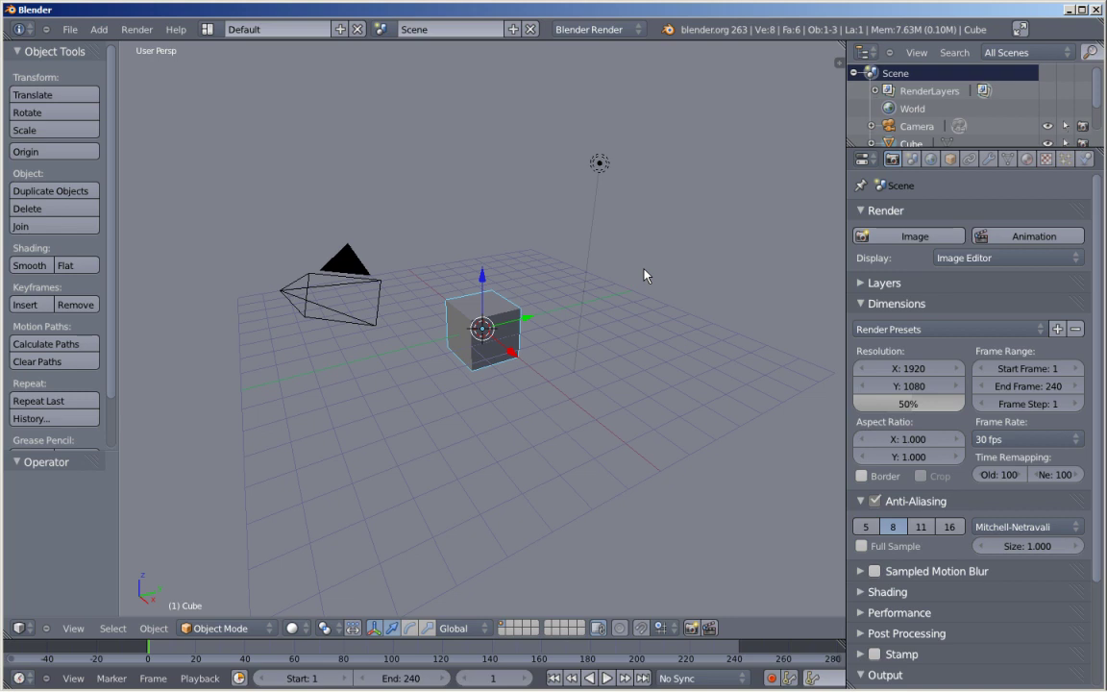
# Delete the default cube and add an icosphere with 3 subdivisions in its place
pyautogui.press('x')
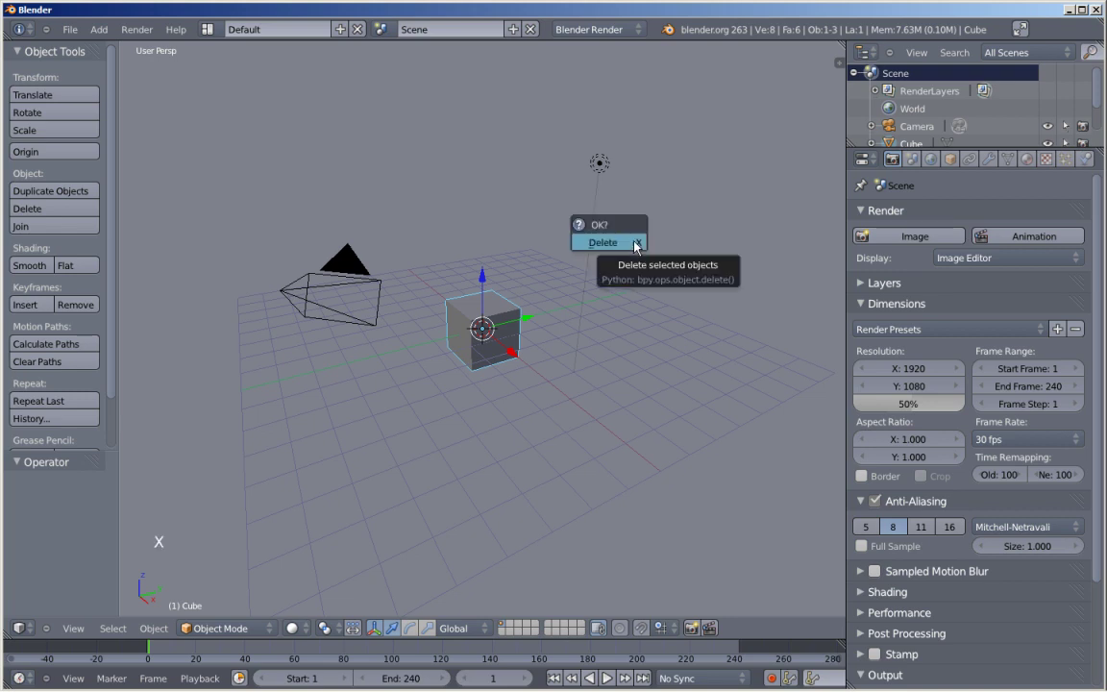
pyautogui.click(635, 242)
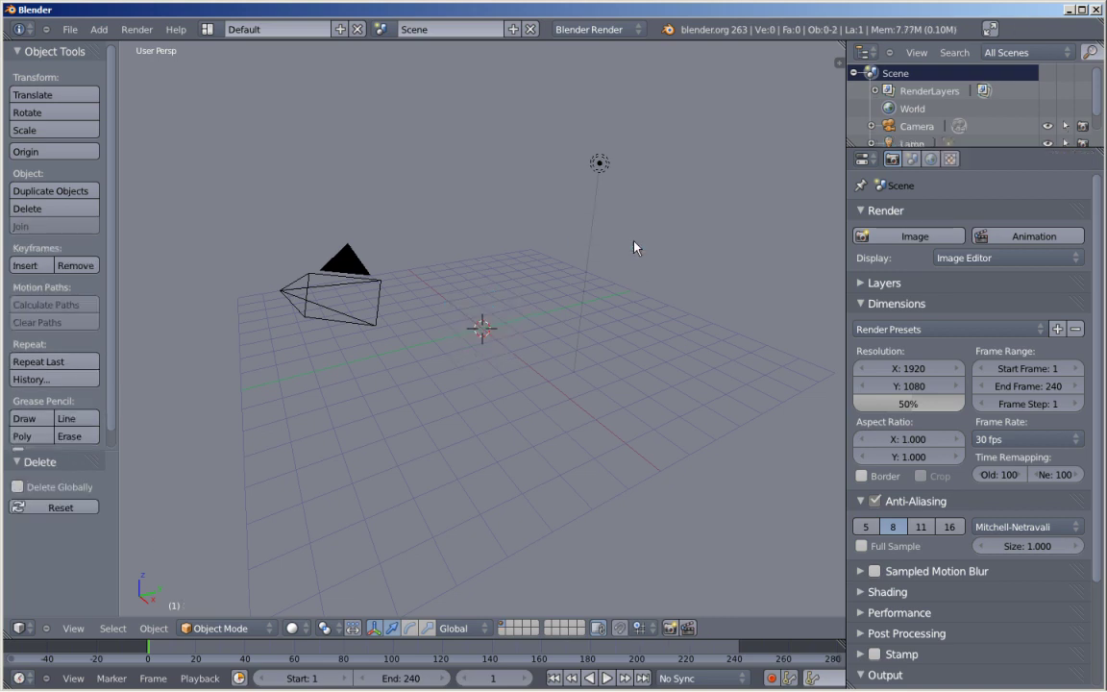
pyautogui.hotkey('shift', 'a')
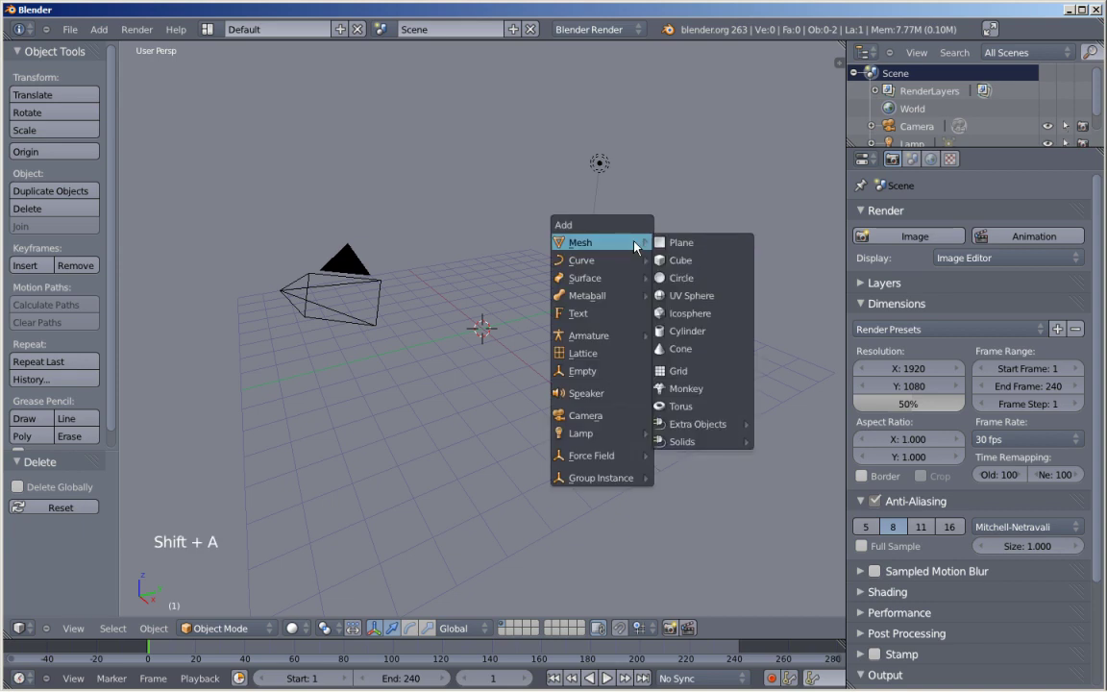
pyautogui.click(691, 313)
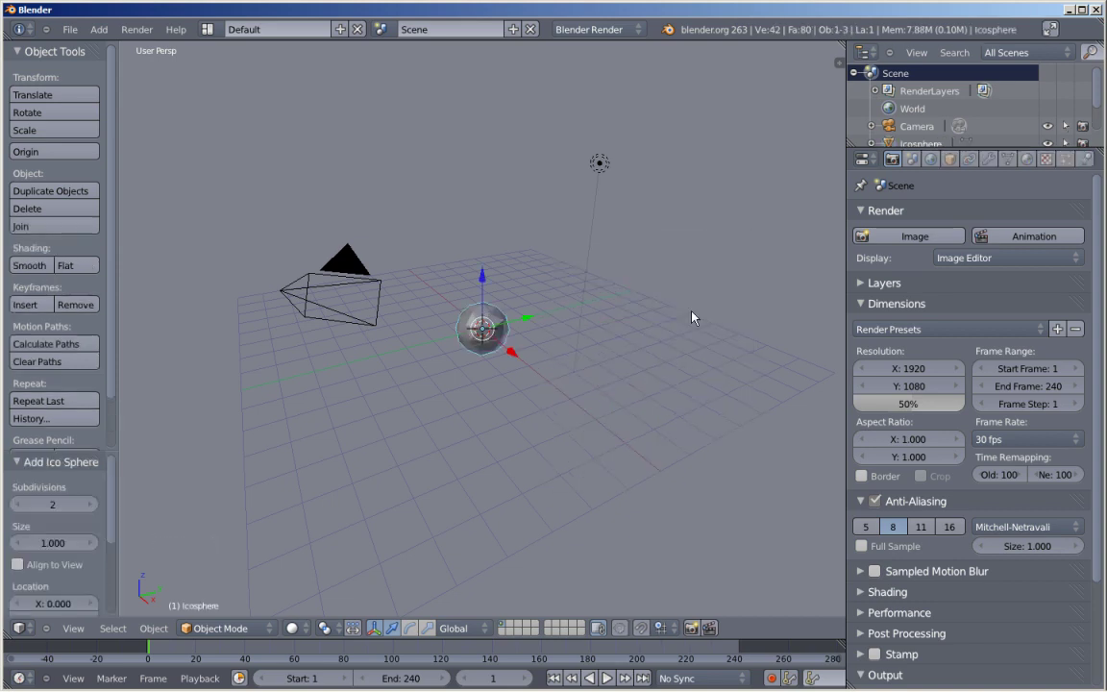
pyautogui.click(88, 507)
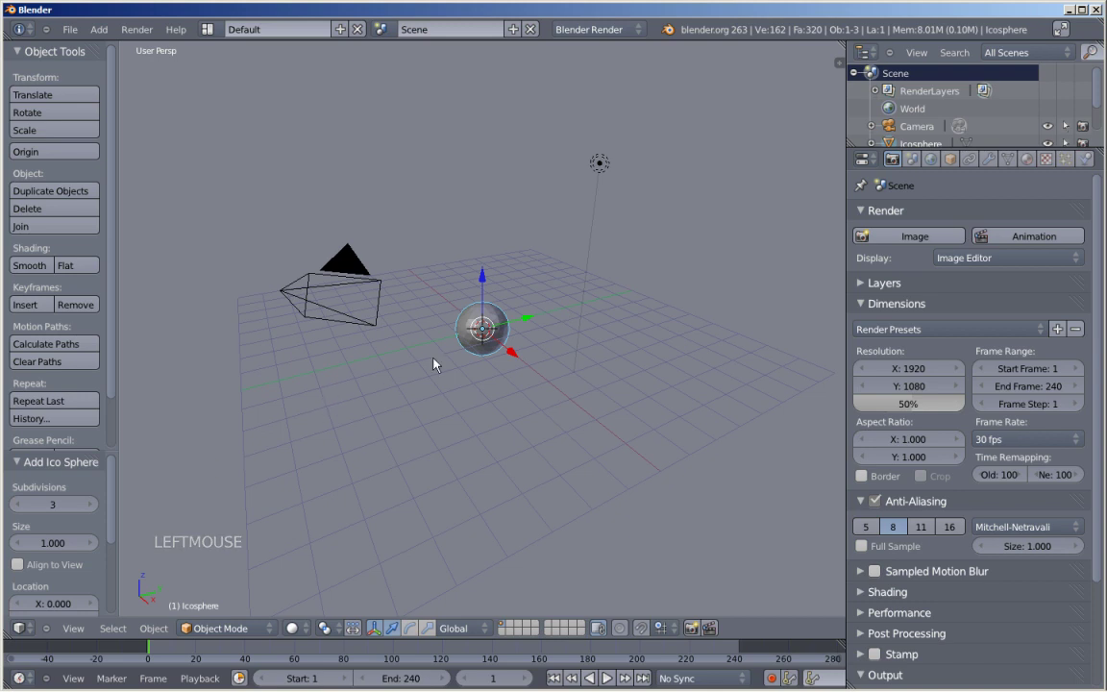
# Add a Displace modifier to the icosphere
pyautogui.scroll(6, 483, 331)
pyautogui.scroll(1, 484, 332)
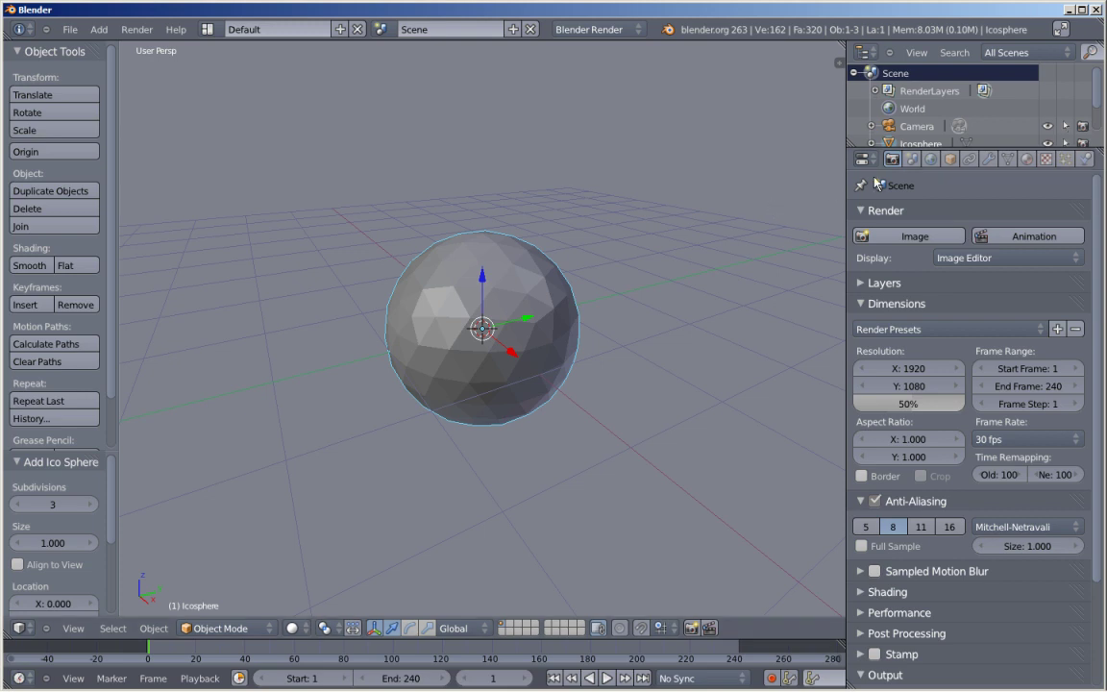
pyautogui.click(990, 160)
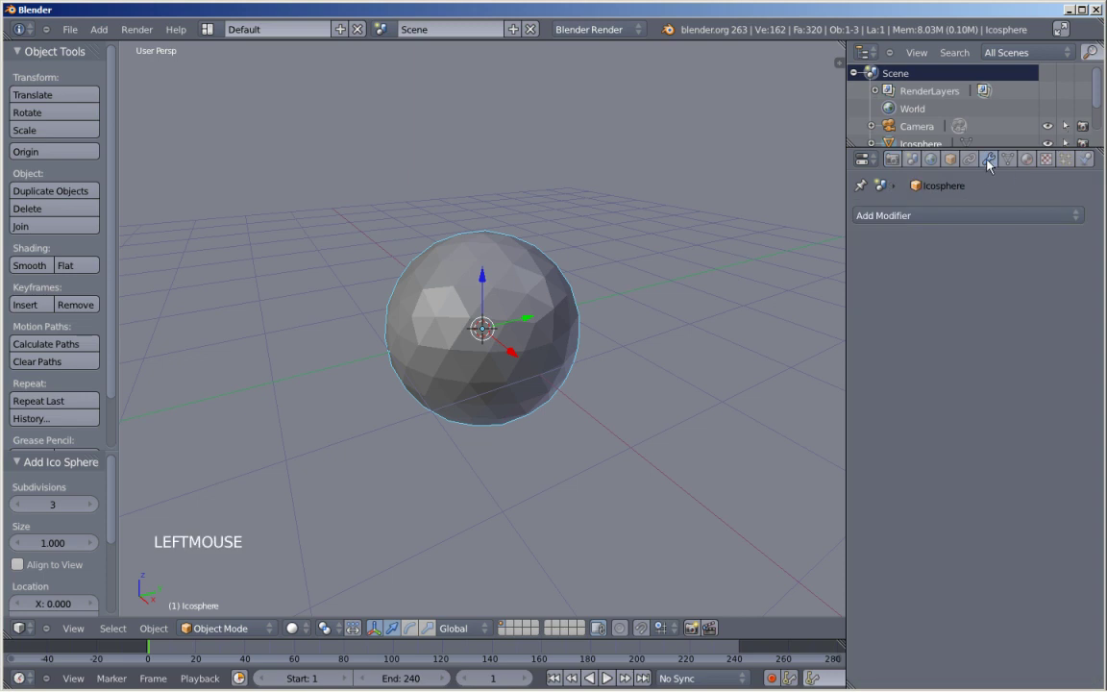
pyautogui.click(921, 216)
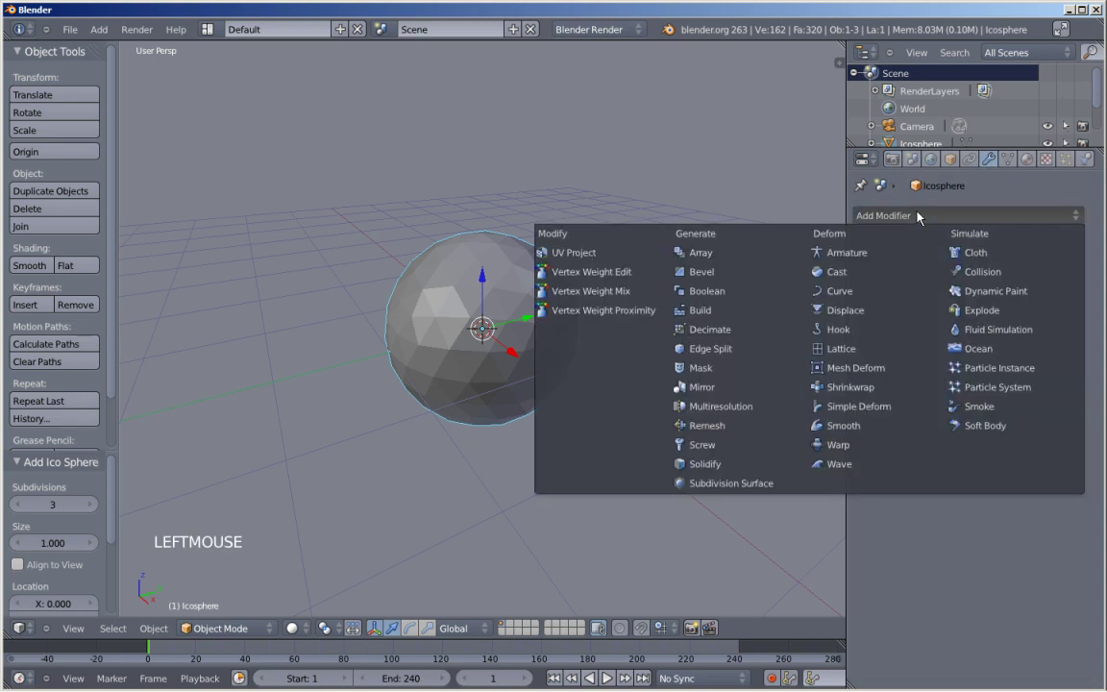
pyautogui.click(855, 312)
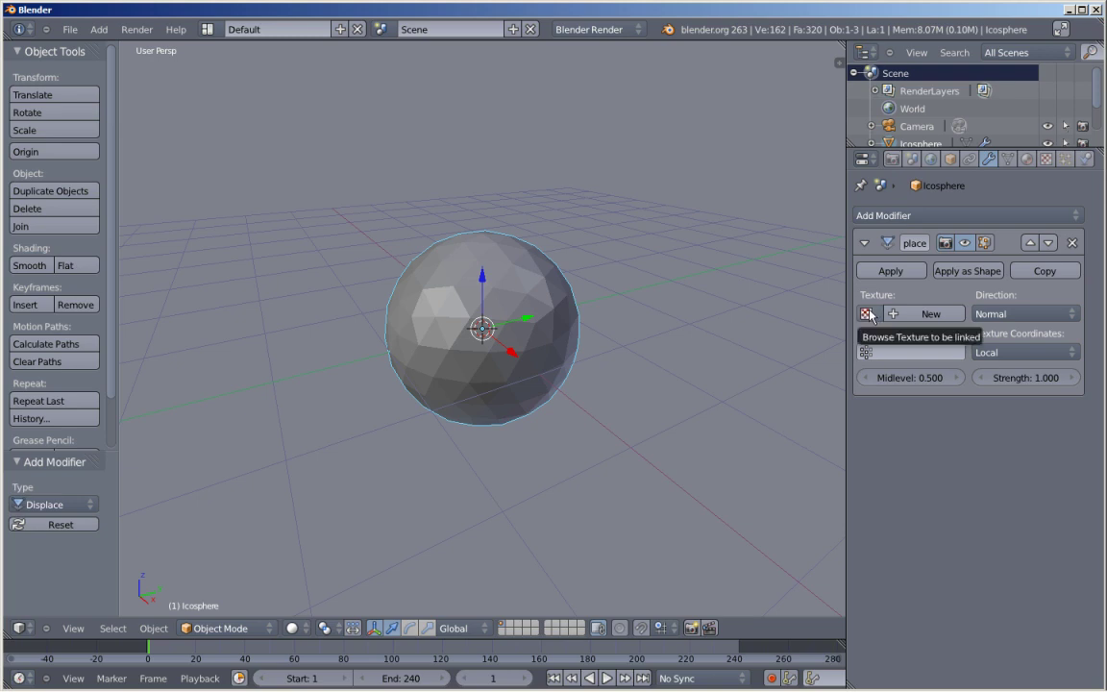
# Create a new material for the icosphere and set its specular intensity to 0
pyautogui.click(1027, 161)
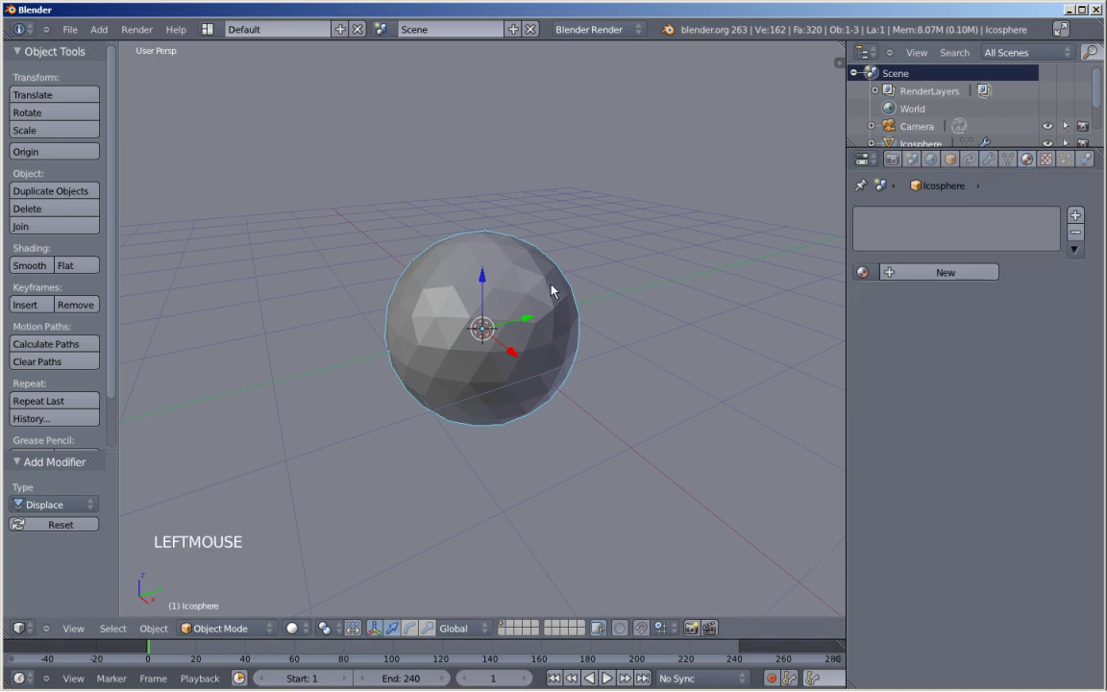
pyautogui.click(935, 276)
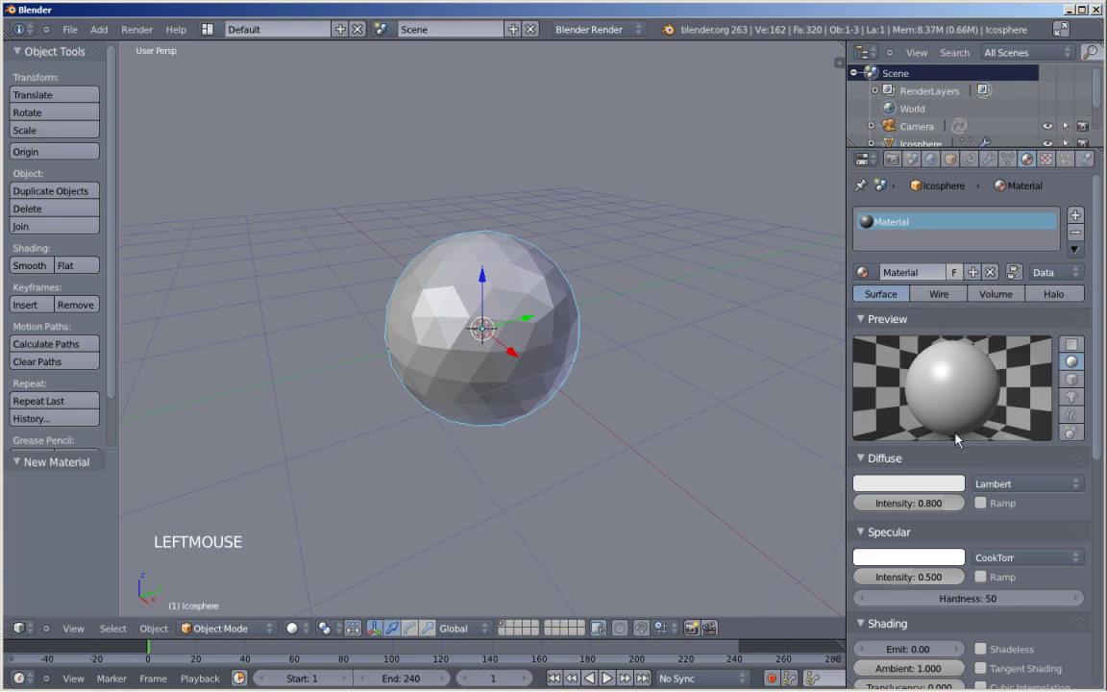
pyautogui.moveTo(921, 577); pyautogui.dragTo(861, 585)
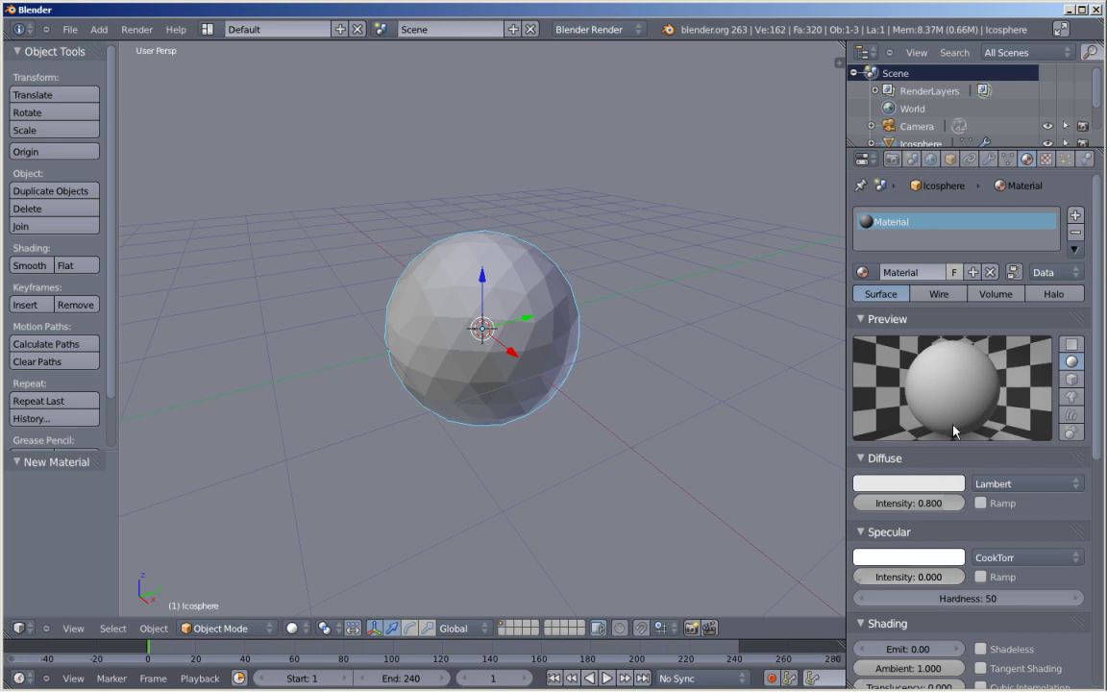
# Add a new Clouds texture to the material, preview both texture and material, and disable the texture's effect on the material
pyautogui.click(1047, 159)
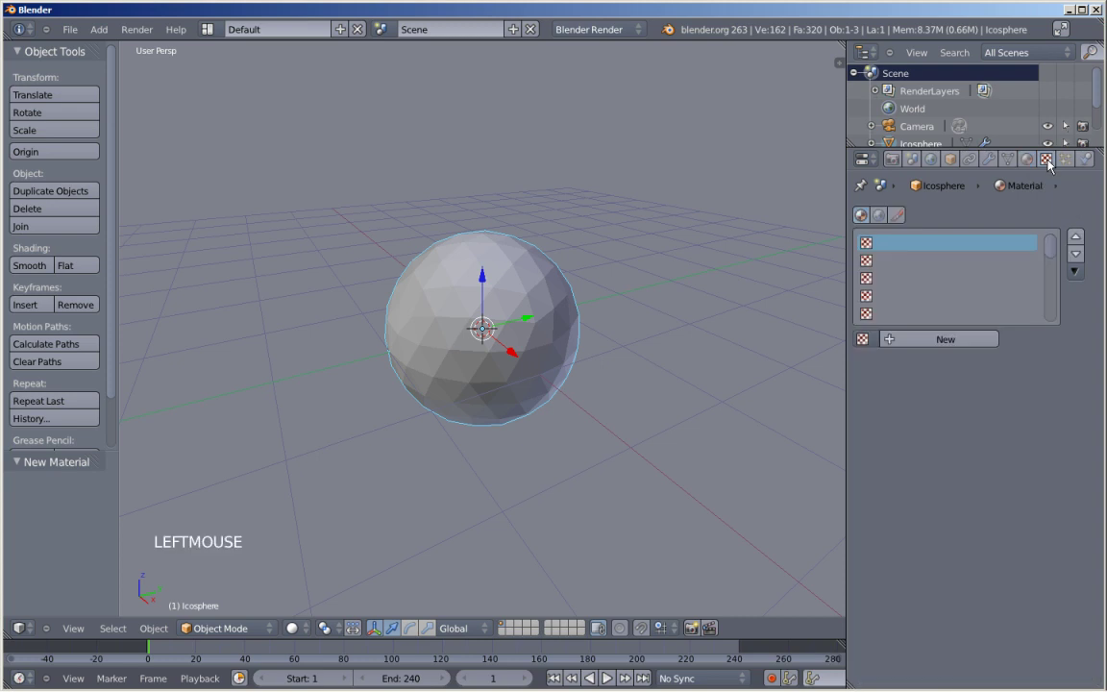
pyautogui.click(942, 339)
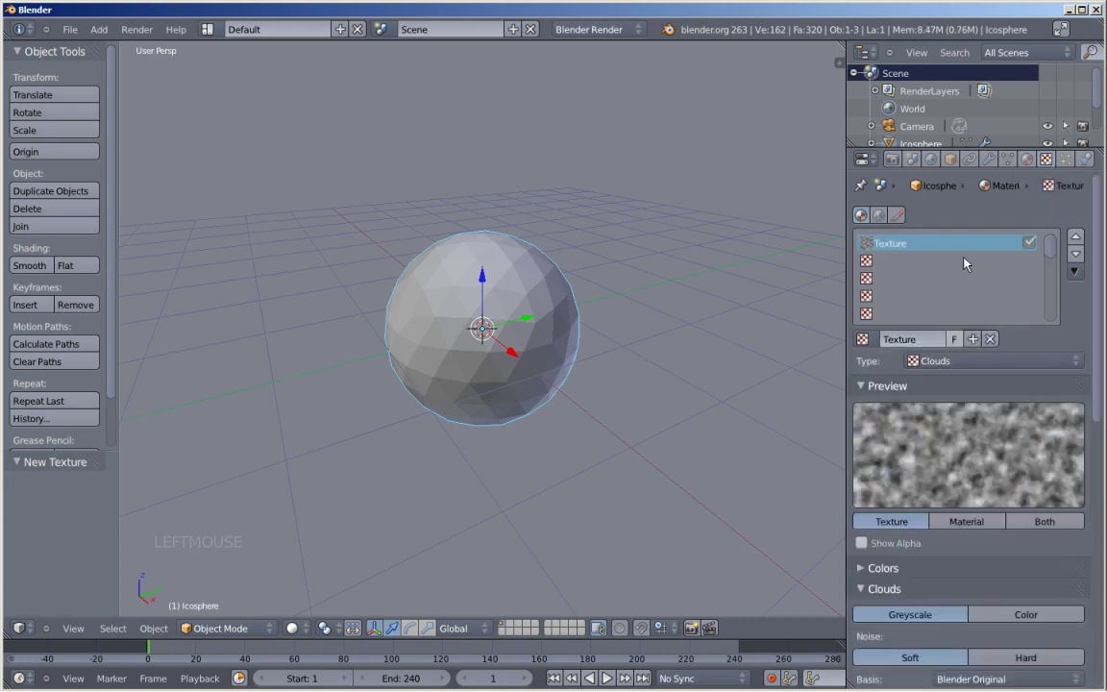
pyautogui.click(1045, 521)
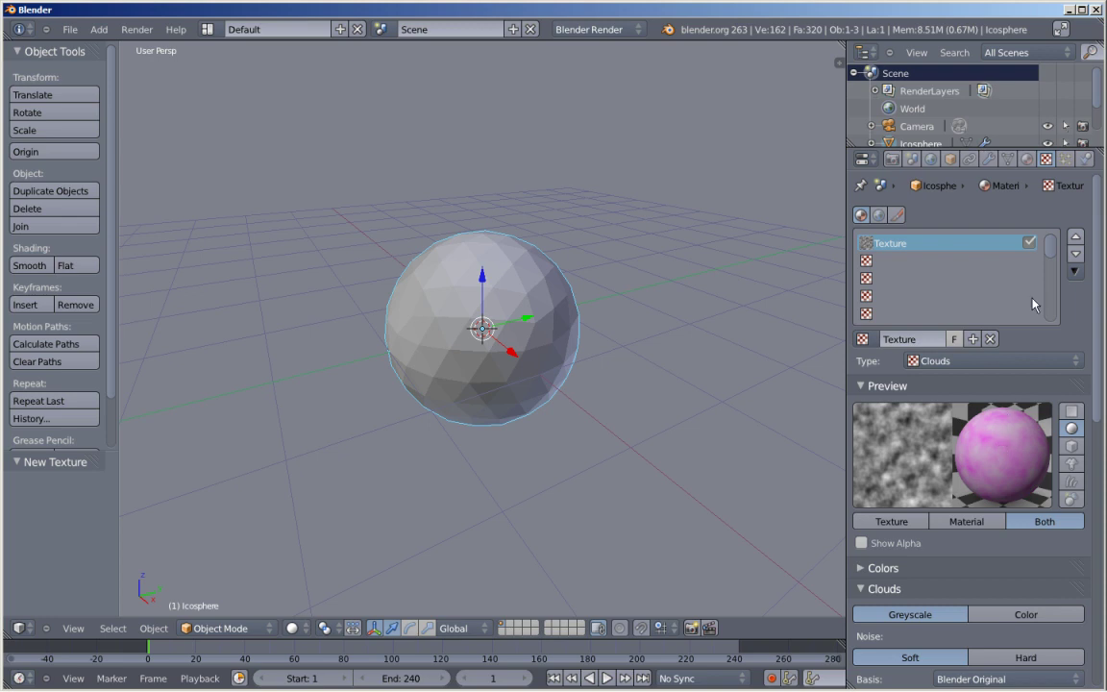
pyautogui.click(1030, 243)
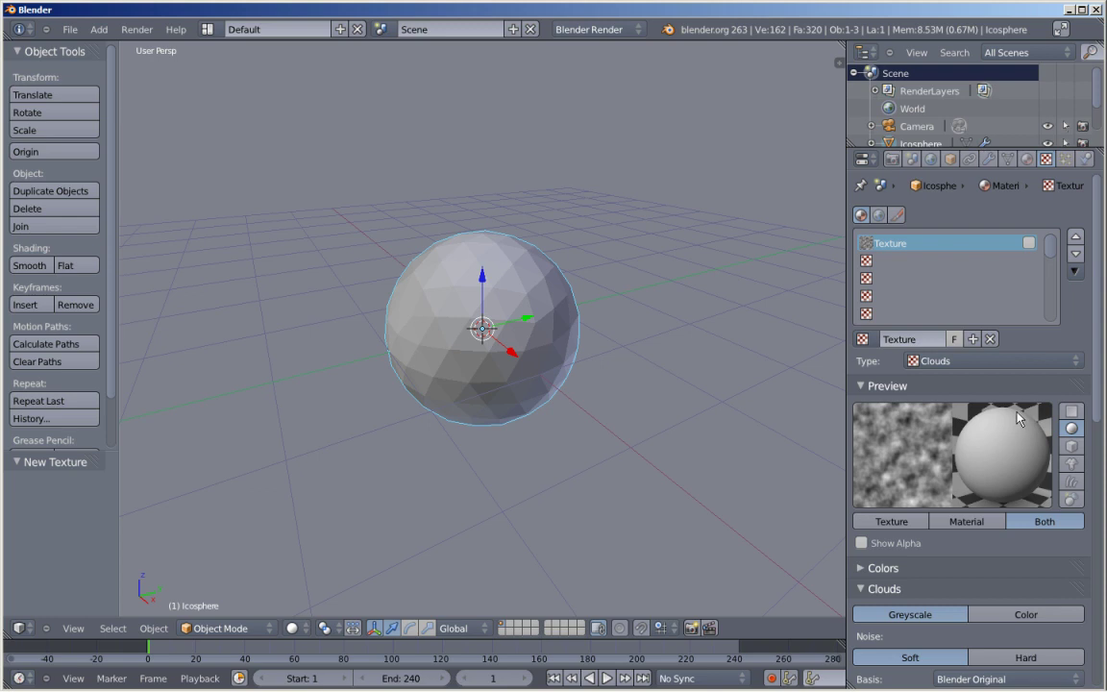
# Assign the existing Clouds texture to the icosphere's Displace modifier
pyautogui.click(989, 160)
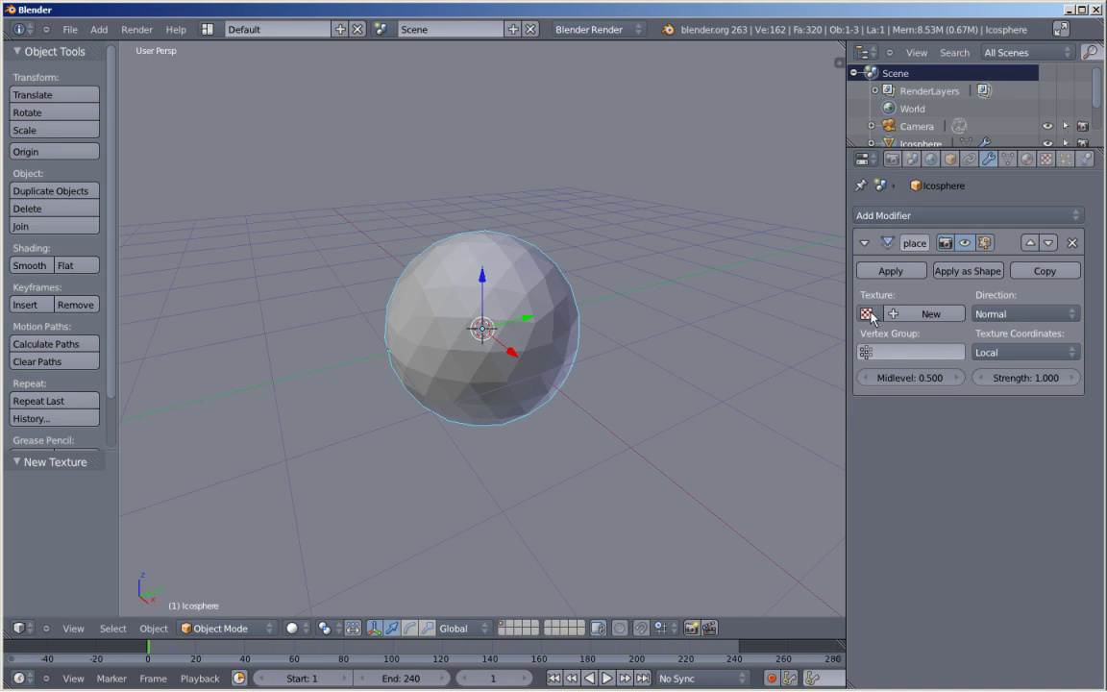
pyautogui.click(866, 313)
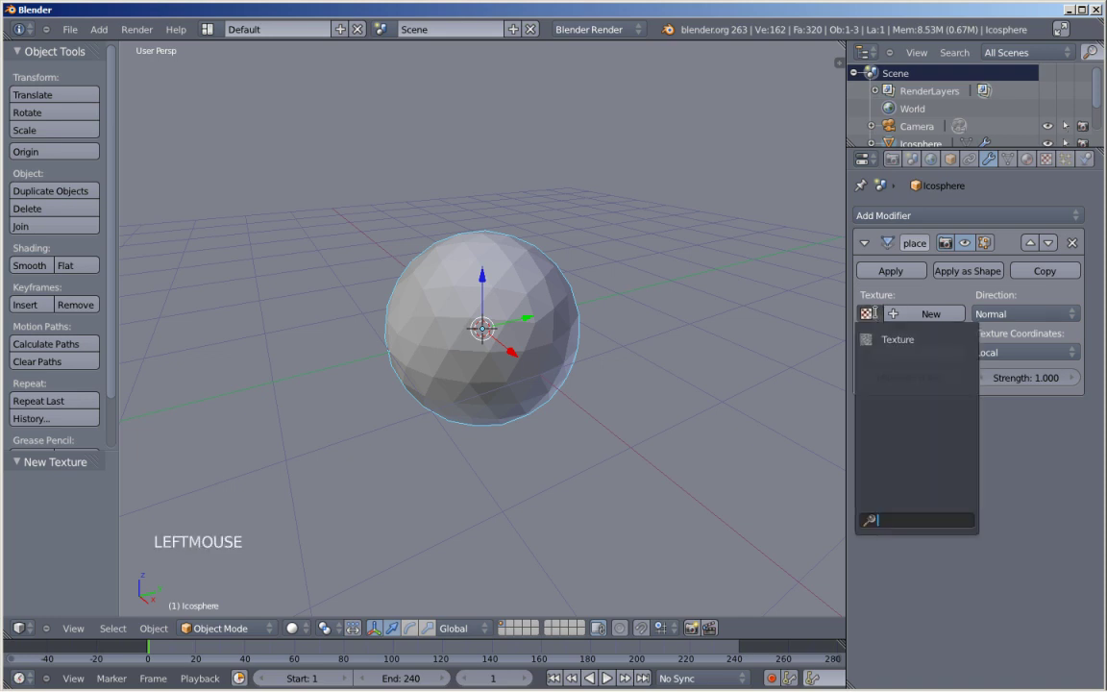
pyautogui.click(899, 339)
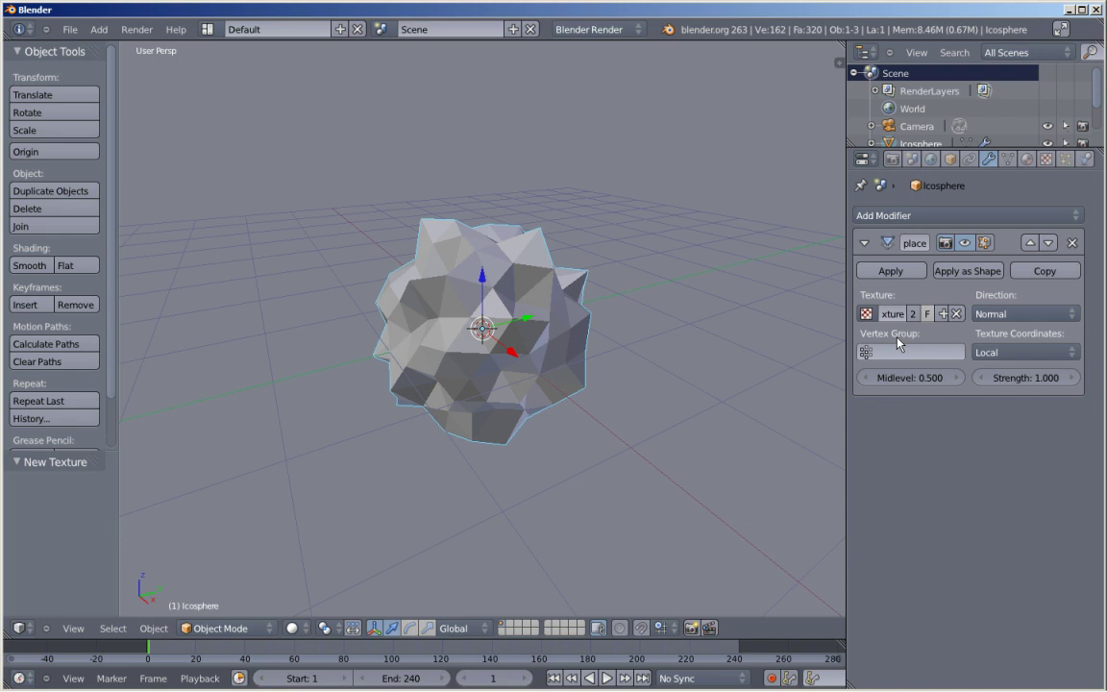
# Switch to the front orthographic view and set the Displace modifier's strength to 3.5
pyautogui.press('KP_1')
pyautogui.press('KP_5')
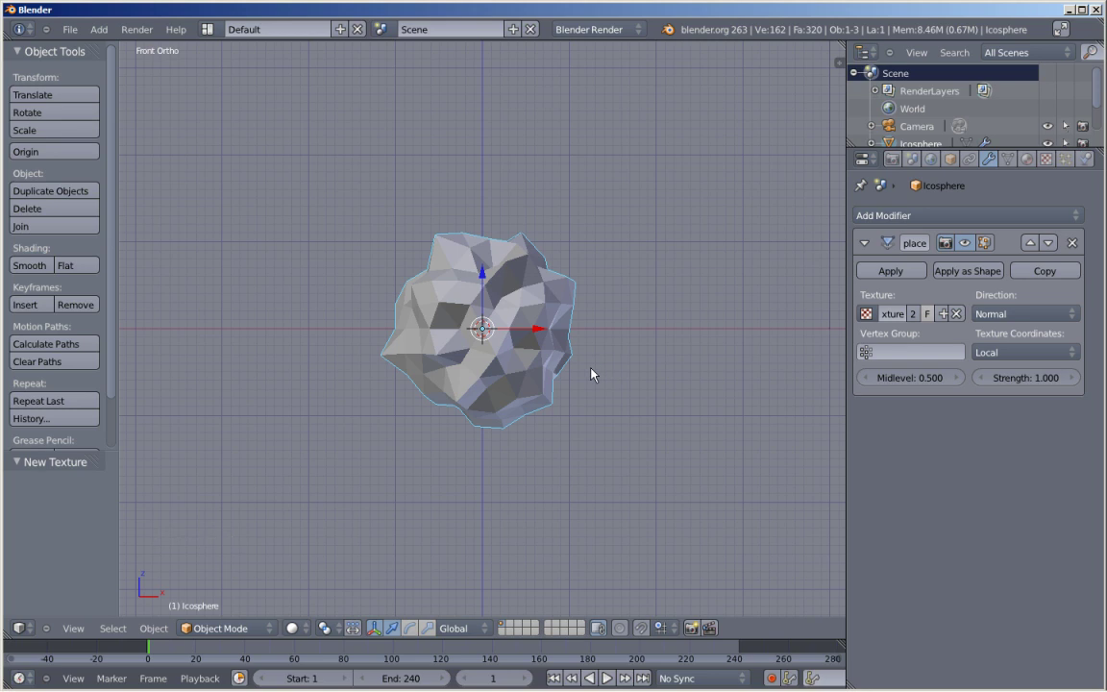
pyautogui.scroll(1, 593, 373)
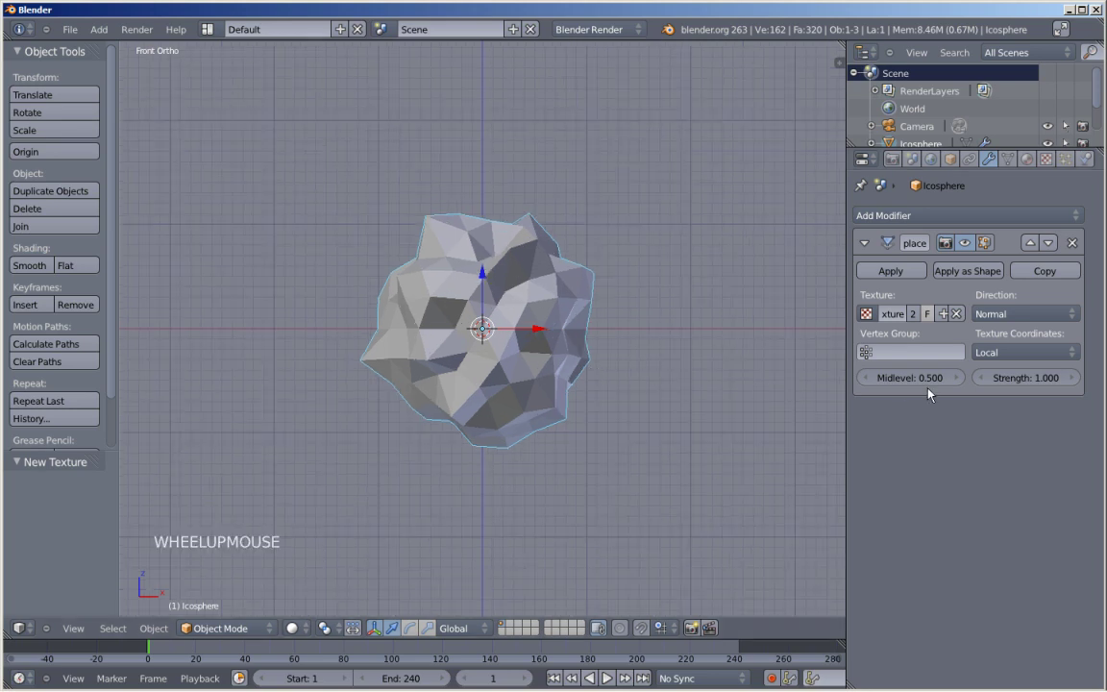
pyautogui.moveTo(948, 378); pyautogui.dragTo(1063, 385)
pyautogui.click(1038, 379)
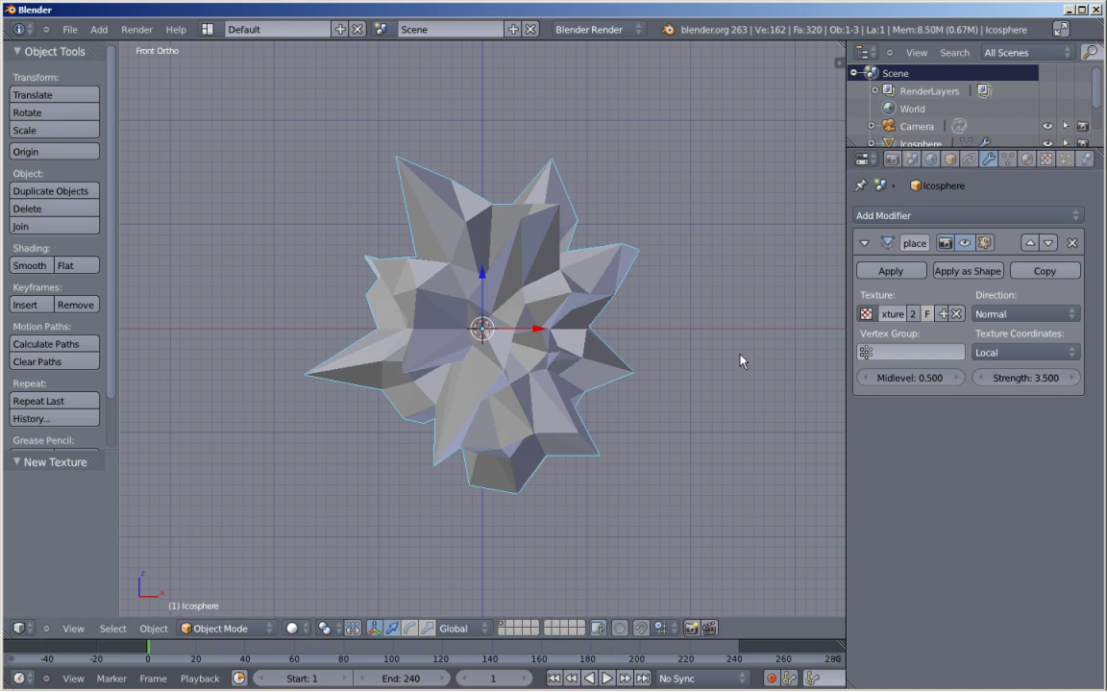
# Align the camera to the front view of the displaced icosphere and set the camera's X and Z locations to 0
pyautogui.press('KP_Decimal')
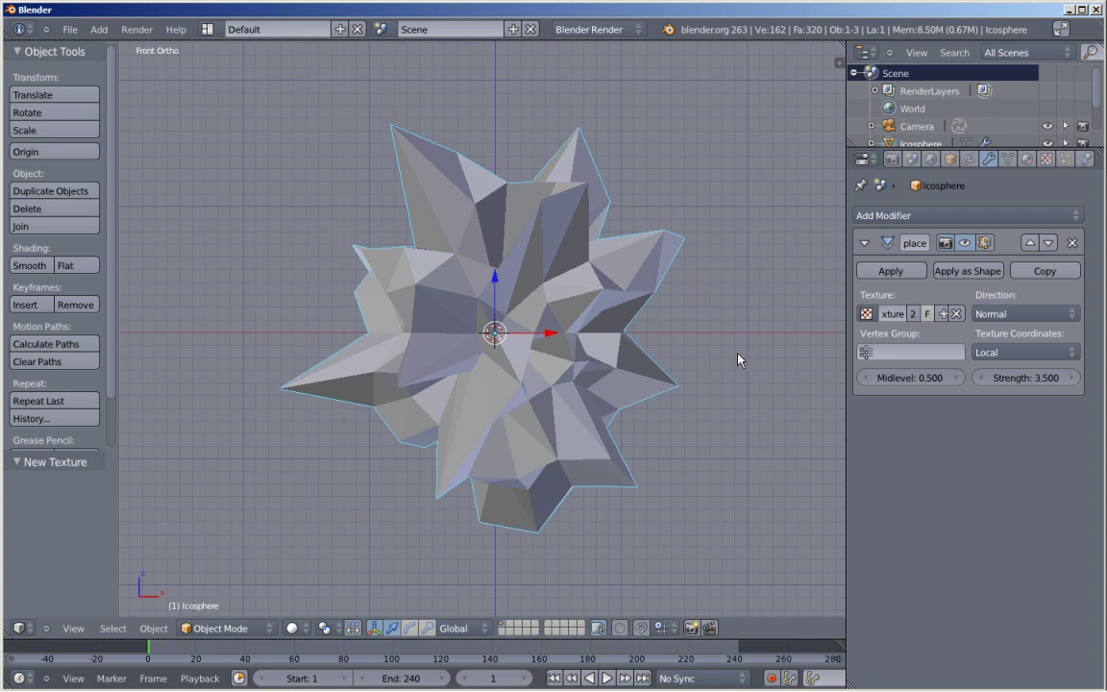
pyautogui.press('ctrl+alt+KP_0')
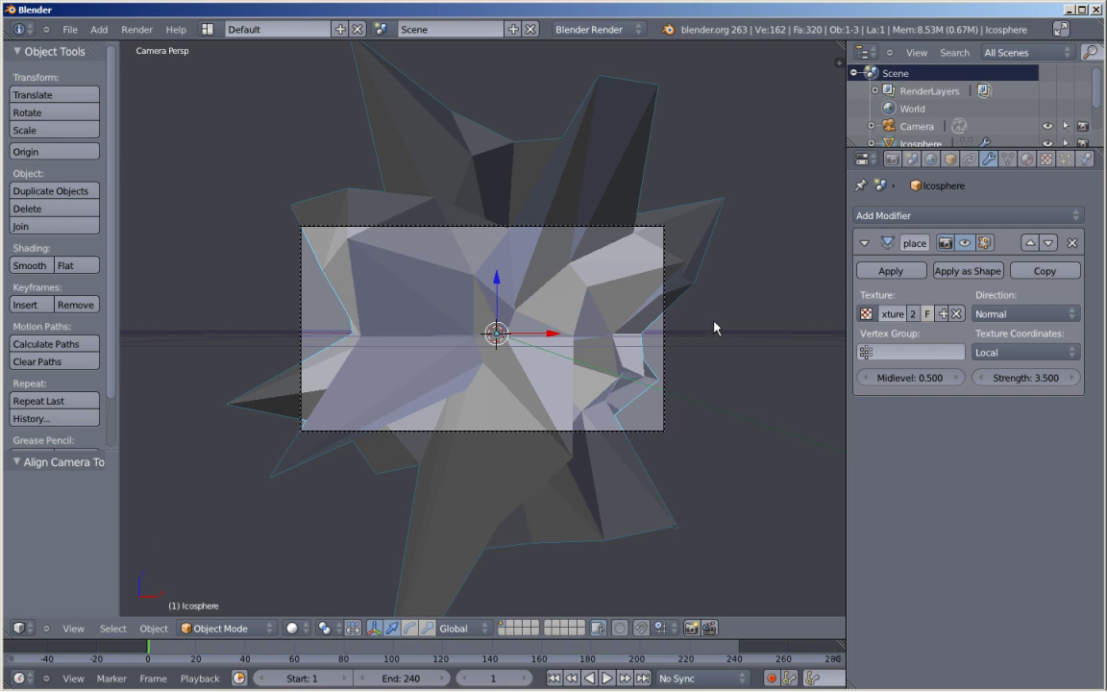
pyautogui.rightClick(665, 237)
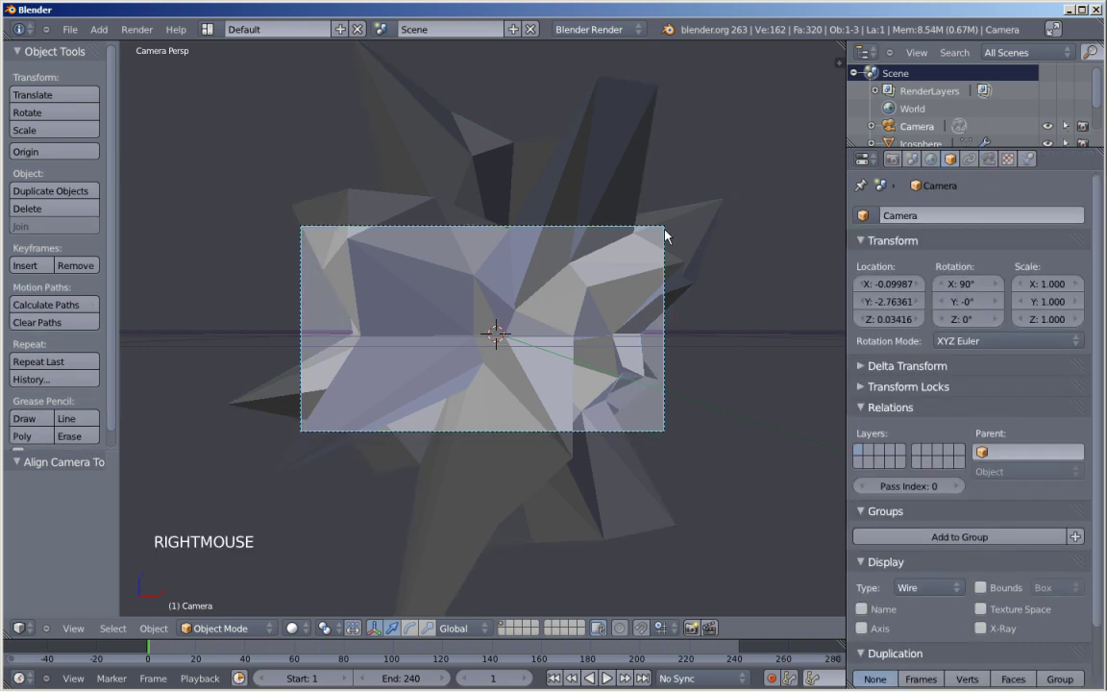
pyautogui.click(881, 284)
pyautogui.write('0')
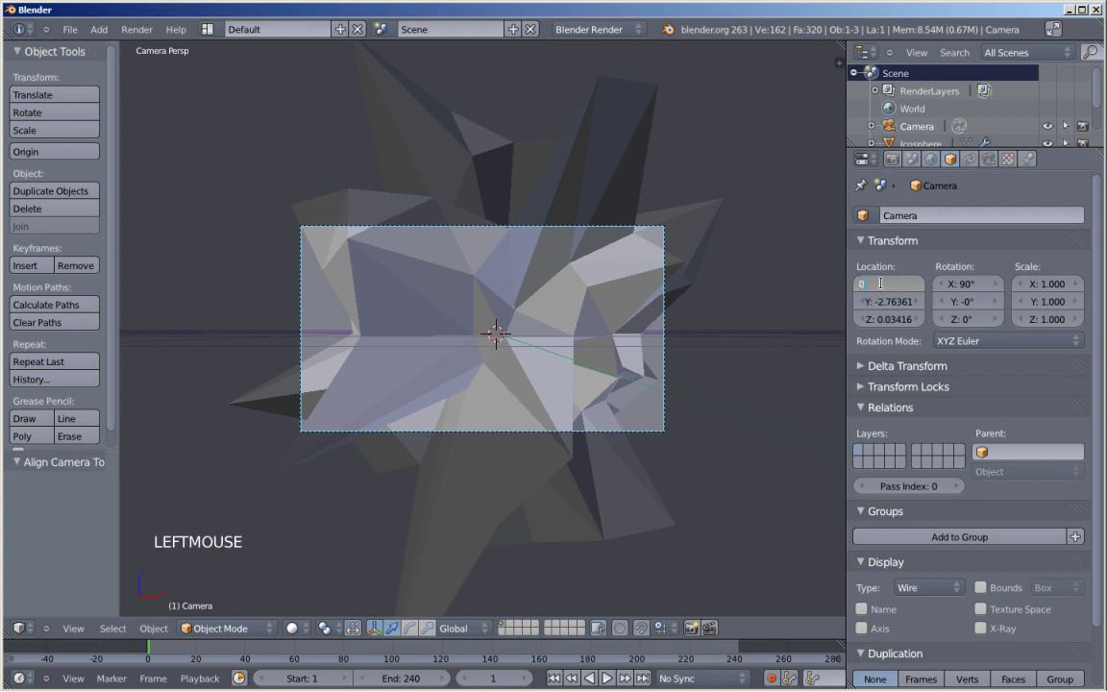
pyautogui.click(892, 319)
pyautogui.write('0')
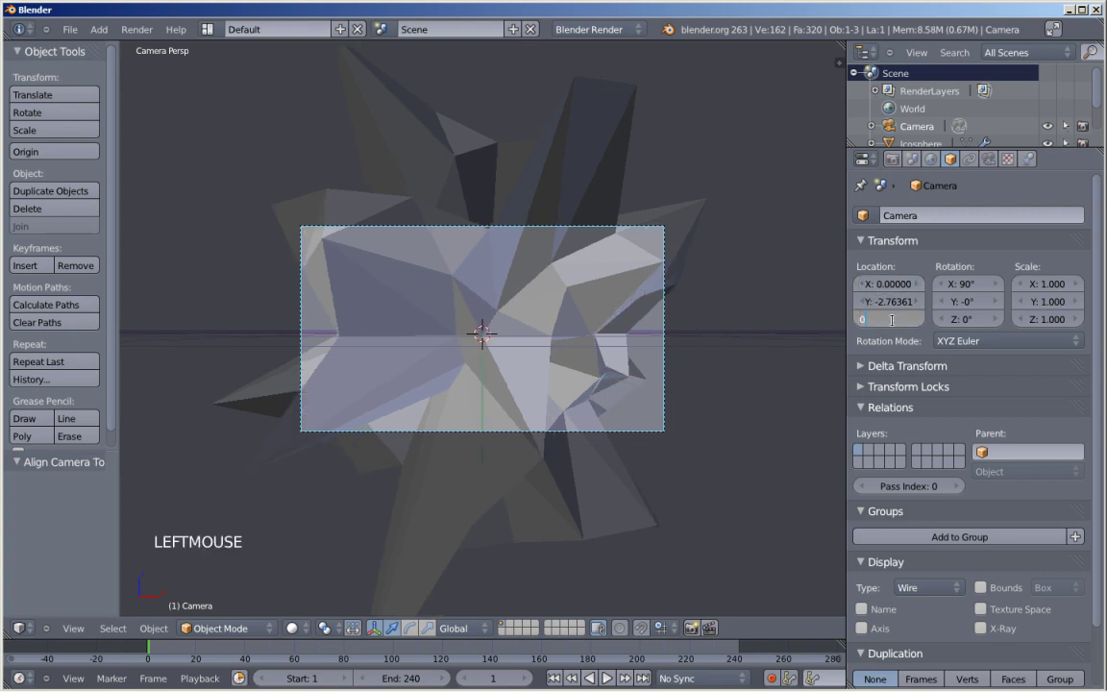
pyautogui.press('Return')
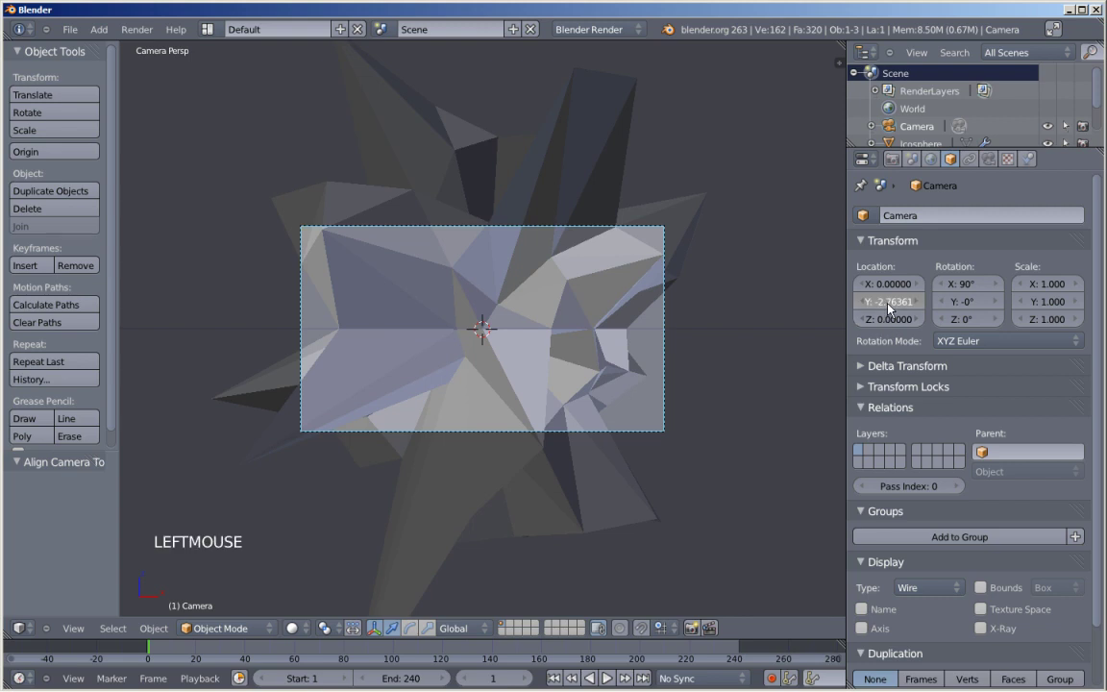
# Move the camera back from the icosphere by setting its Y location to -4
pyautogui.moveTo(889, 308); pyautogui.dragTo(875, 306)
pyautogui.click(877, 302)
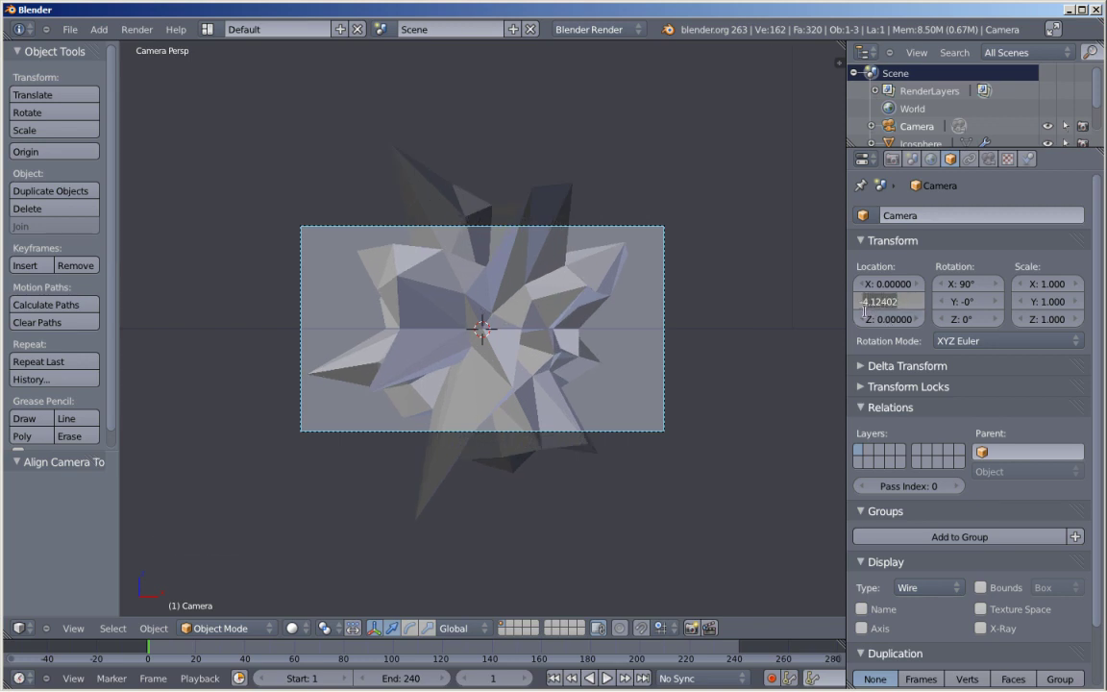
pyautogui.write('-4')
pyautogui.press('Return')
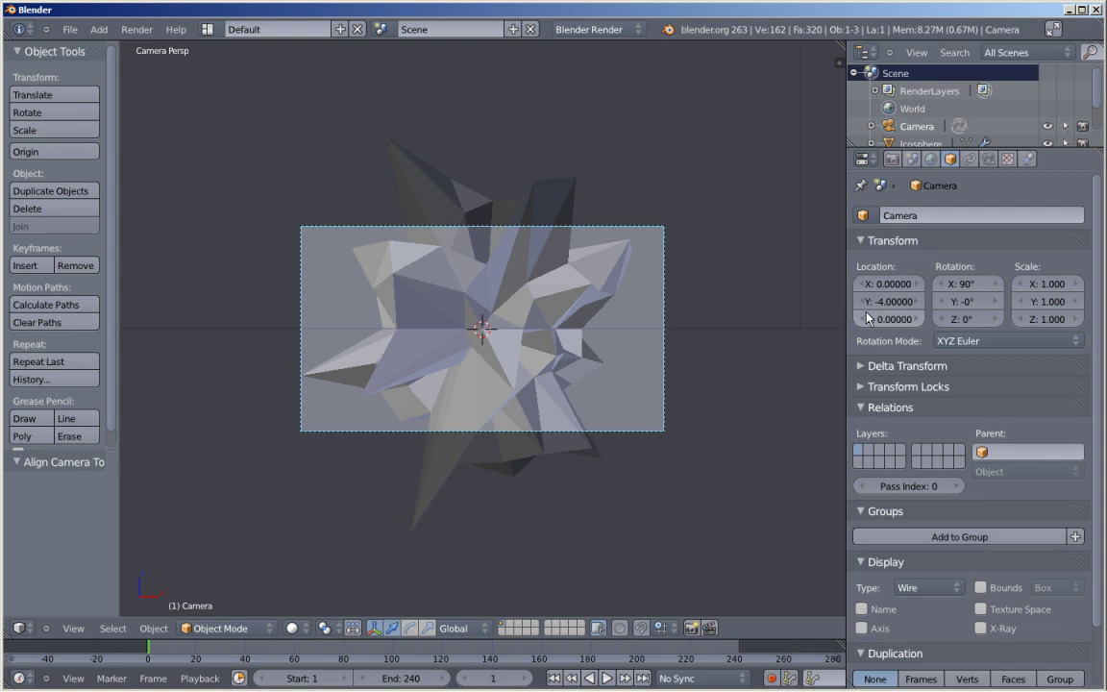
# Set the camera's focal length to 30 millimetres
pyautogui.click(988, 159)
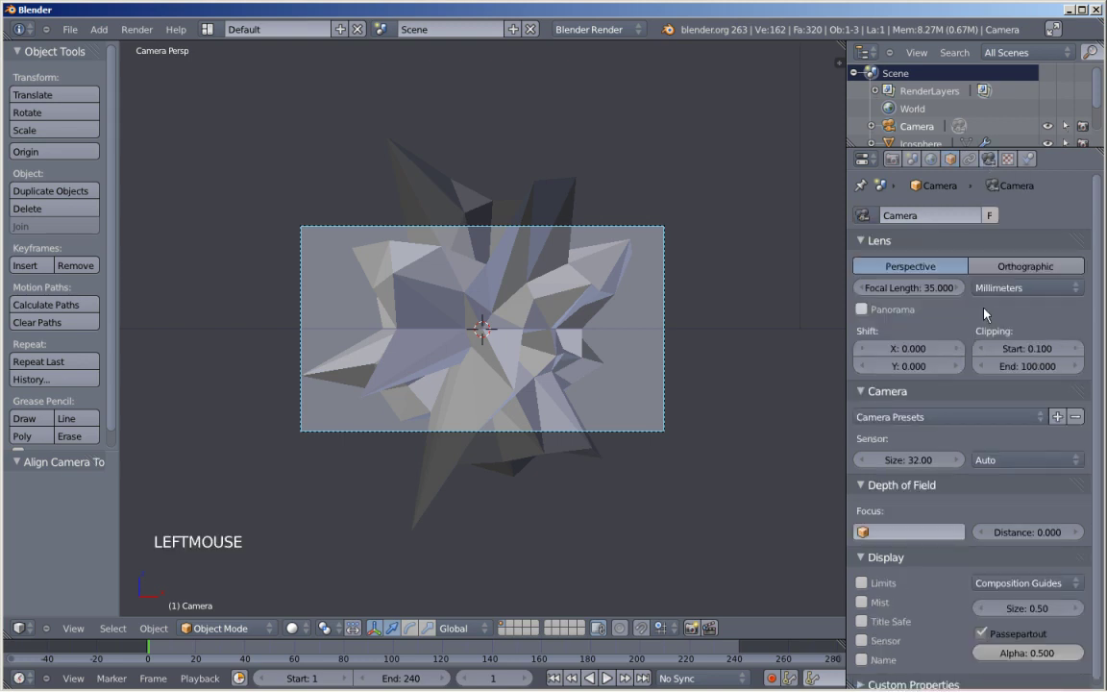
pyautogui.click(917, 287)
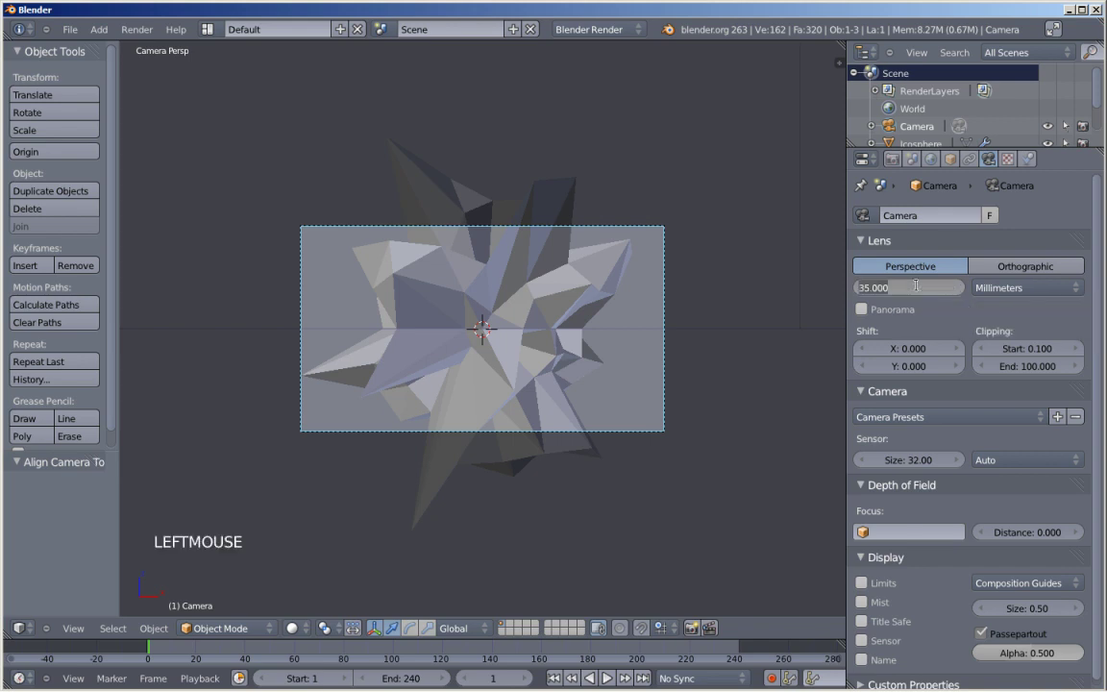
pyautogui.write('30')
pyautogui.press('Return')
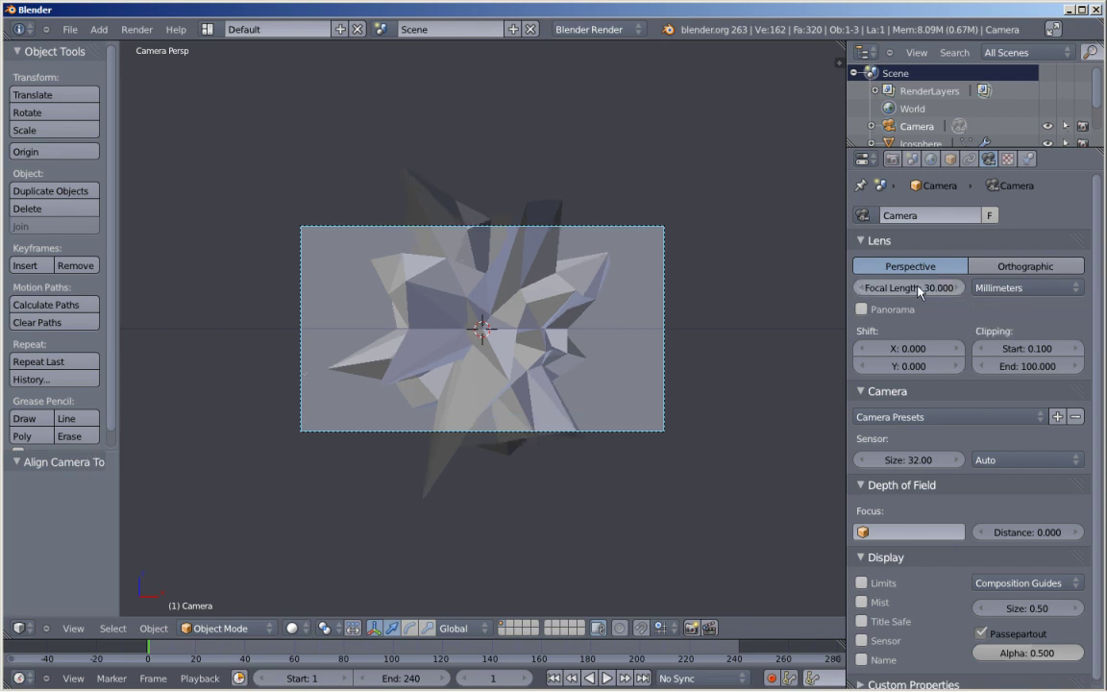
# Move the camera farther from the icosphere by setting its Y location to -4.5
pyautogui.click(949, 160)
pyautogui.doubleClick(872, 302)
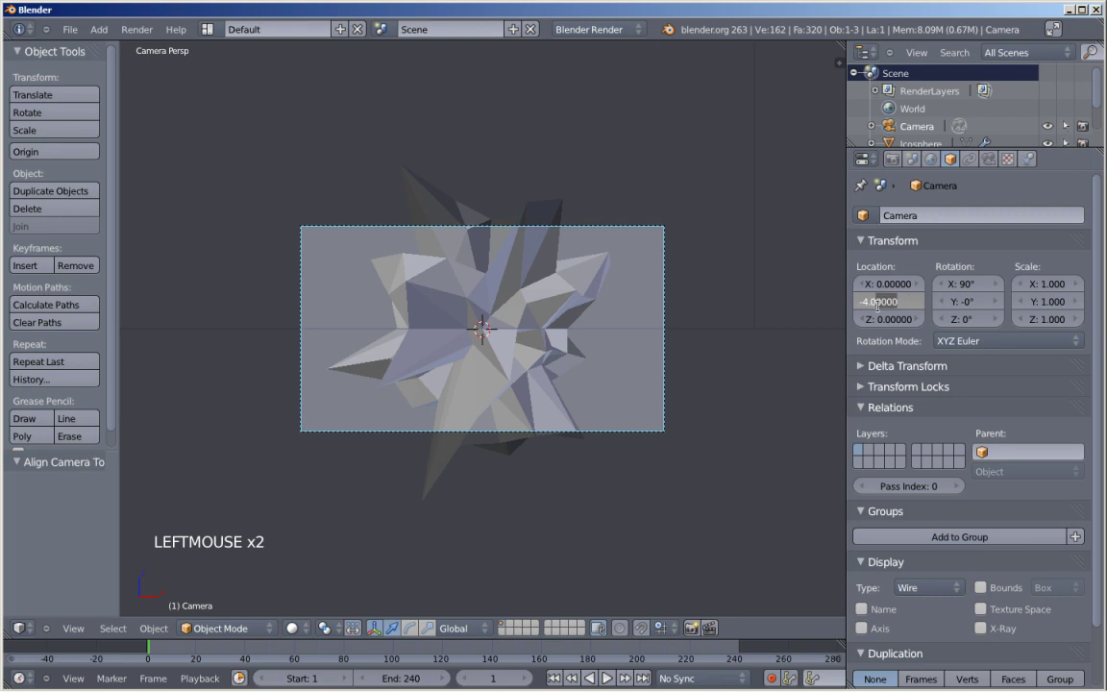
pyautogui.write('-4.5')
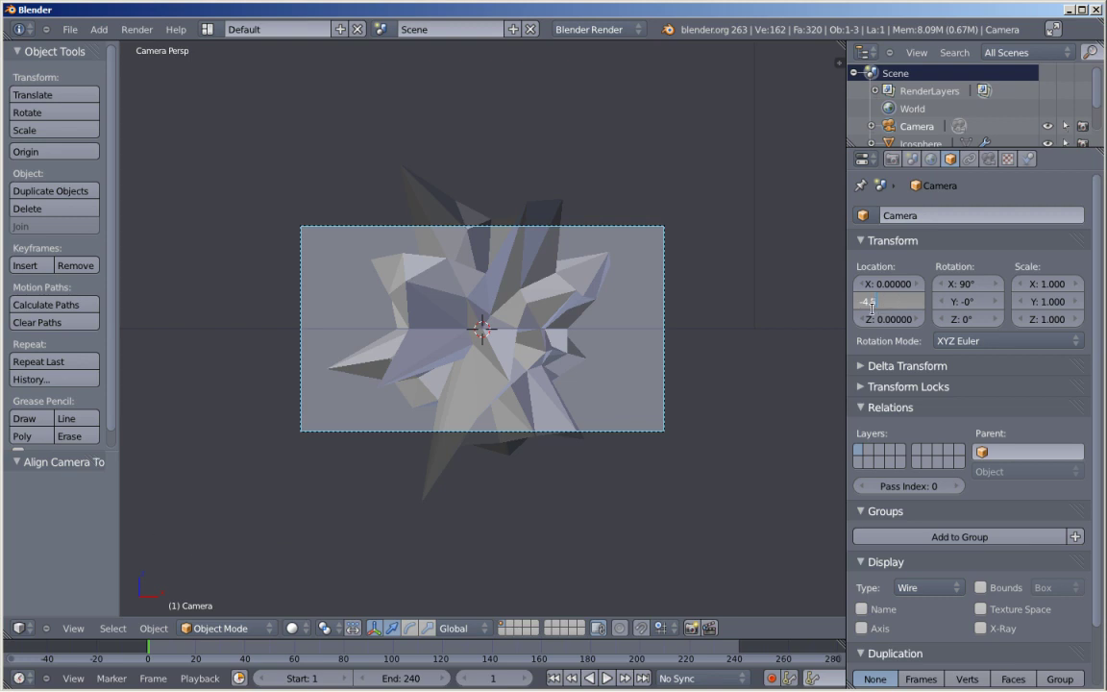
pyautogui.press('Return')
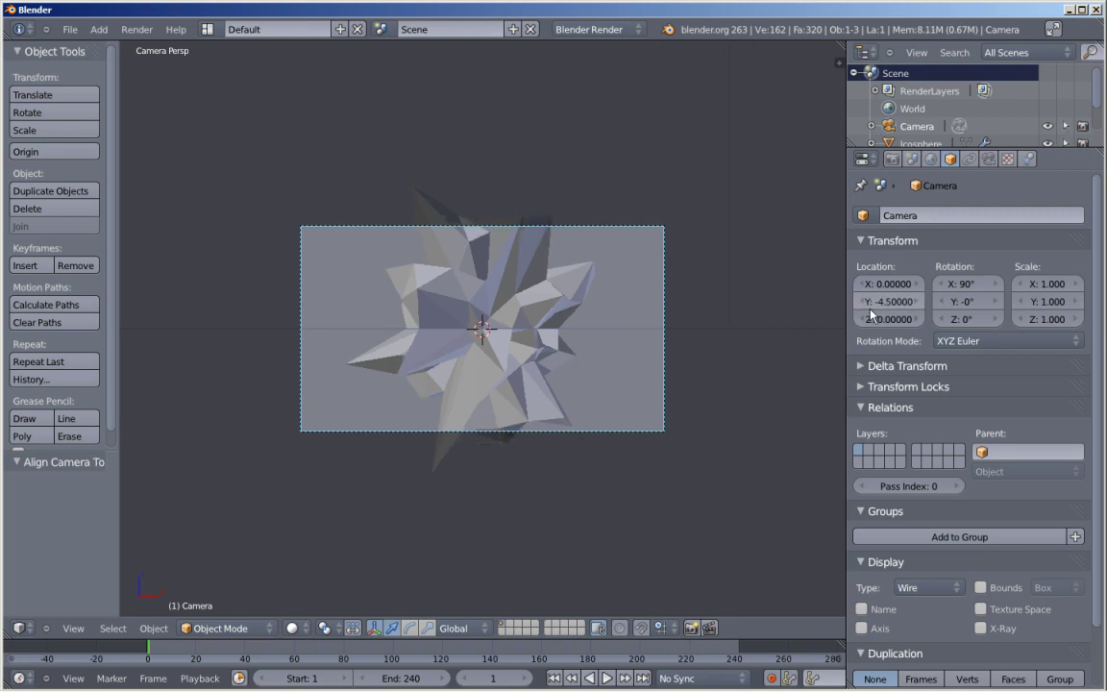
pyautogui.scroll(3, 561, 350)
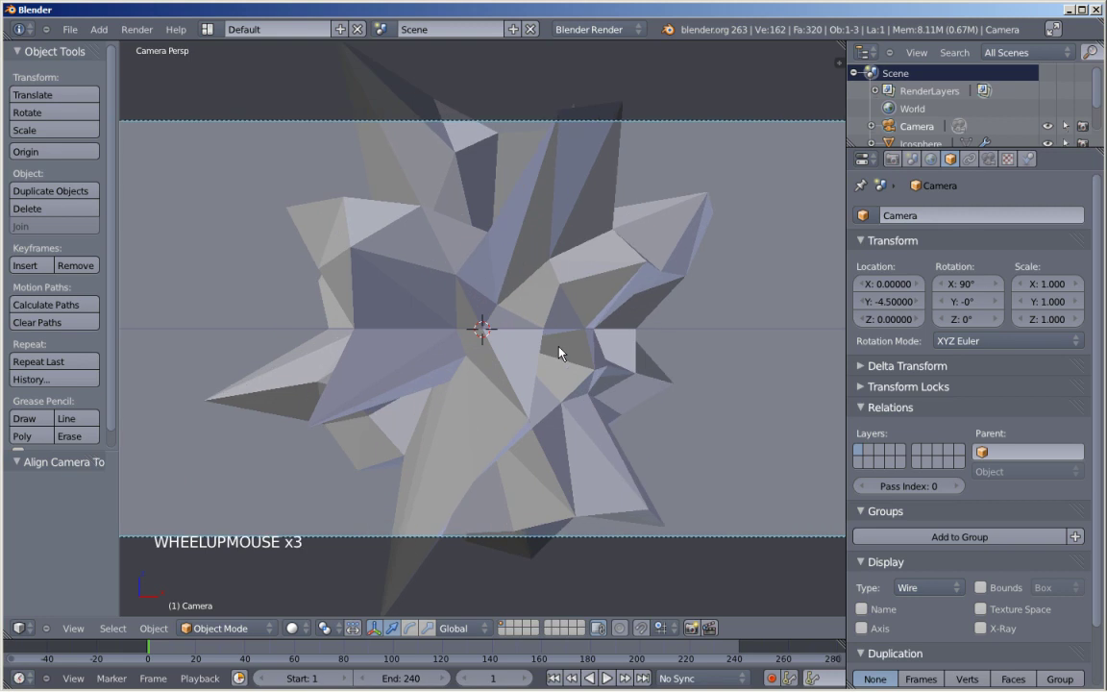
# Add an icosphere with 3 subdivisions on the empty second layer and shade it smooth
pyautogui.rightClick(656, 218)
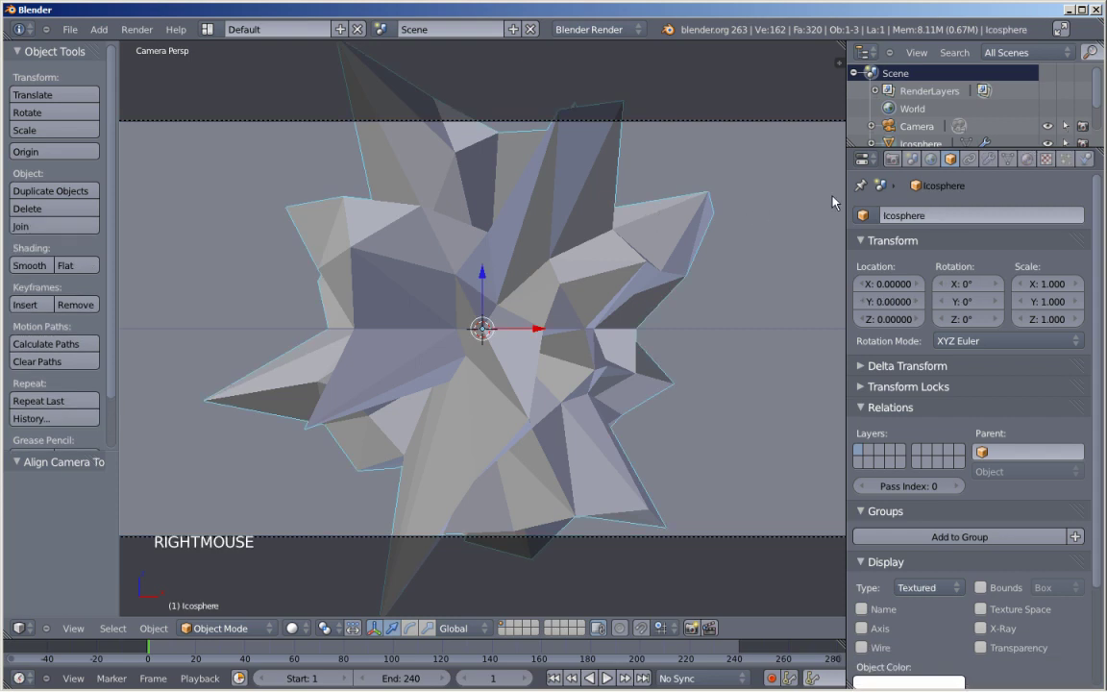
pyautogui.click(1065, 160)
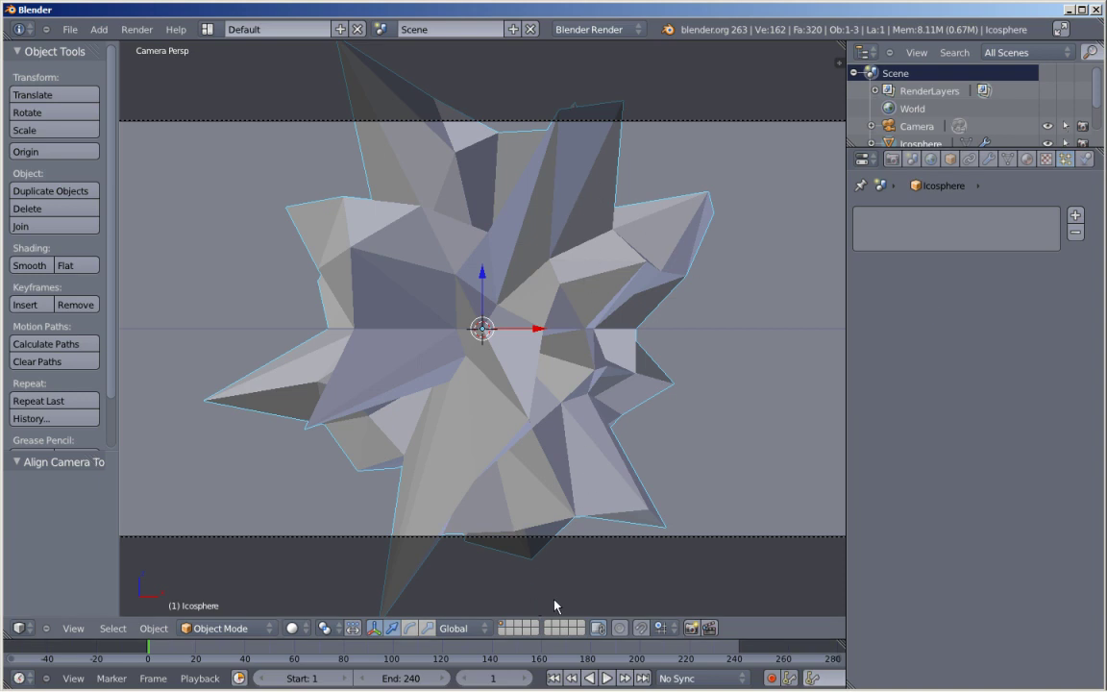
pyautogui.click(509, 630)
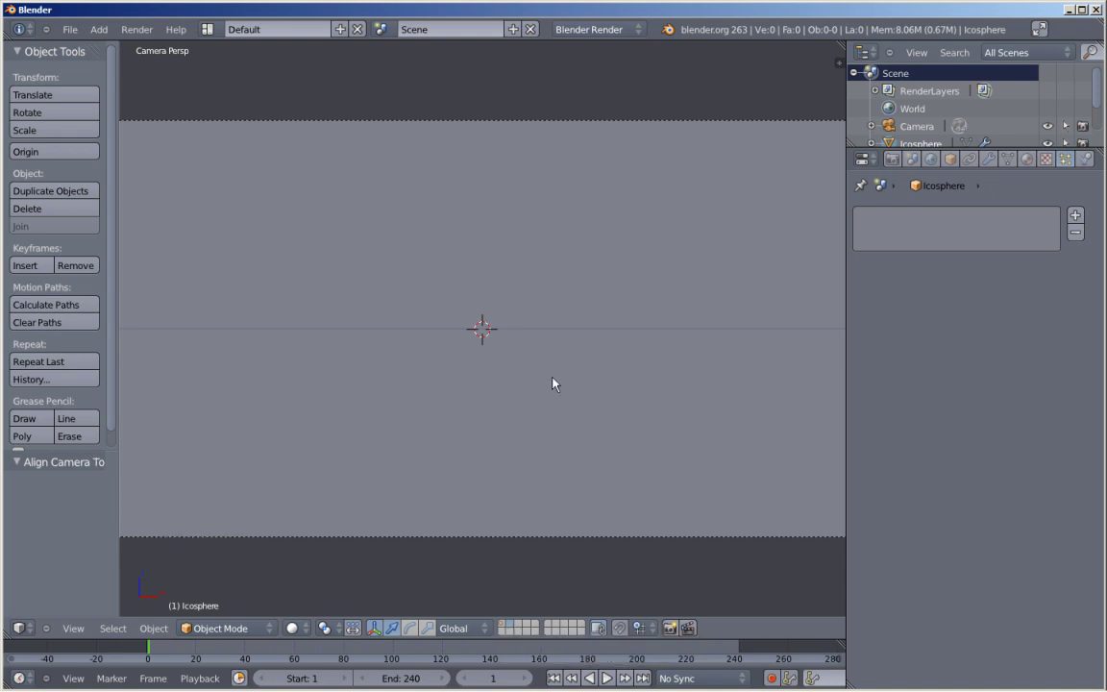
pyautogui.hotkey('shift', 'a')
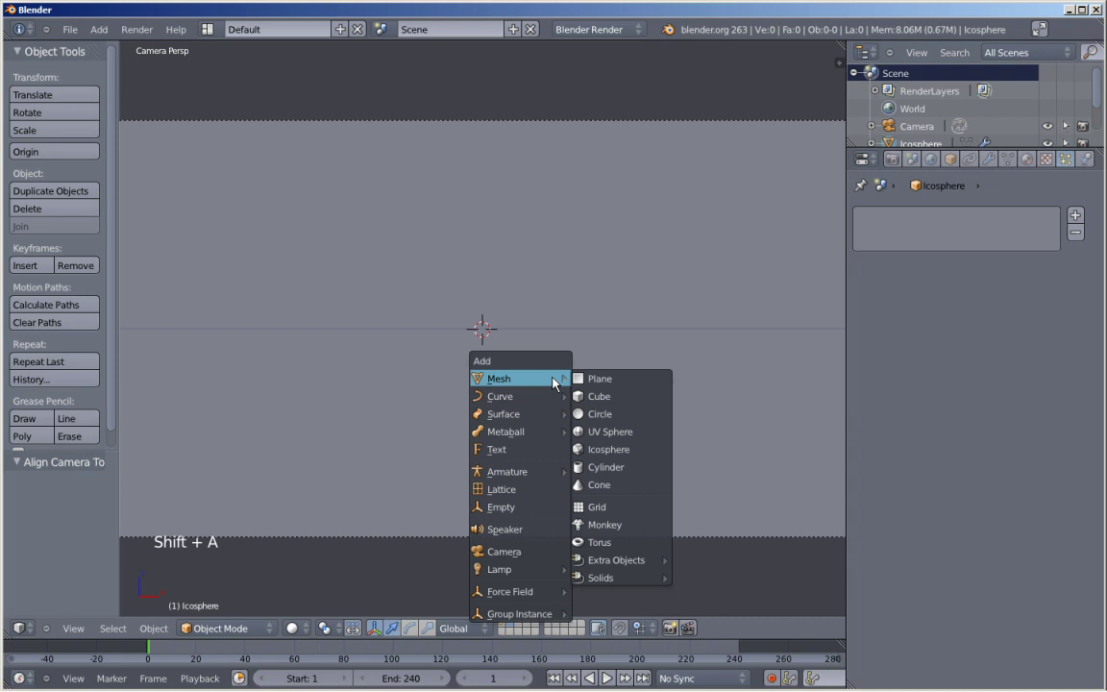
pyautogui.click(608, 450)
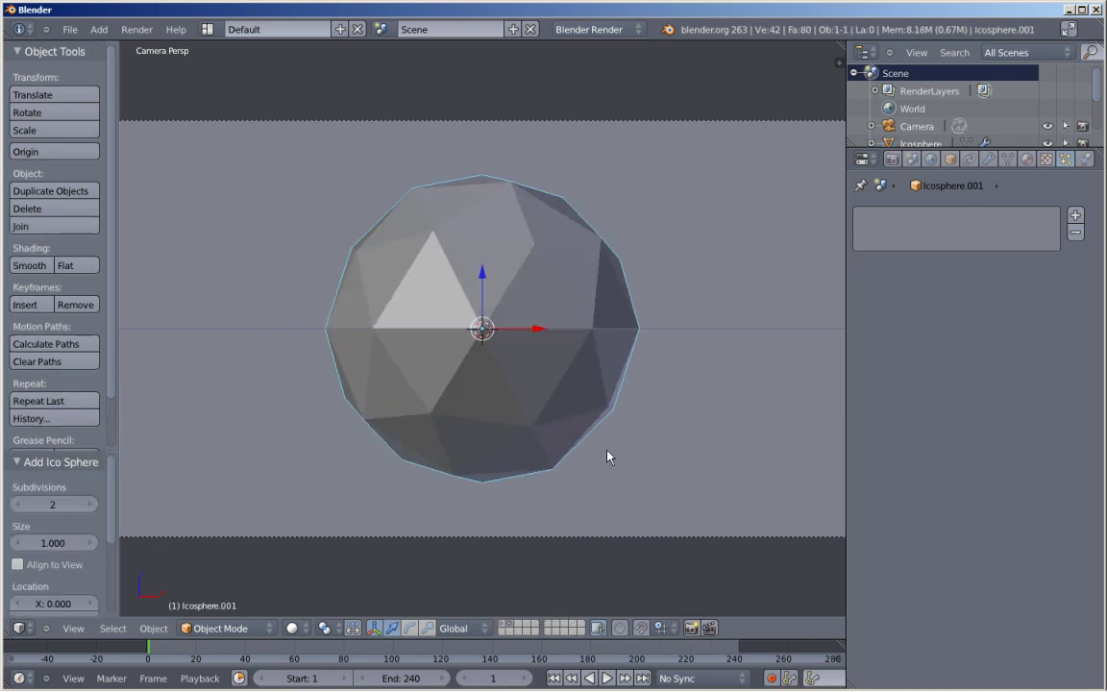
pyautogui.click(93, 506)
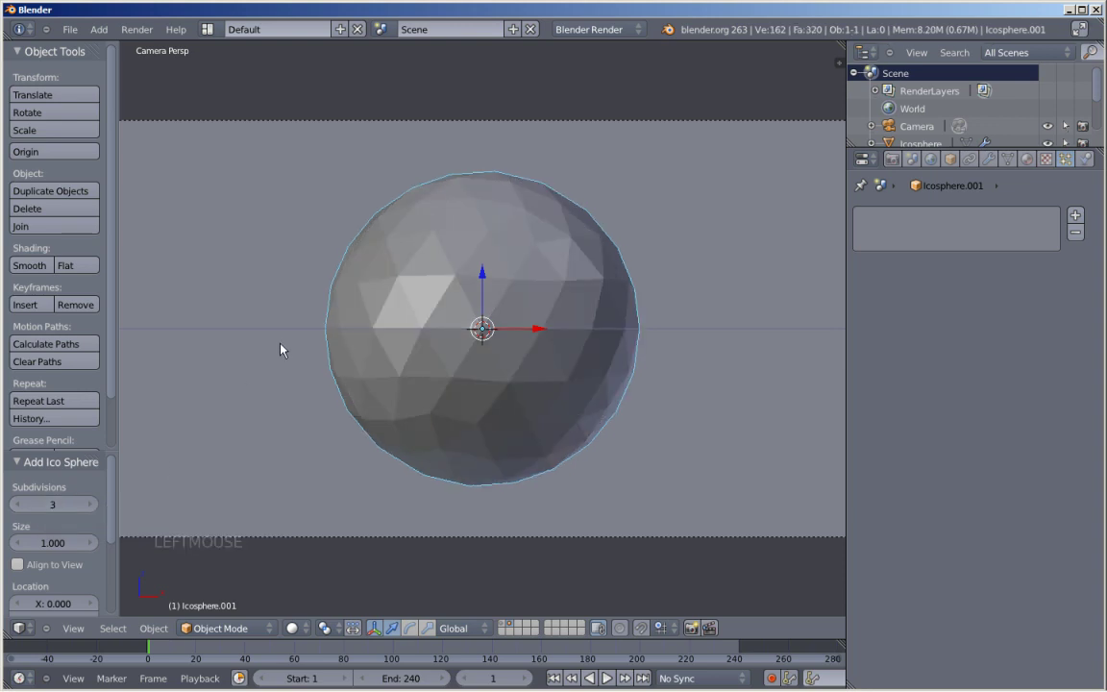
pyautogui.click(30, 266)
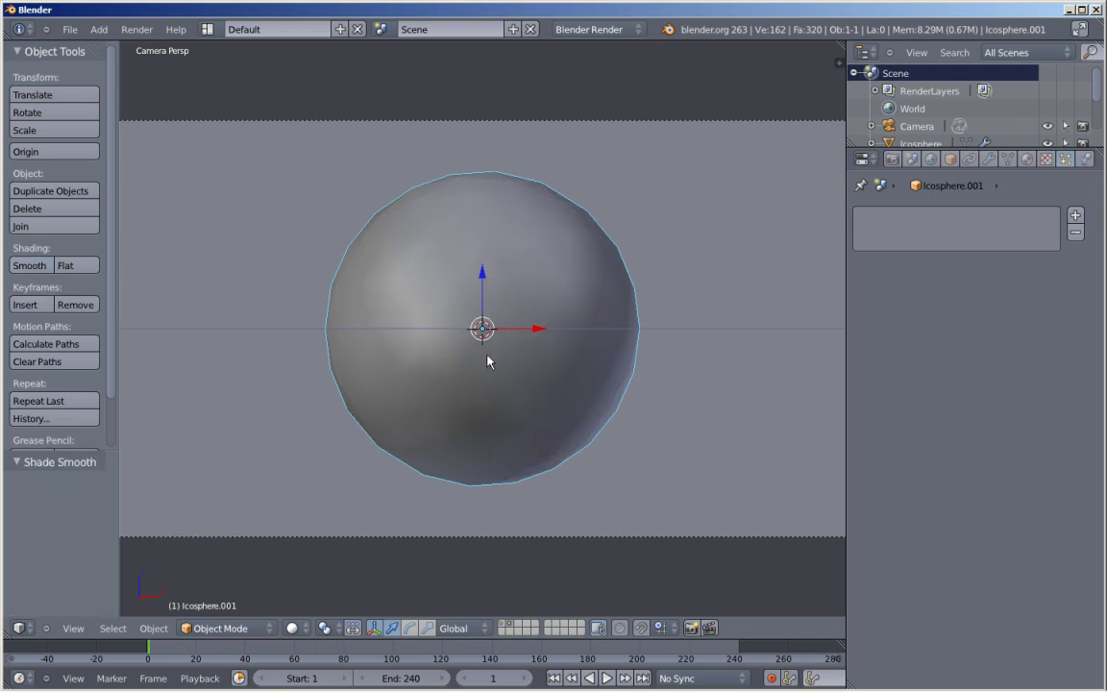
# Create a new material for the smooth icosphere and name it Particle
pyautogui.click(1027, 167)
pyautogui.click(947, 272)
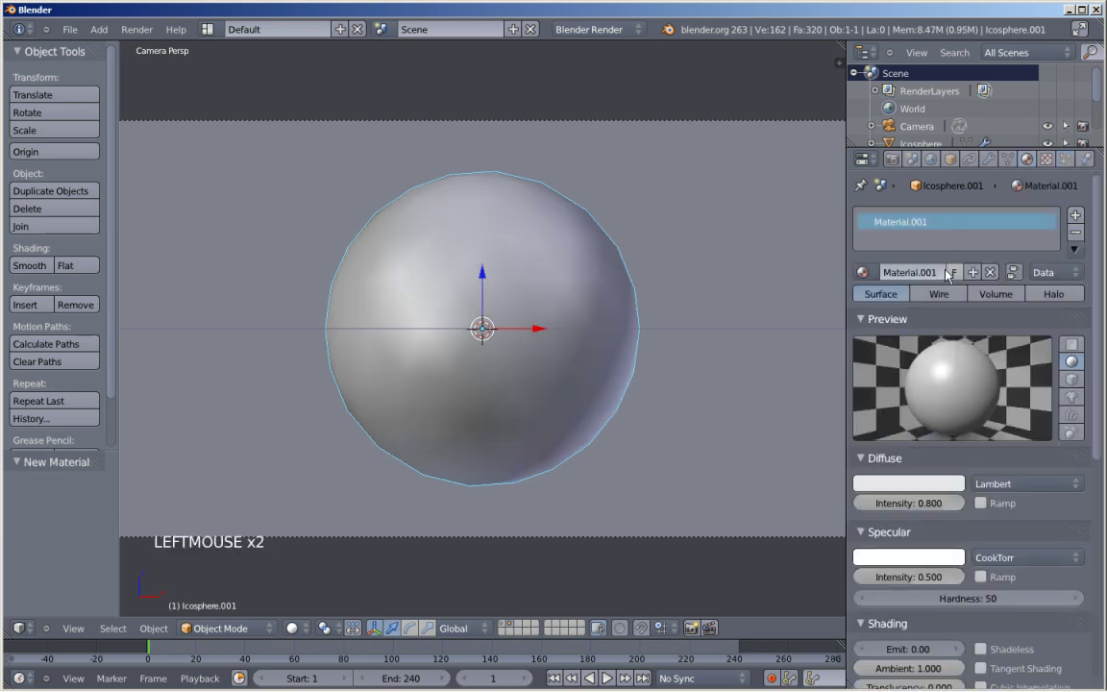
pyautogui.click(934, 271)
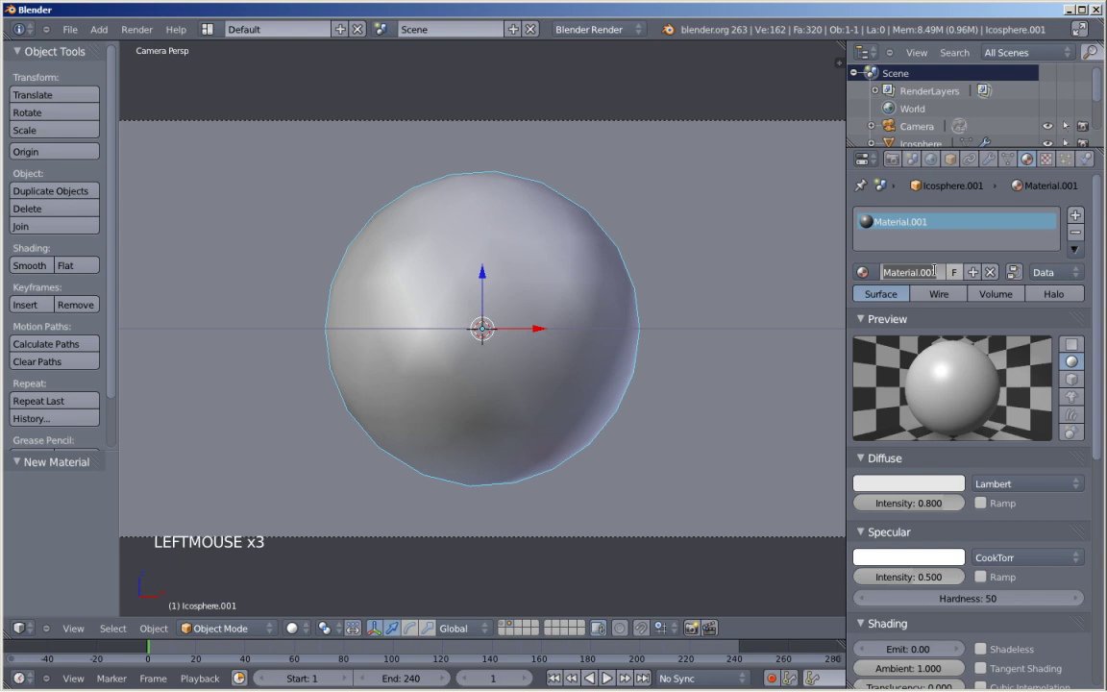
pyautogui.write('Part')
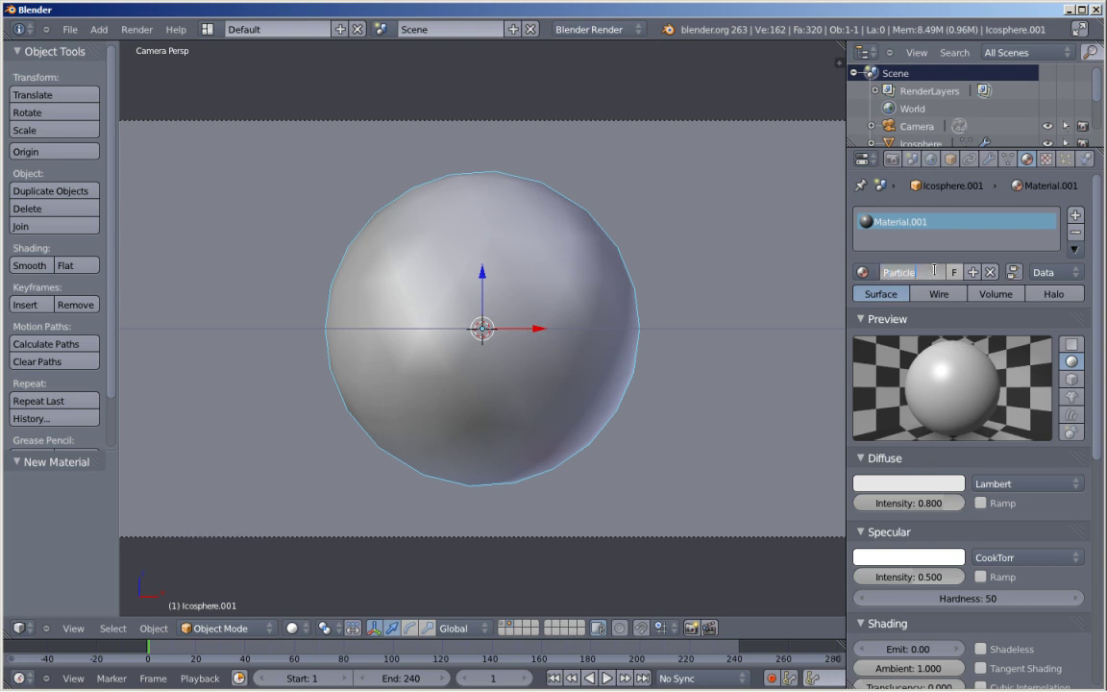
pyautogui.write('icle')
pyautogui.press('Return')
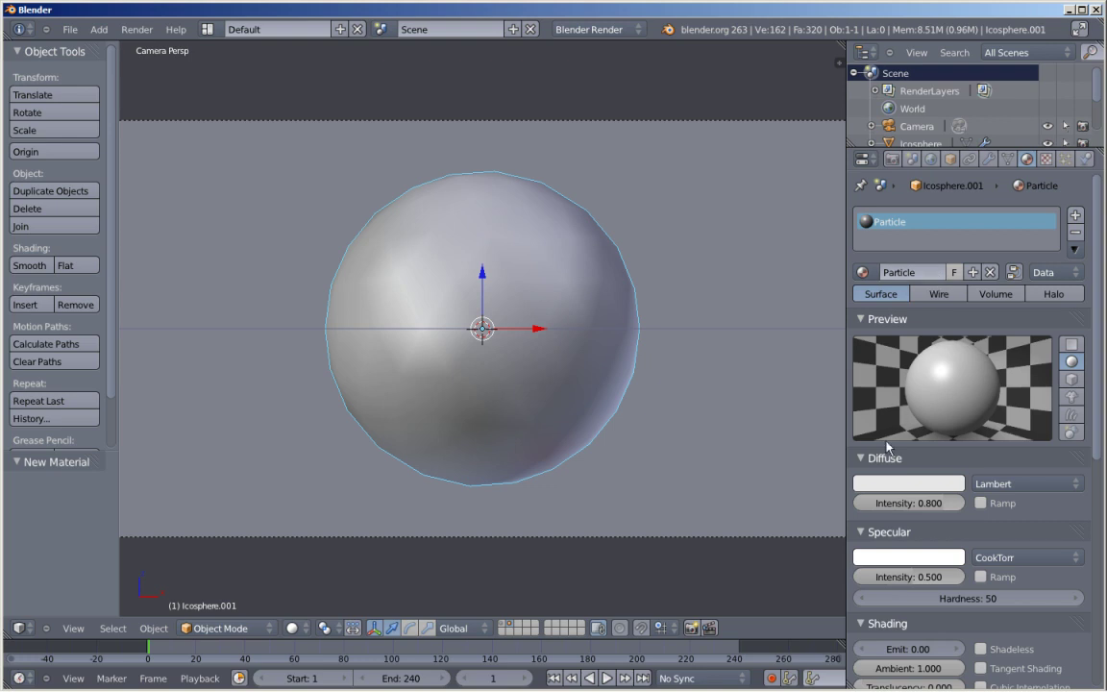
# Darken the Particle material's diffuse colour to a mid grey and set its specular shader to WardIso
pyautogui.click(889, 481)
pyautogui.moveTo(953, 284); pyautogui.dragTo(954, 314)
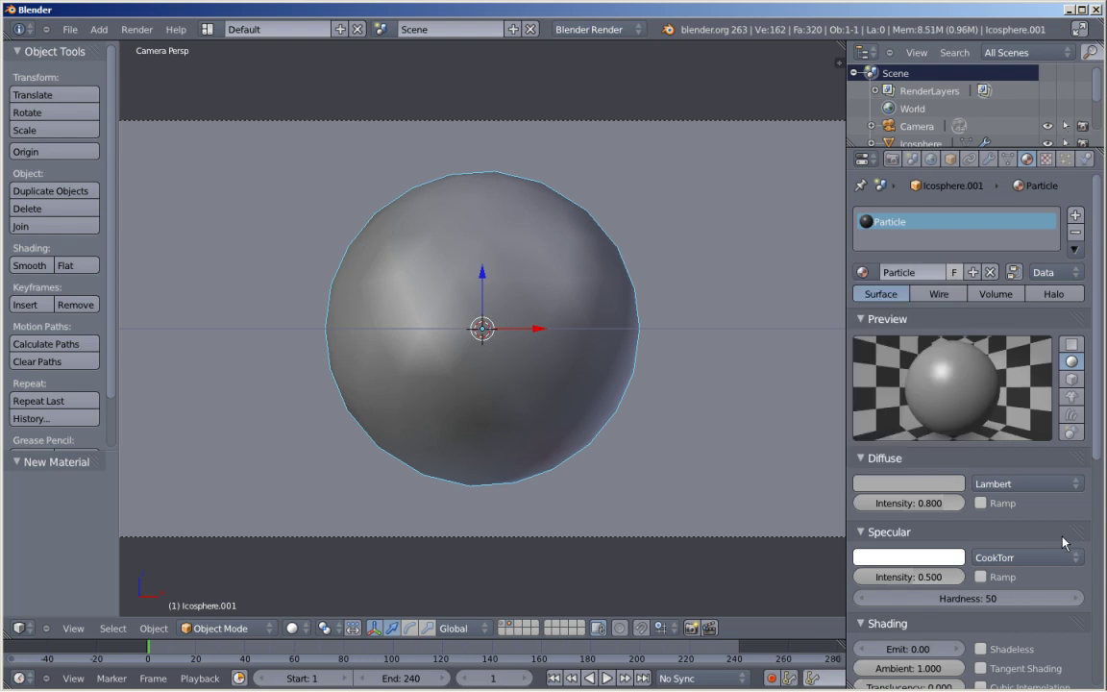
pyautogui.click(1026, 557)
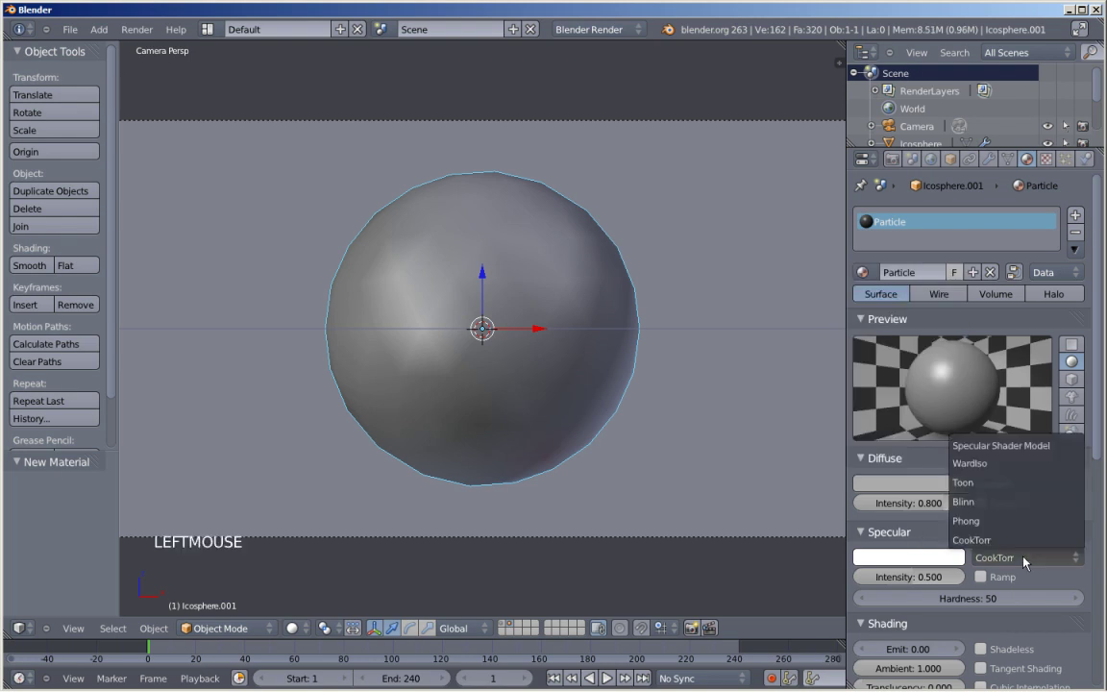
pyautogui.click(1007, 463)
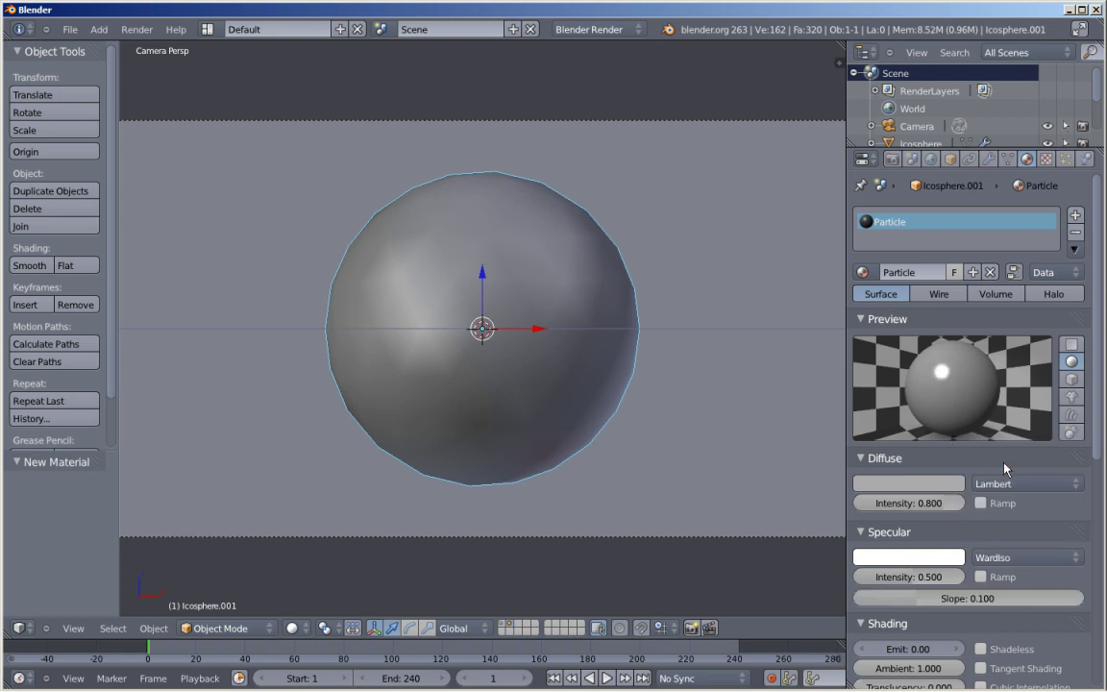
# Enable mirror reflection on the Particle material with a reflectivity of 0.3 and a Fresnel of 1.41
pyautogui.scroll(-3, 1057, 492)
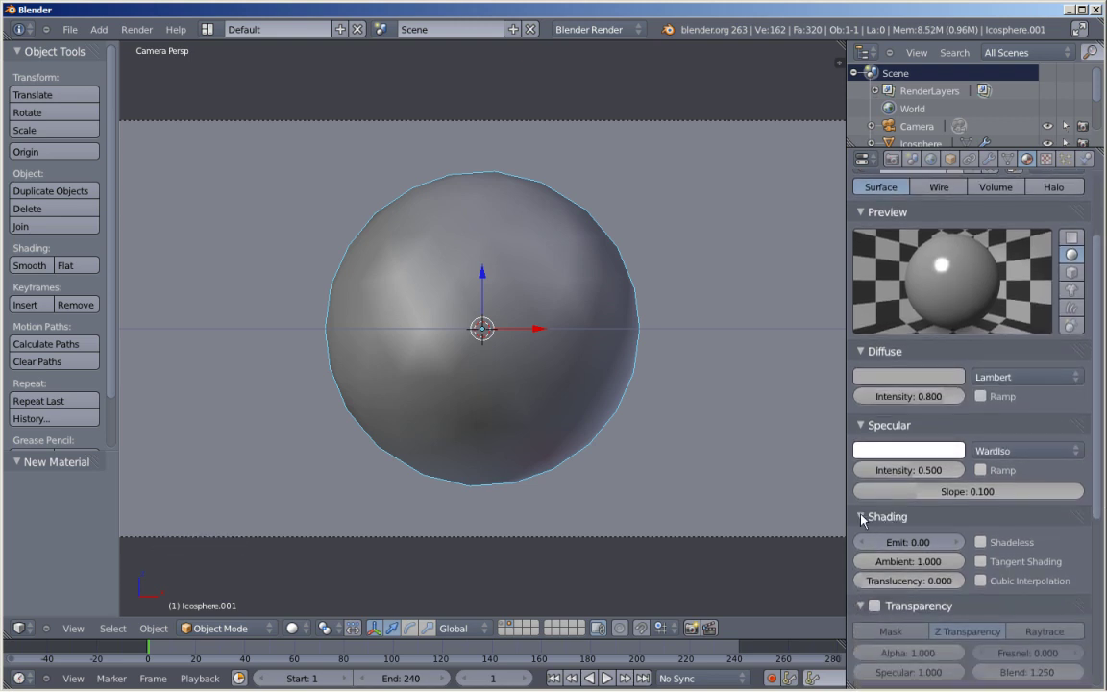
pyautogui.click(861, 518)
pyautogui.click(861, 539)
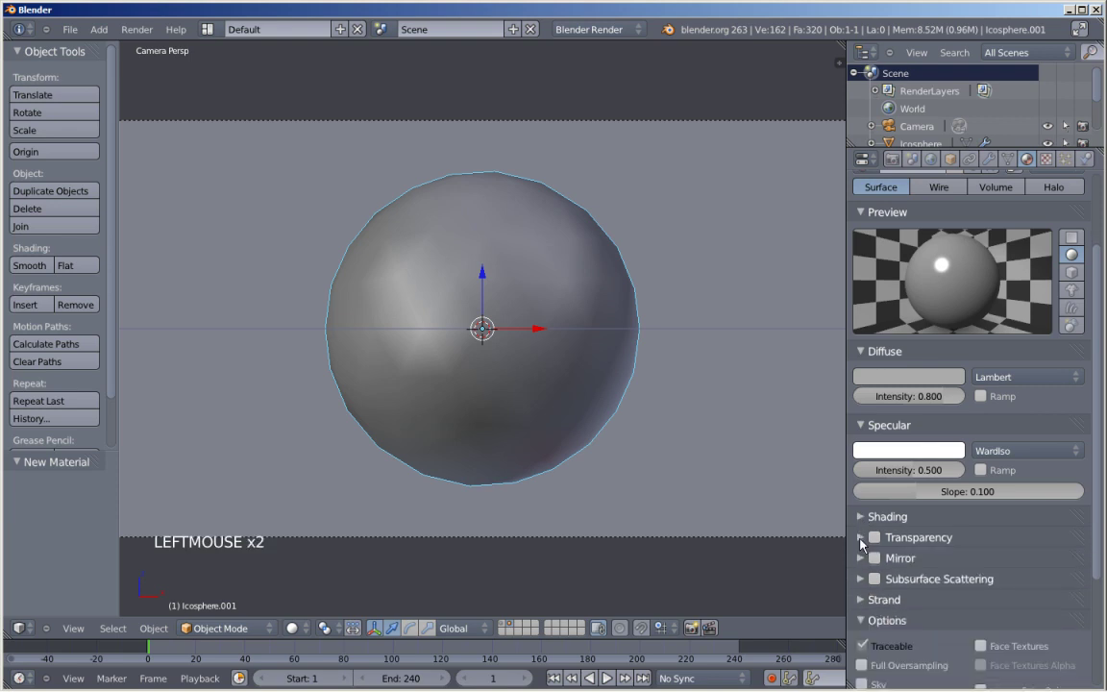
pyautogui.click(861, 560)
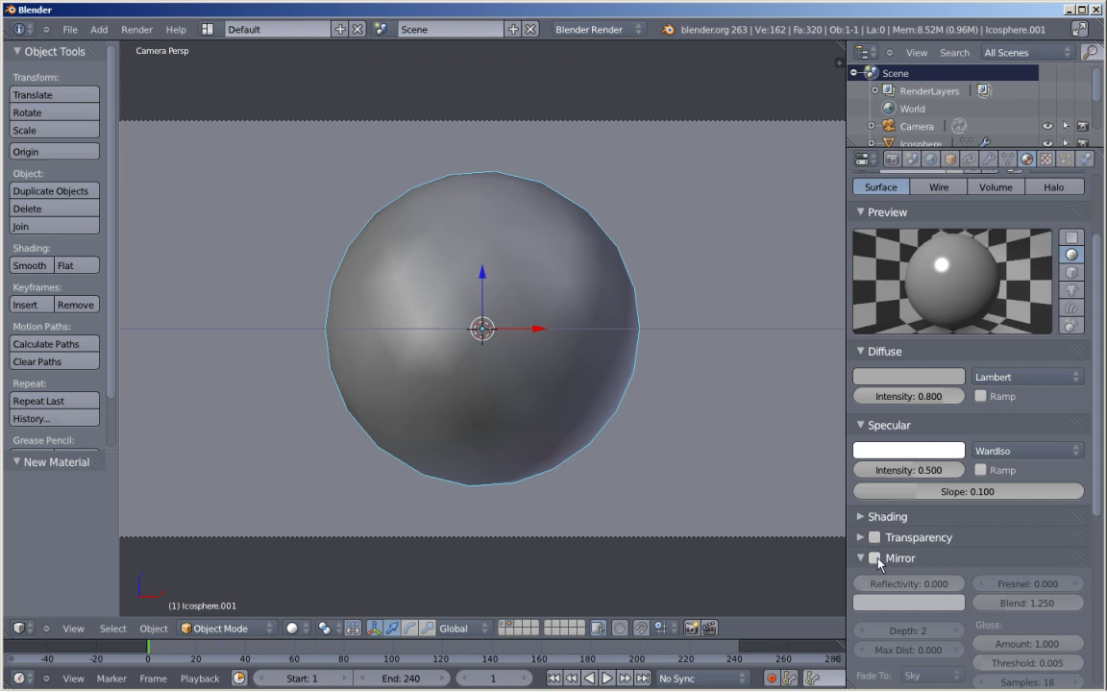
pyautogui.click(875, 558)
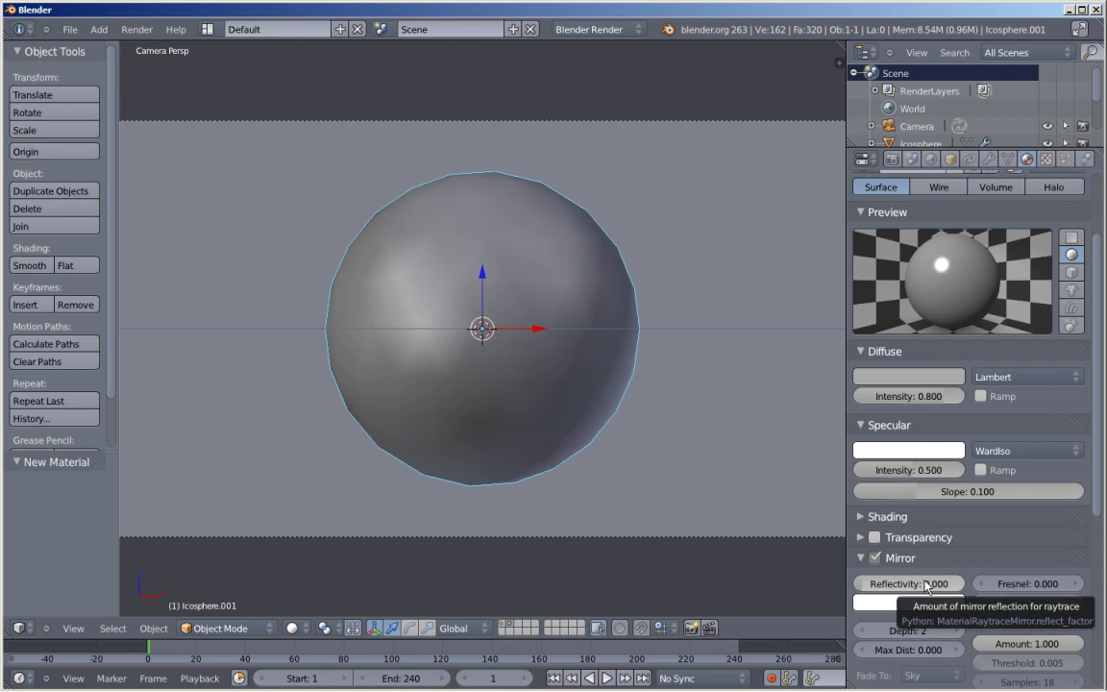
pyautogui.click(913, 584)
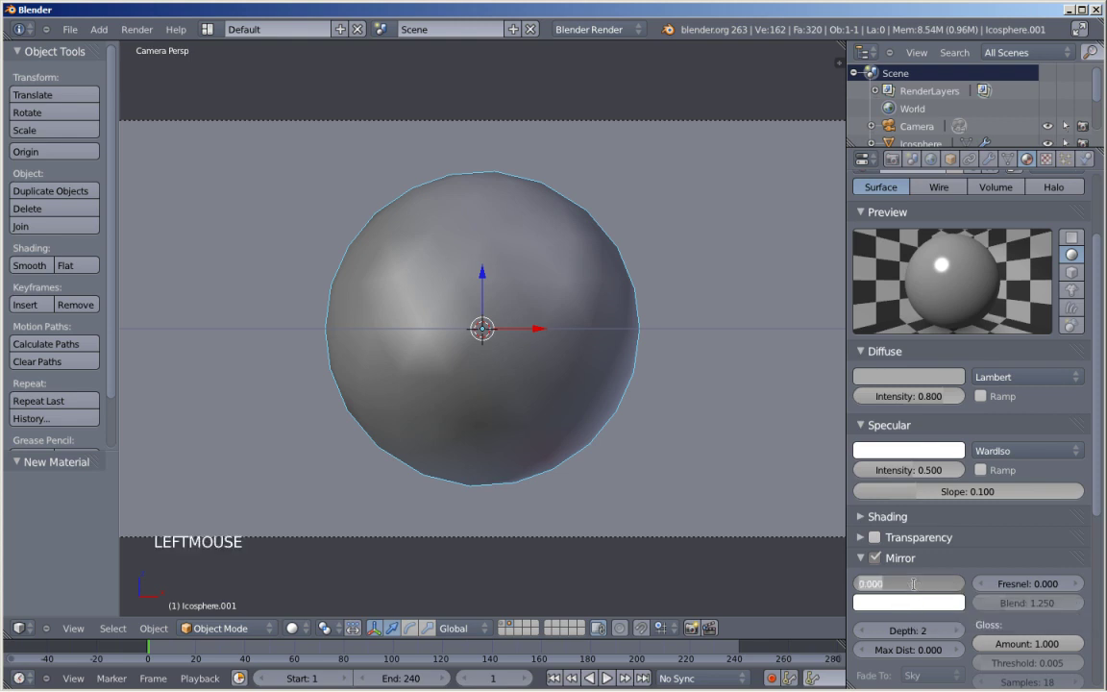
pyautogui.write('0.3')
pyautogui.press('Return')
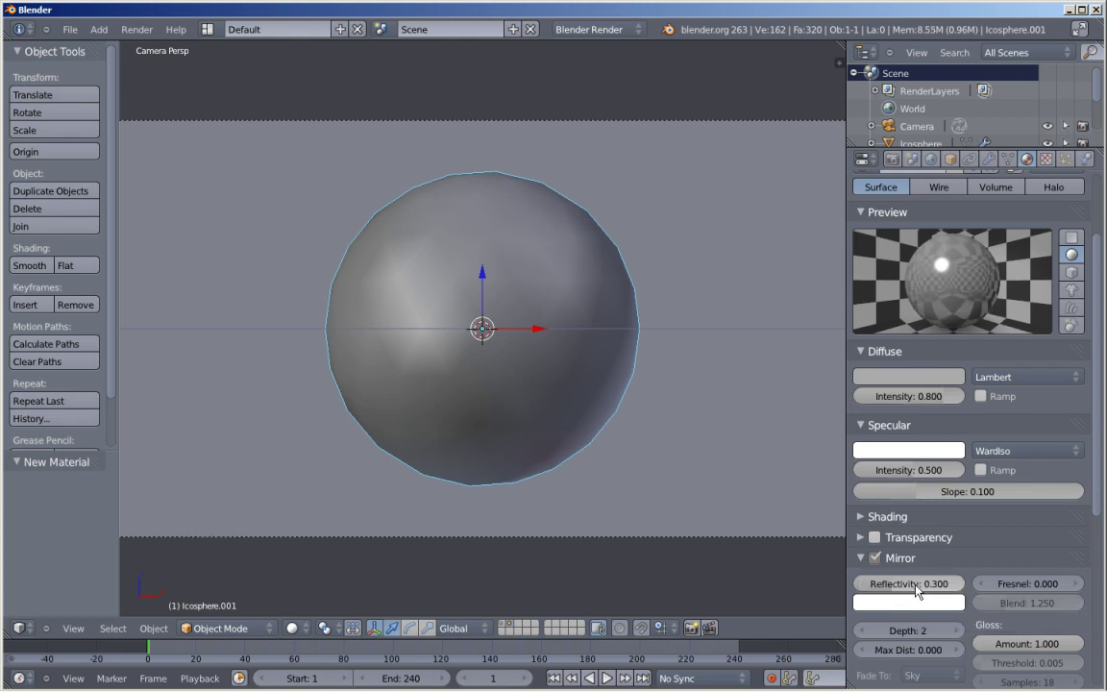
pyautogui.moveTo(997, 584); pyautogui.dragTo(1037, 592)
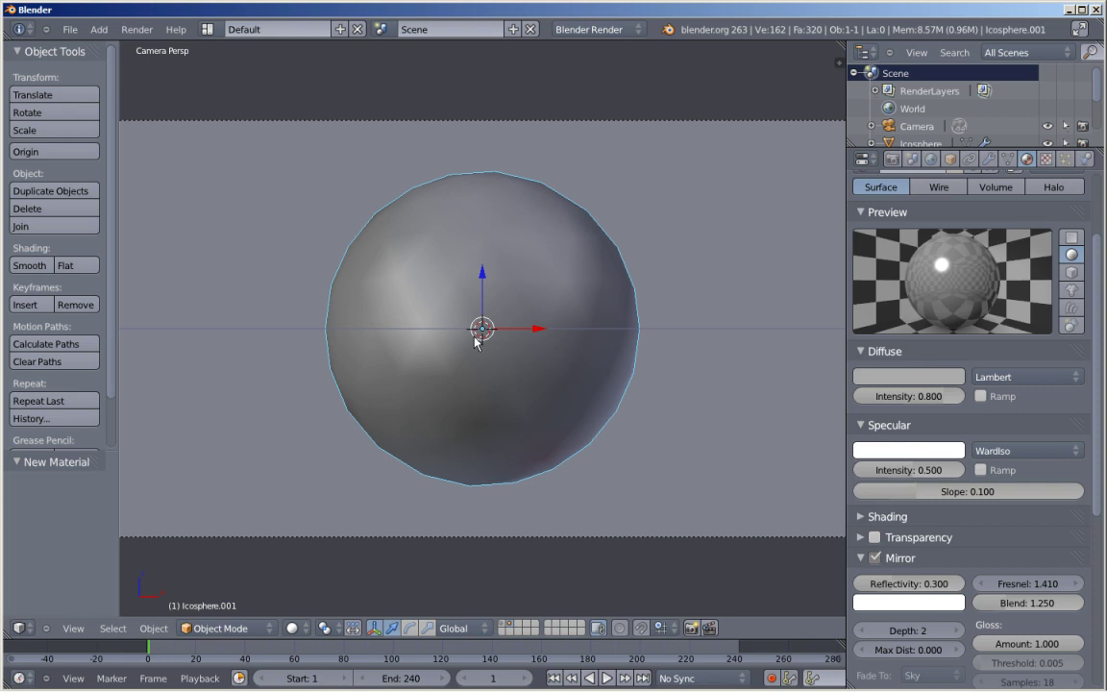
# Return to the first layer and give the displaced icosphere a new particle system of type Hair
pyautogui.click(502, 628)
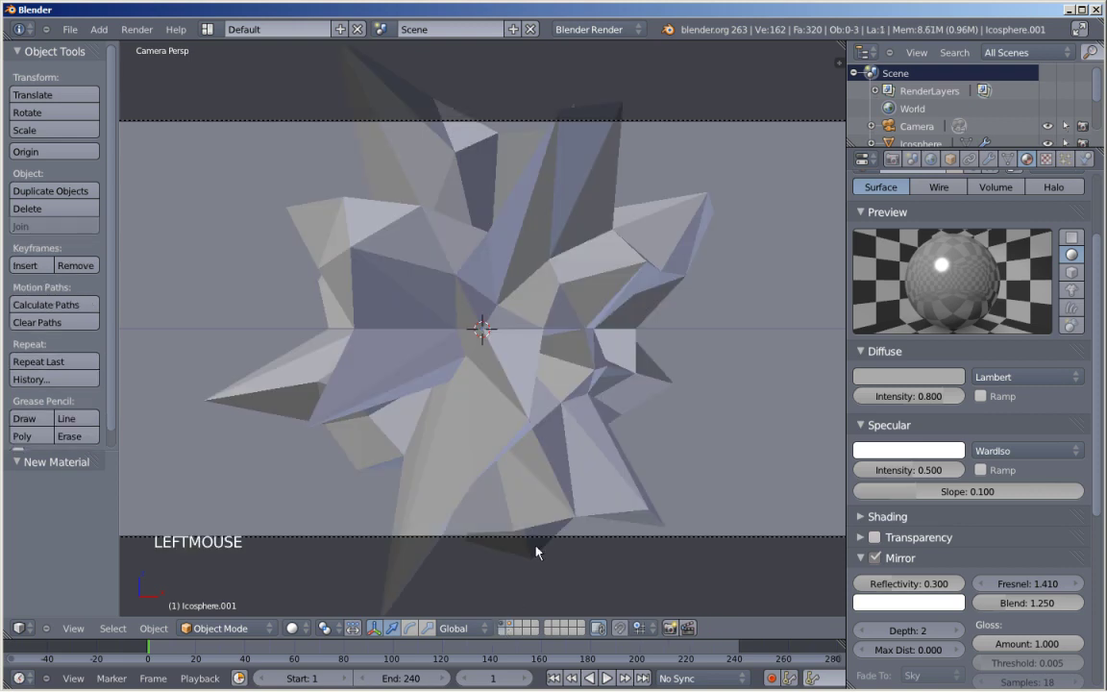
pyautogui.rightClick(577, 258)
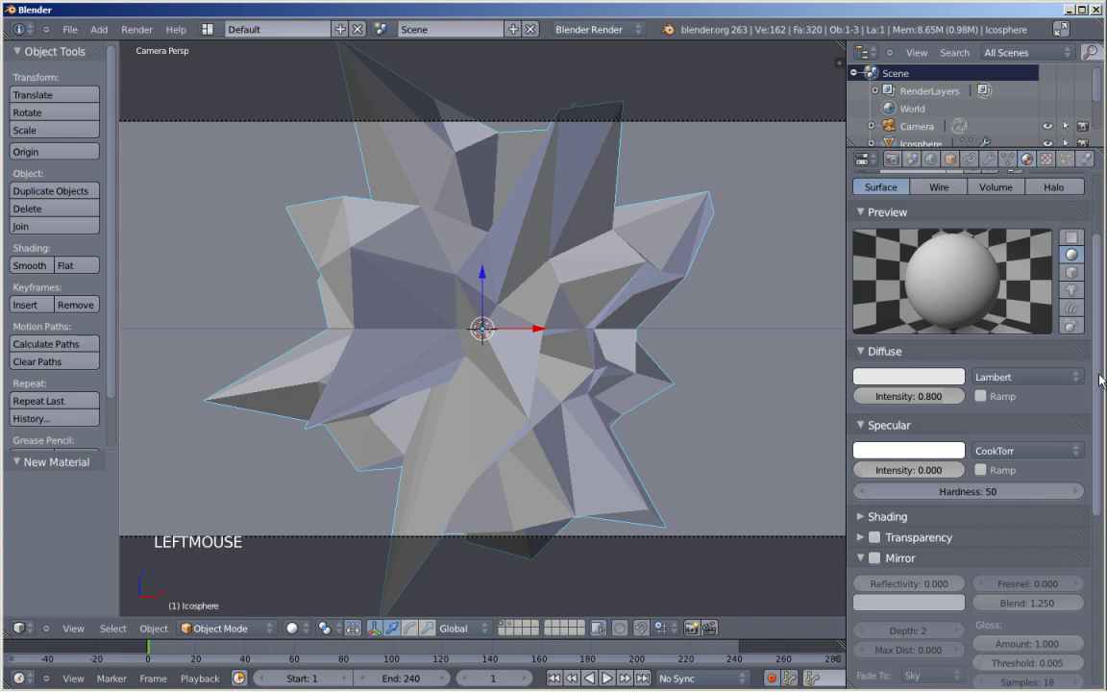
pyautogui.moveTo(1099, 375); pyautogui.dragTo(1074, 165)
pyautogui.click(1066, 159)
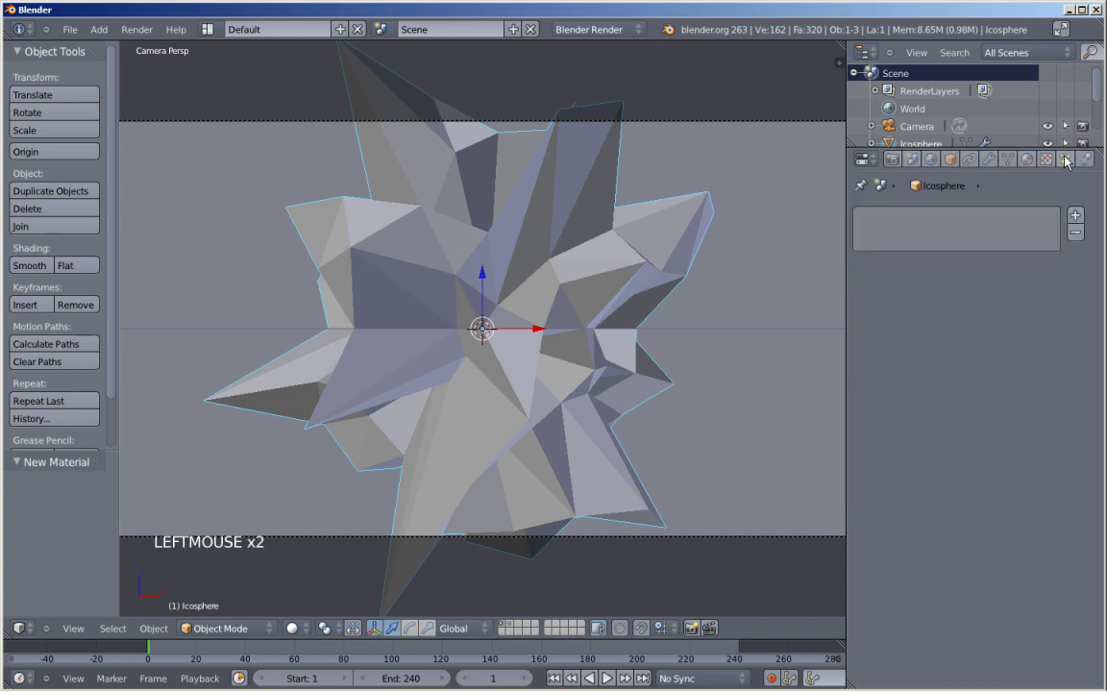
pyautogui.click(1076, 214)
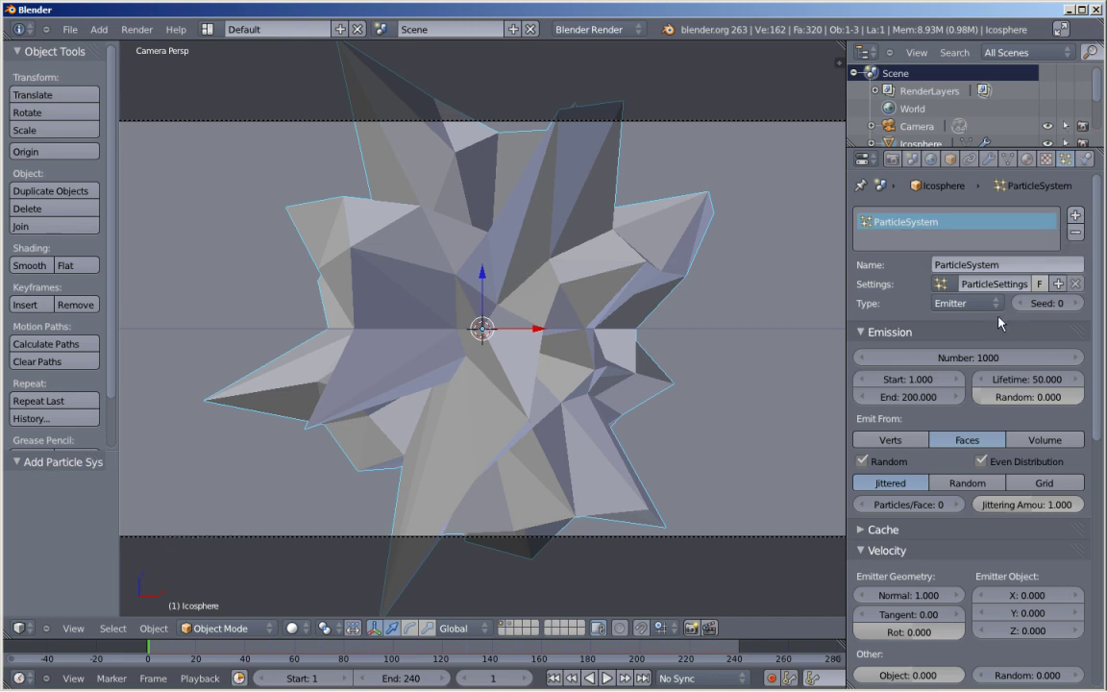
pyautogui.click(957, 303)
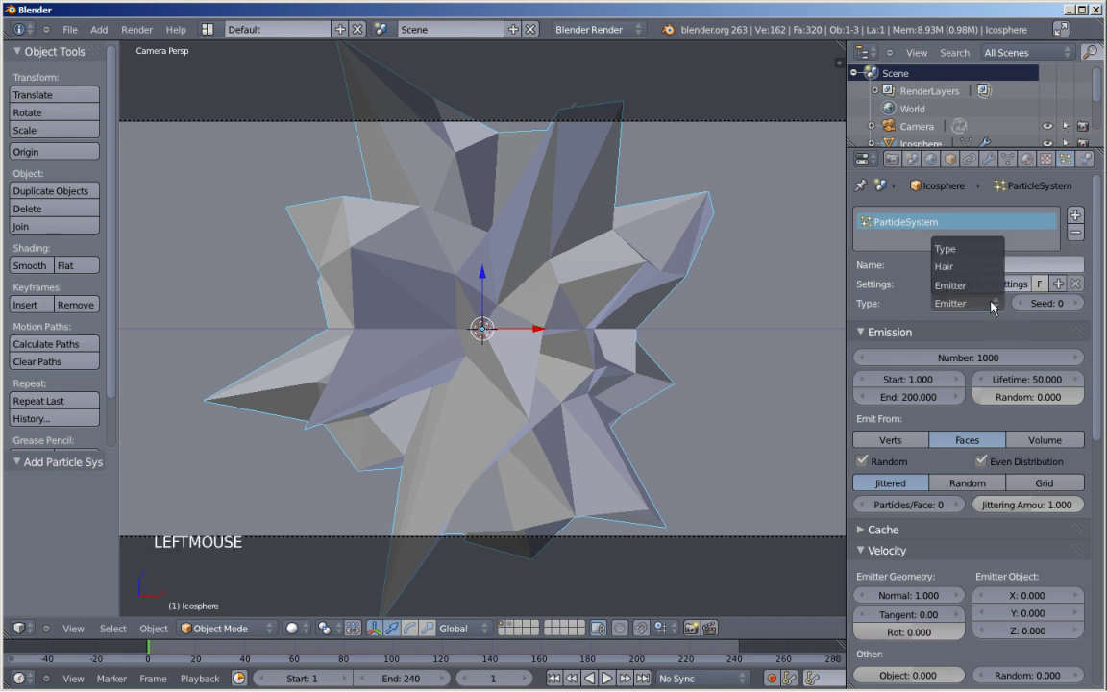
pyautogui.click(957, 251)
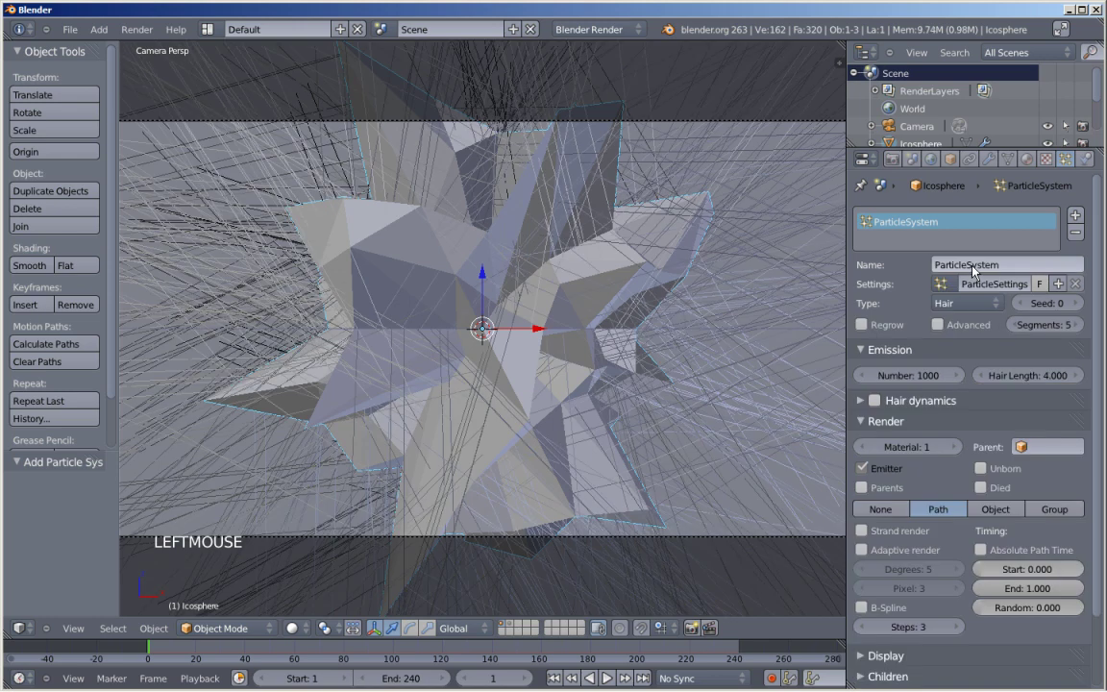
# Render the hair particles as objects, using the smooth Icosphere.001 as the dupli object
pyautogui.click(992, 516)
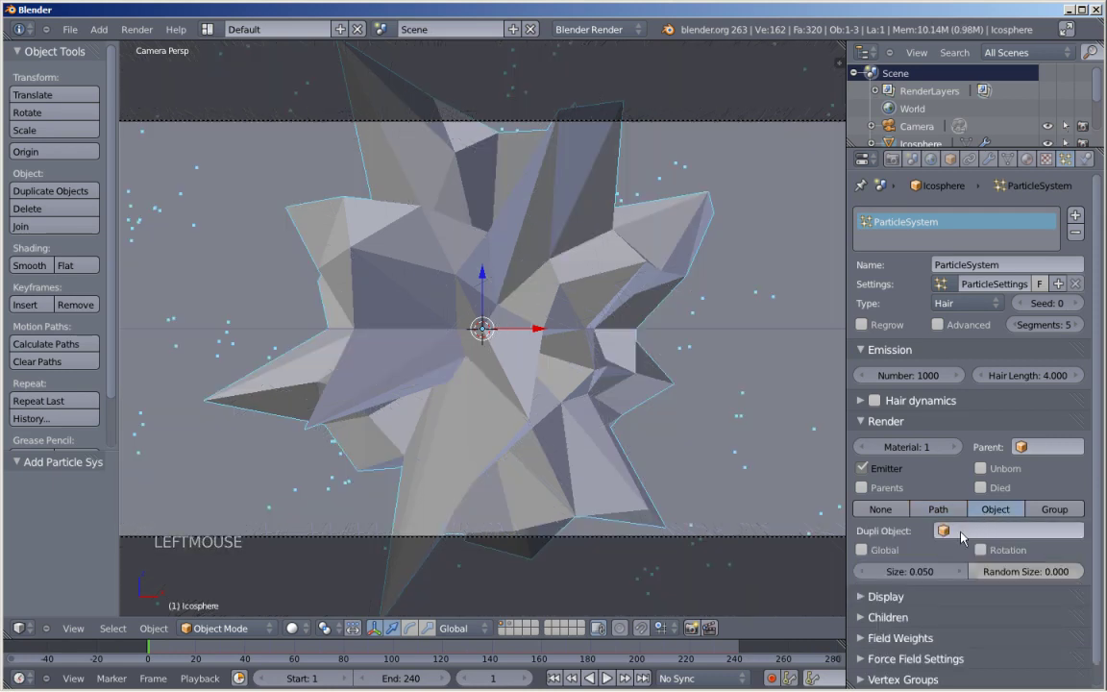
pyautogui.click(965, 531)
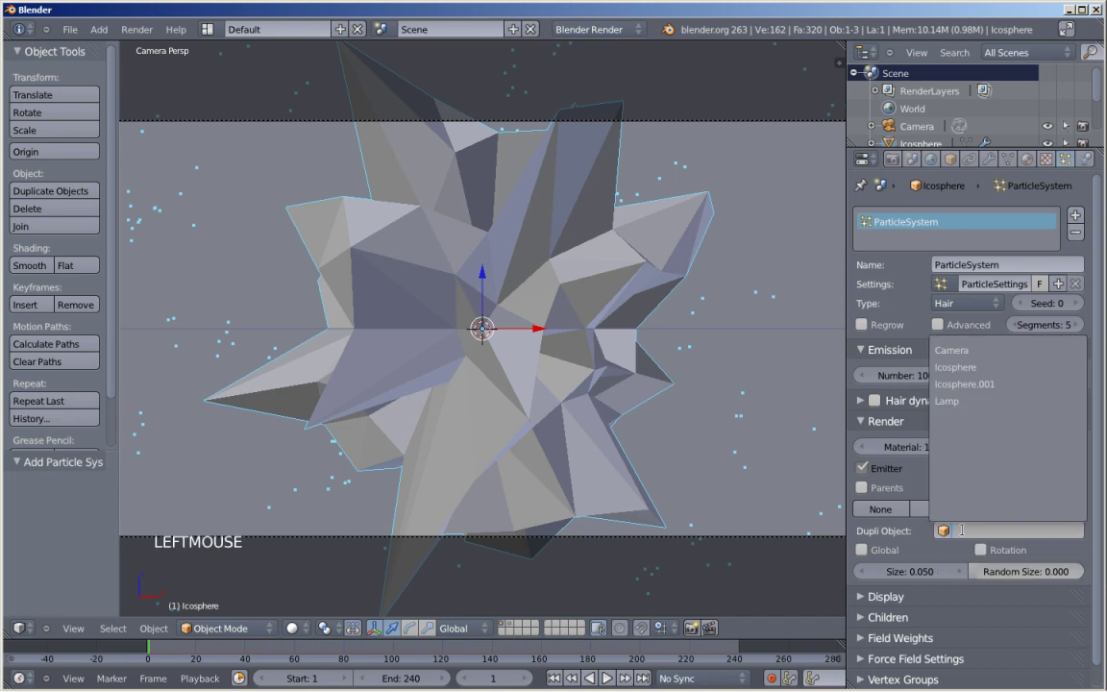
pyautogui.click(990, 385)
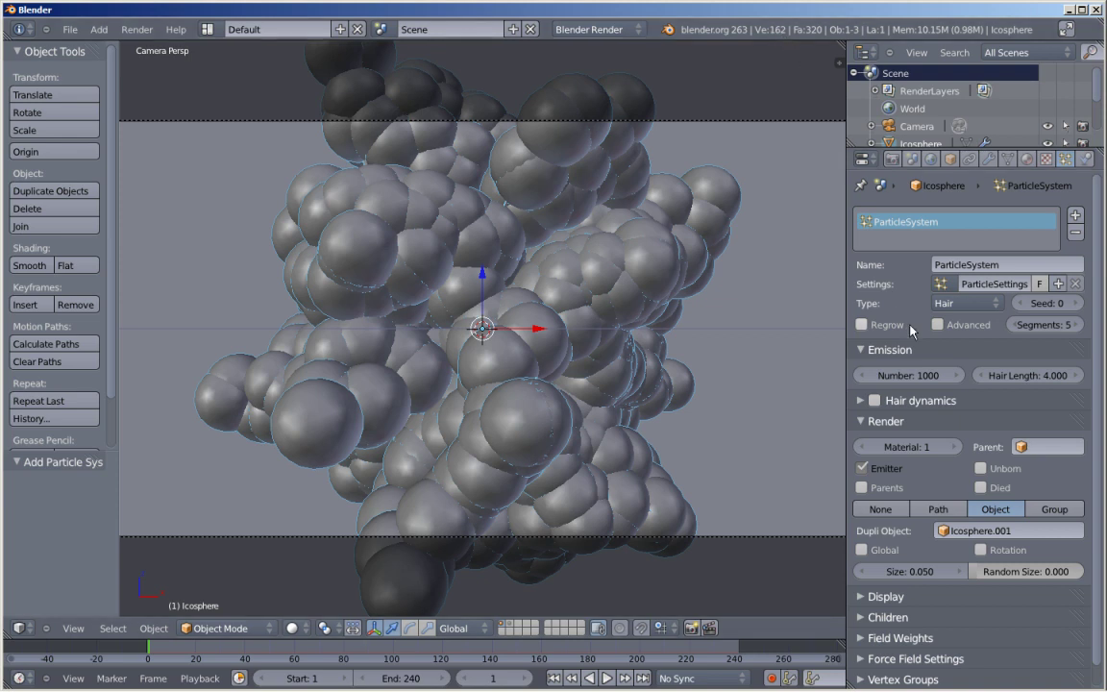
# Set the number of emitted hair particles on the displaced icosphere to 162
pyautogui.click(915, 375)
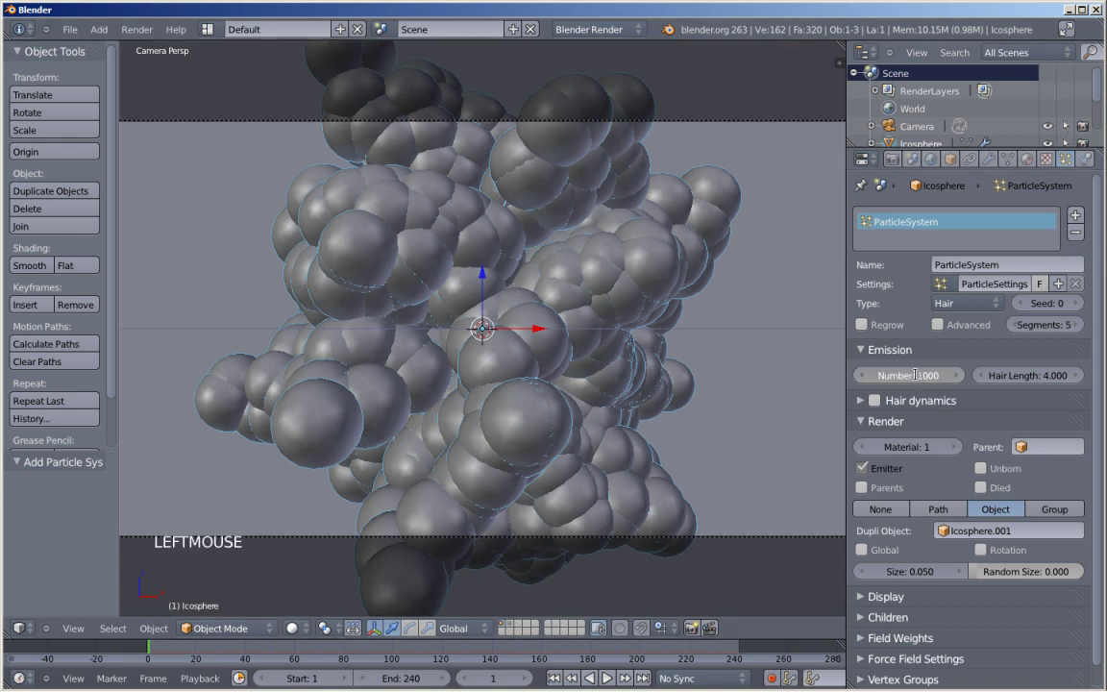
pyautogui.write('1')
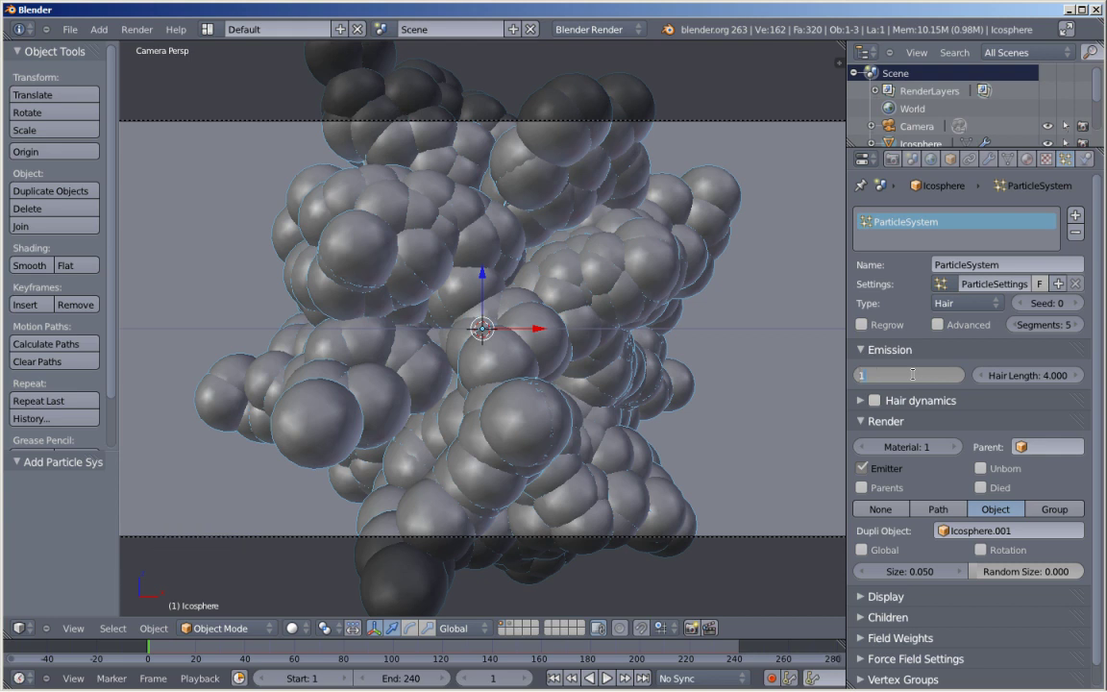
pyautogui.write('62')
pyautogui.press('Return')
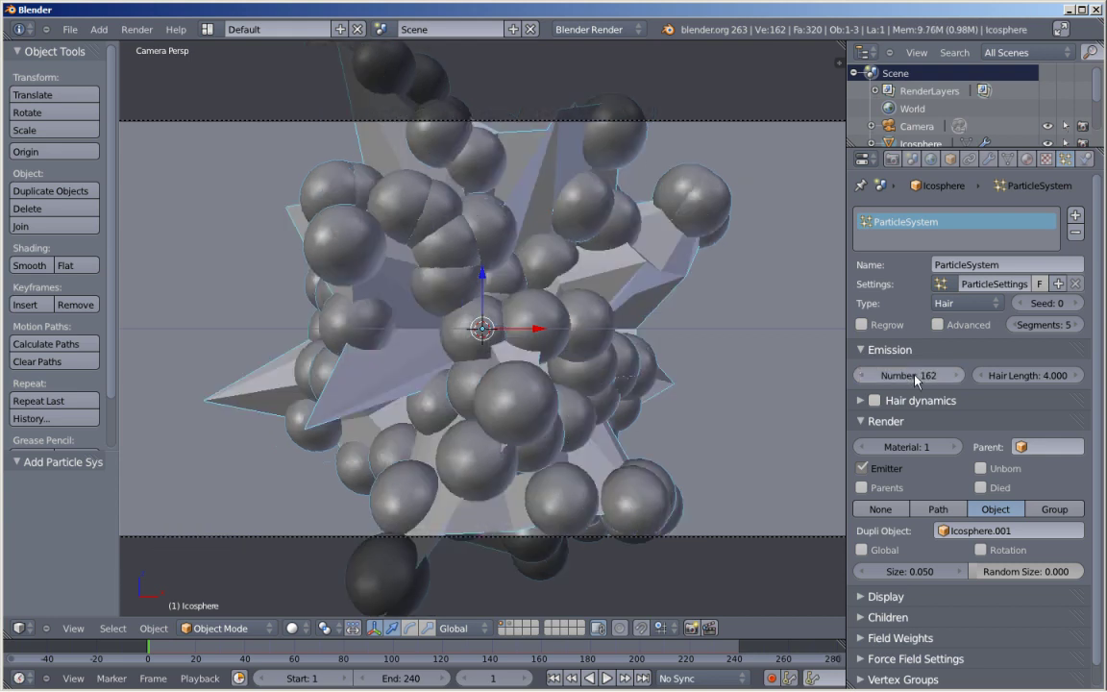
# Emit the particles from the icosphere's vertices using the advanced hair options, and set the particle size to 0.01
pyautogui.click(938, 325)
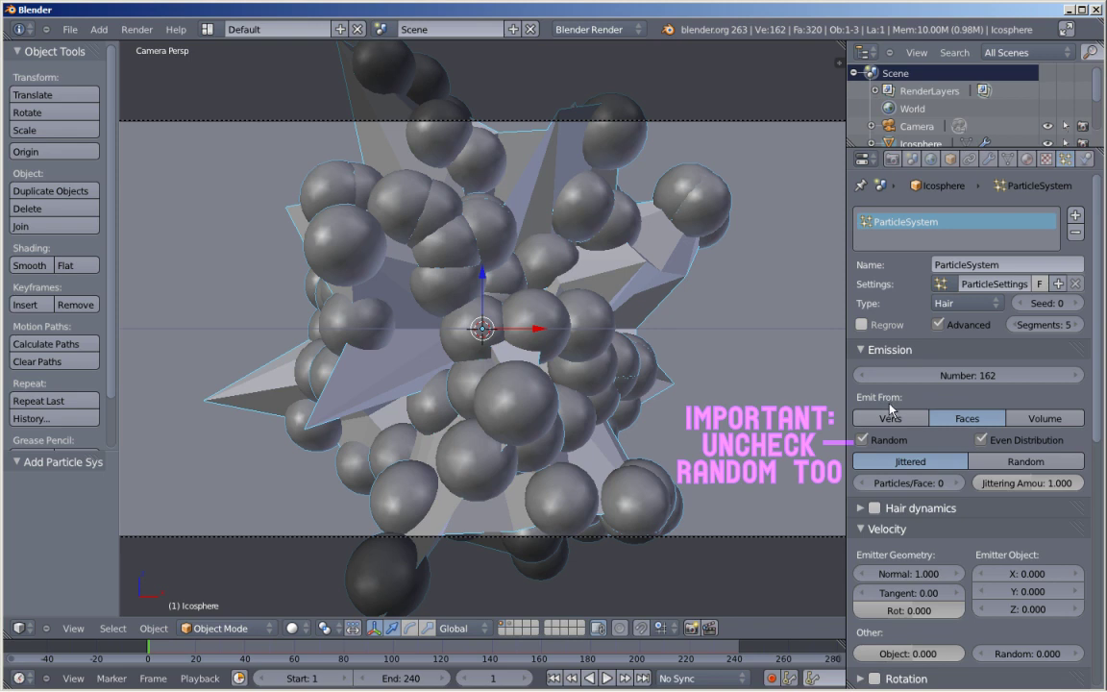
pyautogui.click(891, 418)
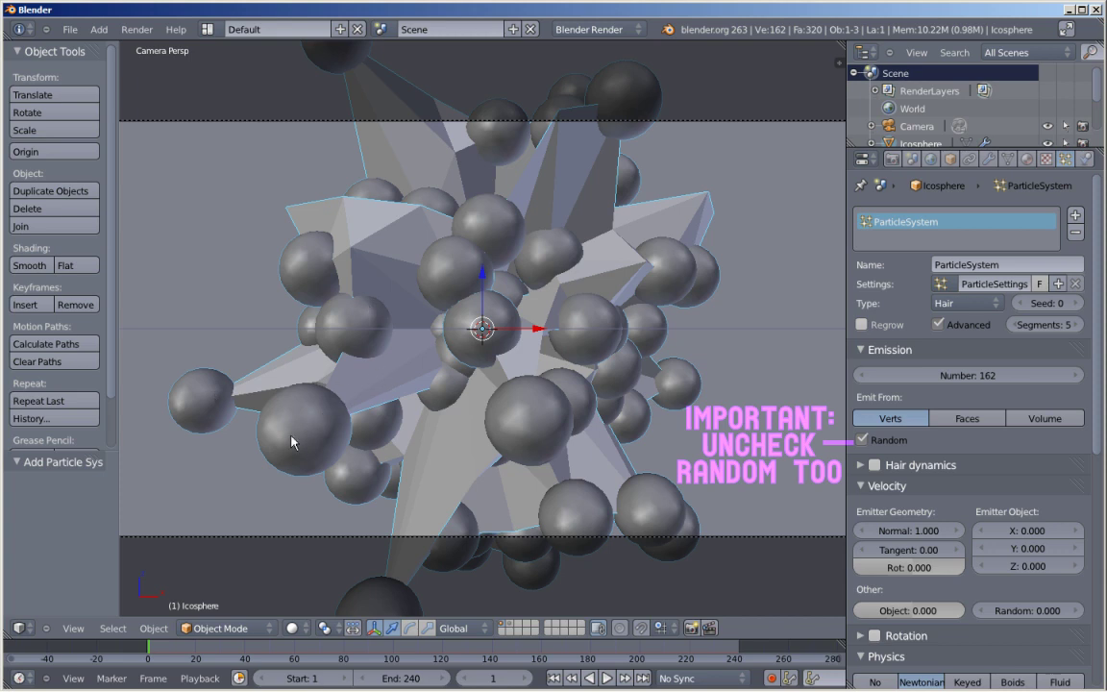
pyautogui.click(940, 326)
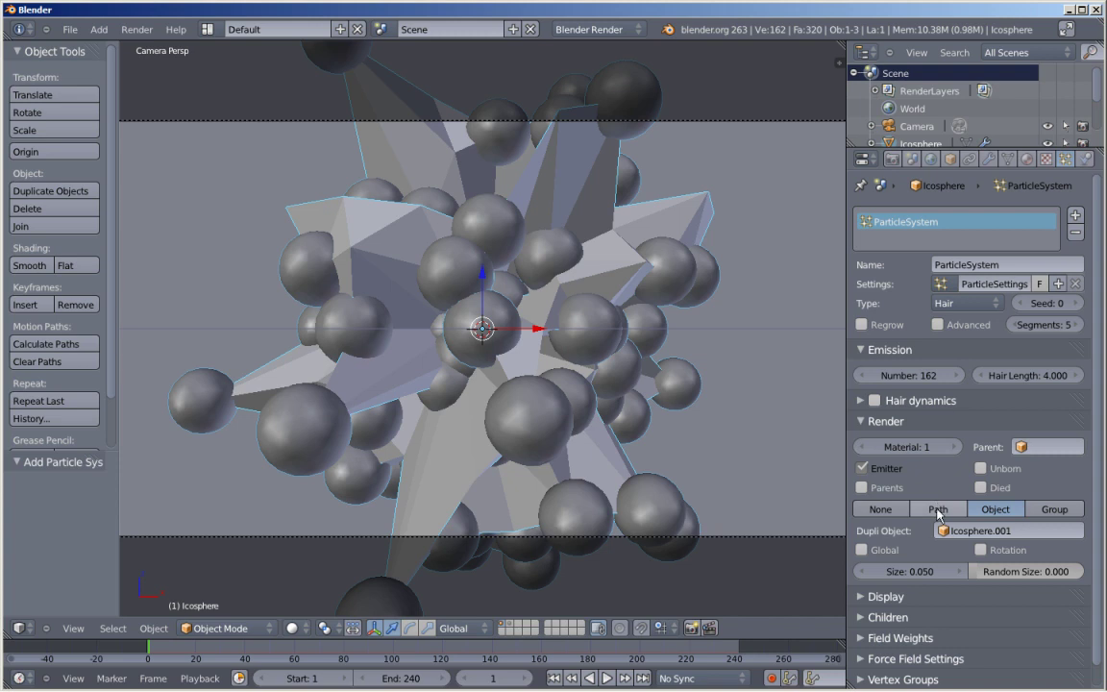
pyautogui.click(913, 572)
pyautogui.write('0.01')
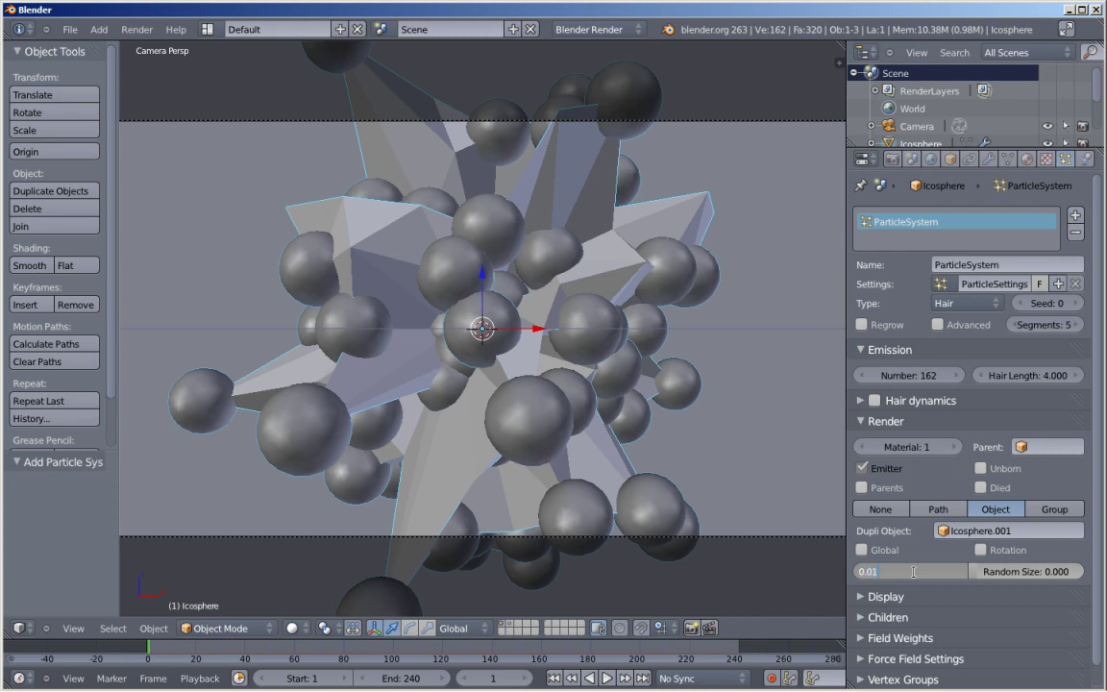
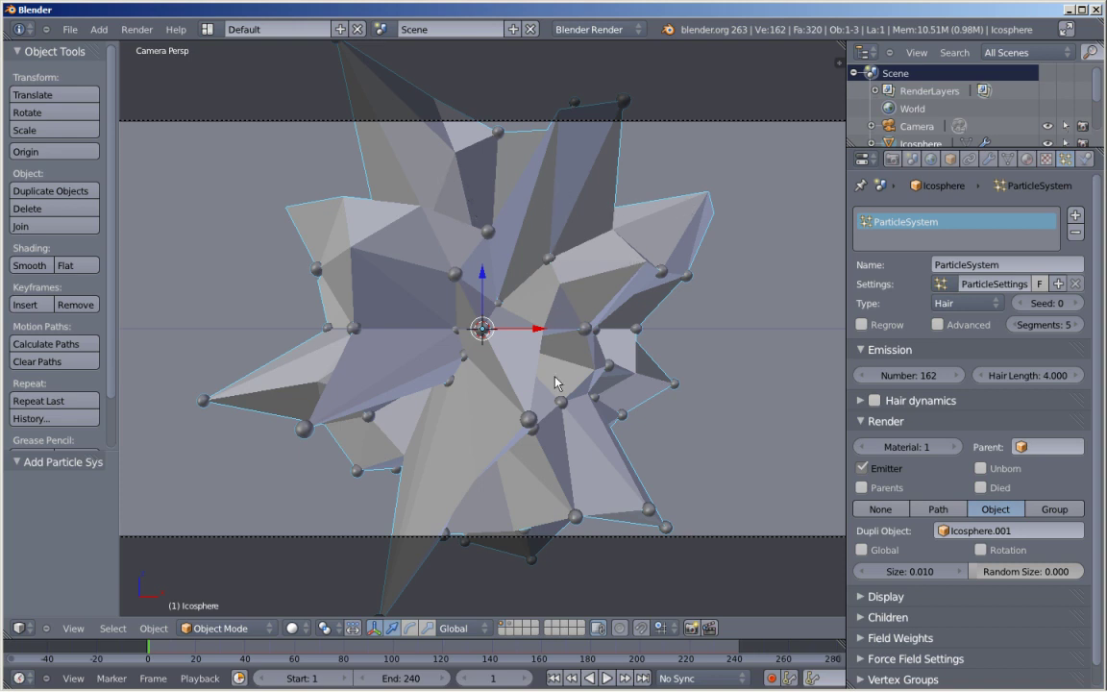
# Enable mirror reflection on the displaced icosphere's material with a reflectivity of 0.3 and raise its Fresnel above 1
pyautogui.click(1027, 159)
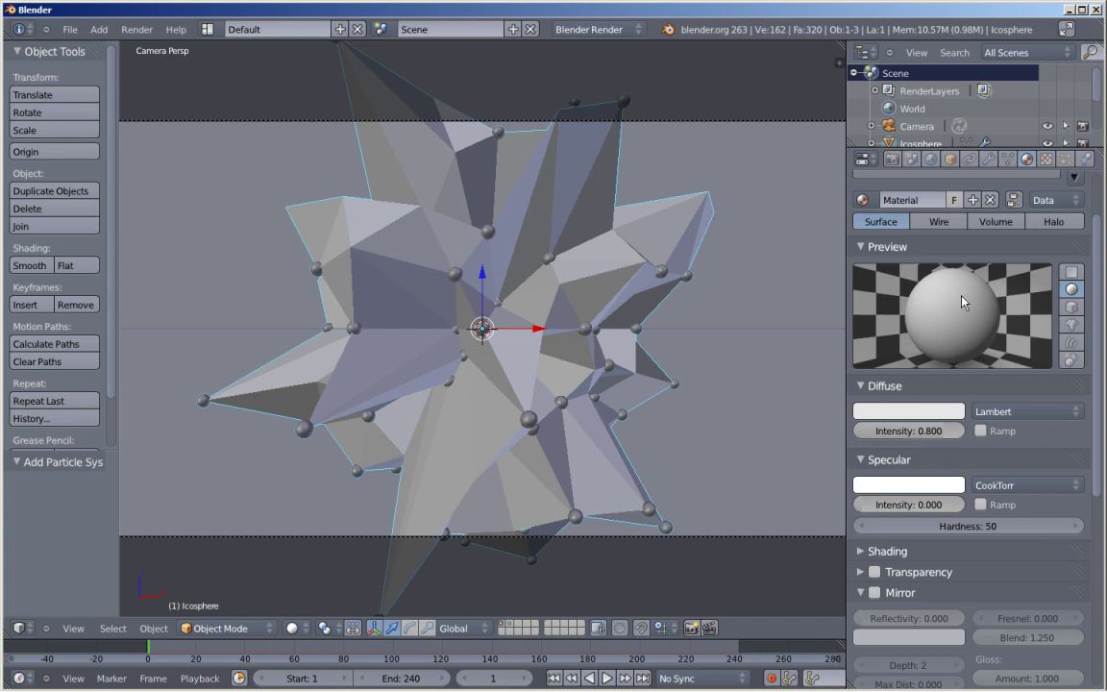
pyautogui.scroll(-2, 908, 403)
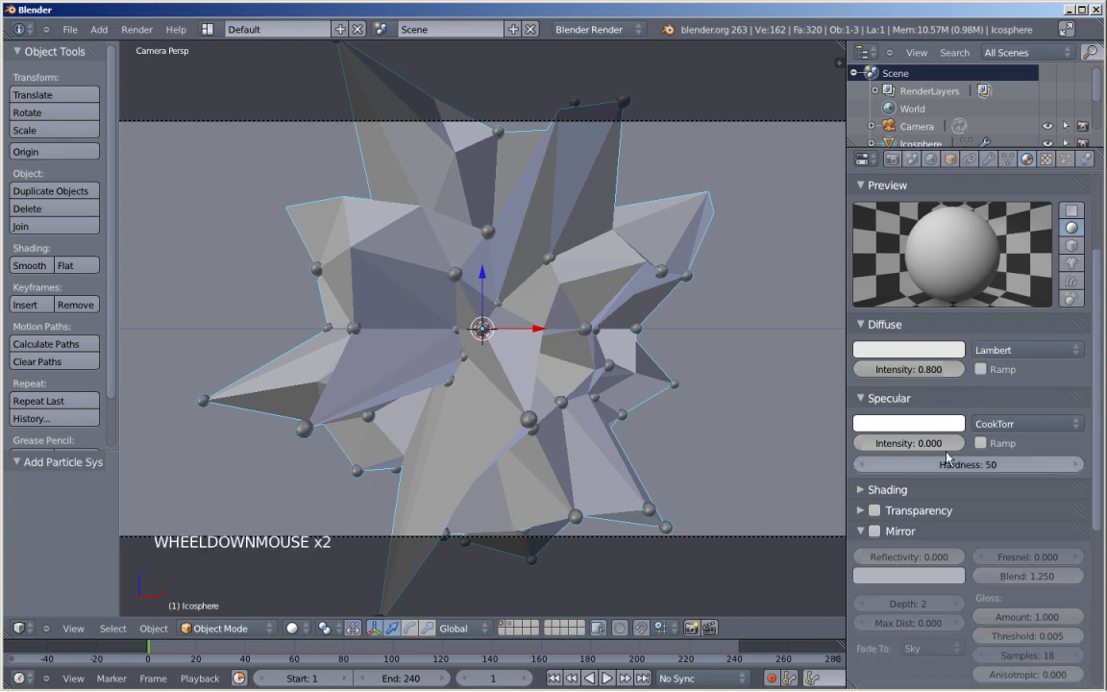
pyautogui.click(876, 532)
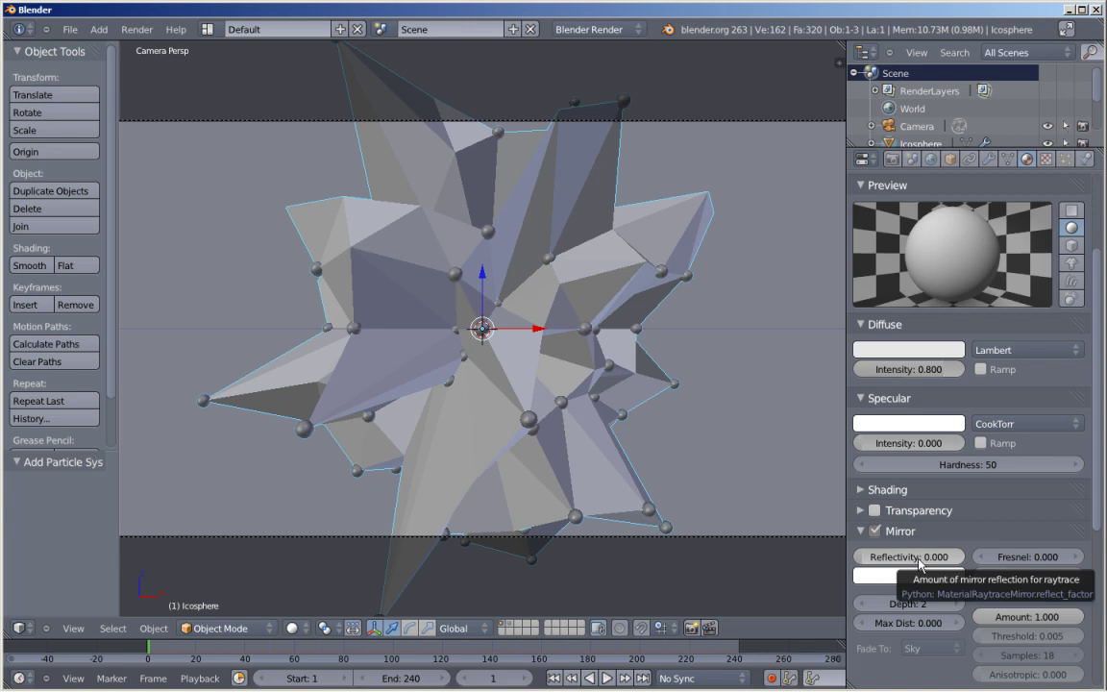
pyautogui.click(917, 558)
pyautogui.write('0.3')
pyautogui.press('Return')
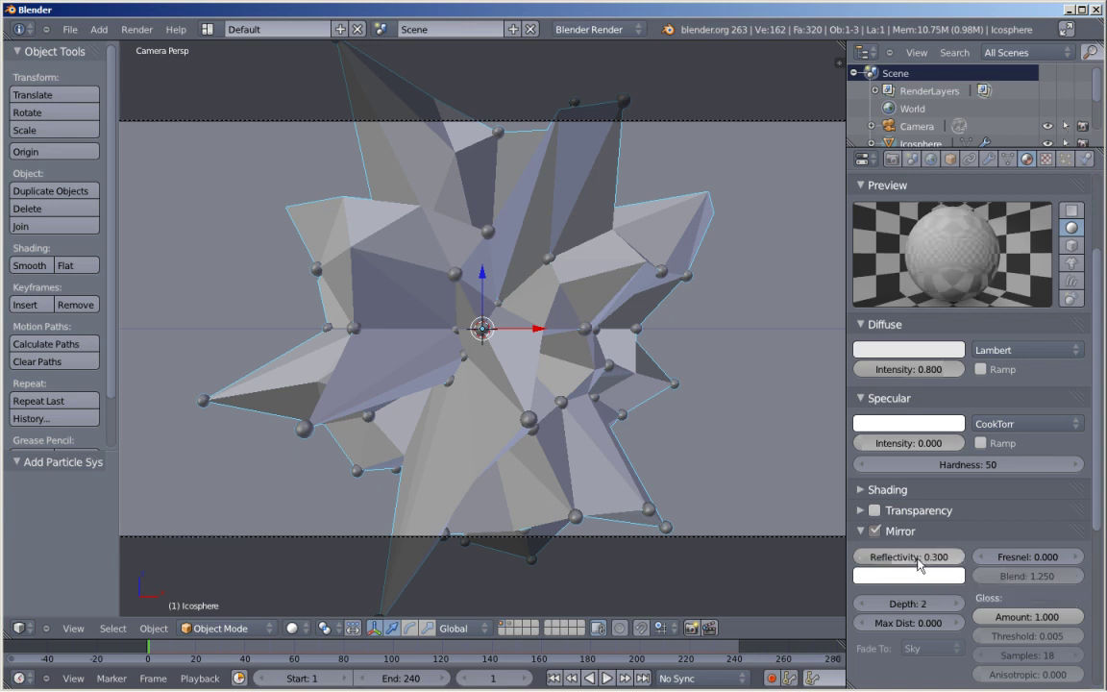
pyautogui.moveTo(1009, 558); pyautogui.dragTo(1096, 558)
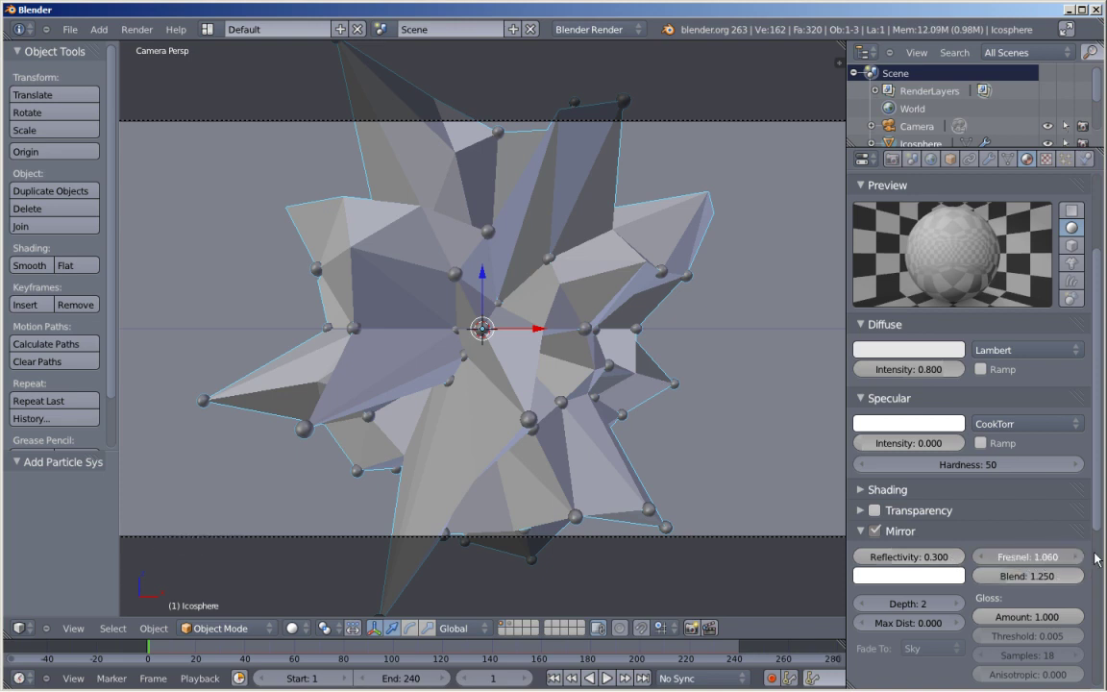
pyautogui.moveTo(1027, 565); pyautogui.dragTo(1044, 563)
# Add a new texture in the second slot of the icosphere's material and set its type to Blend
pyautogui.moveTo(1100, 444); pyautogui.dragTo(1103, 364)
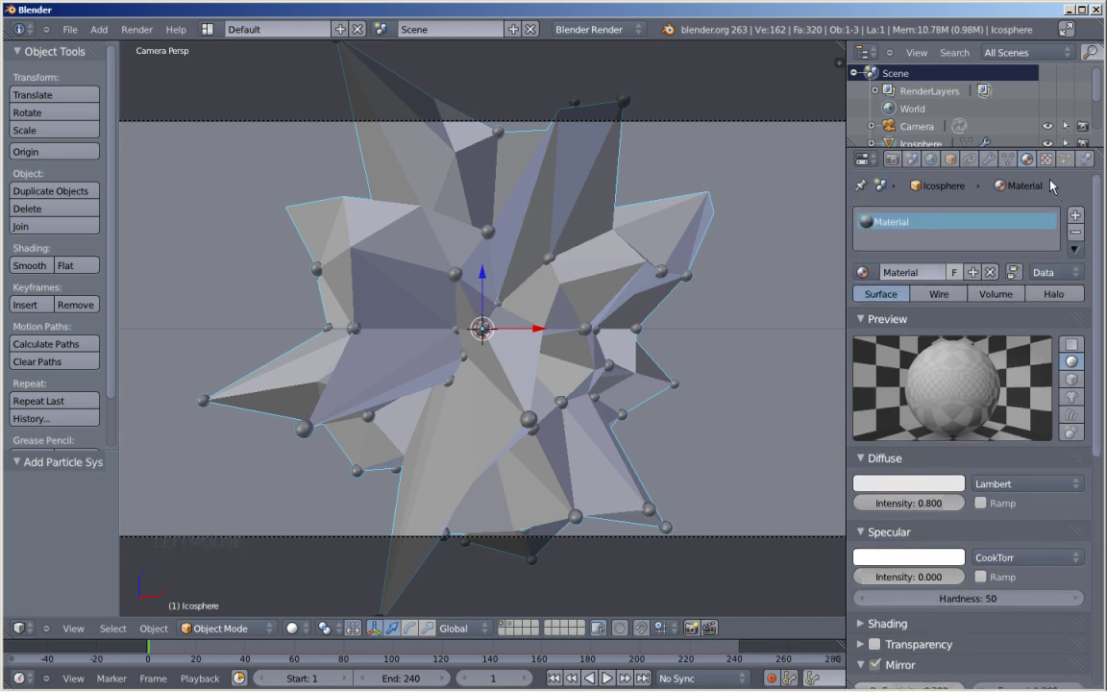
pyautogui.click(1046, 159)
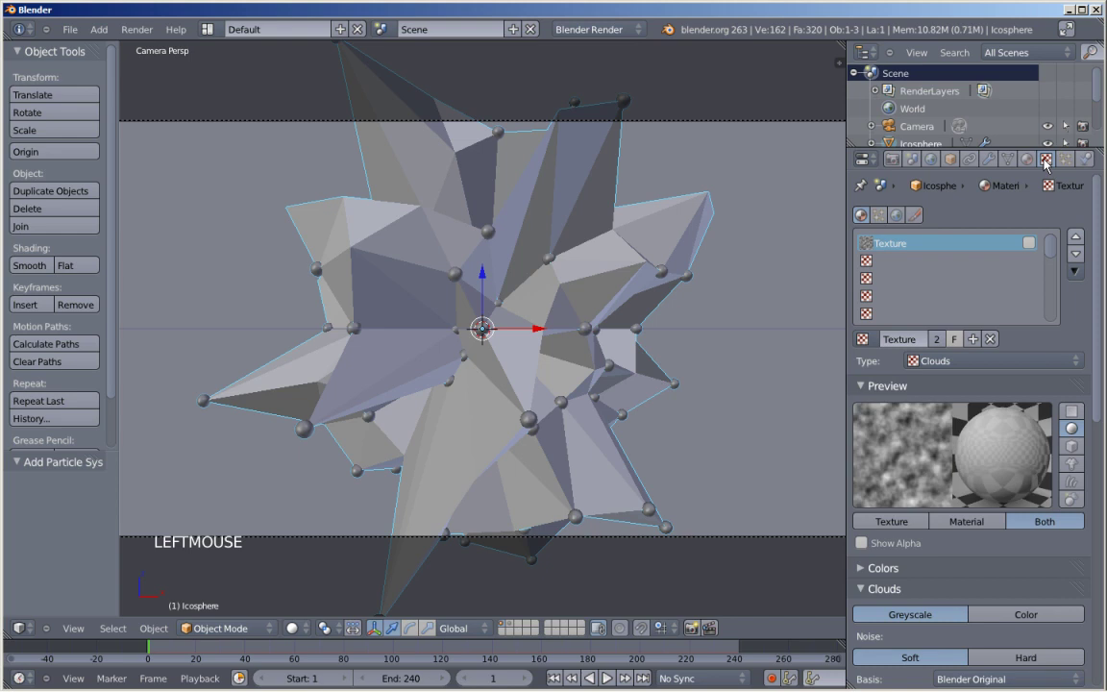
pyautogui.click(890, 261)
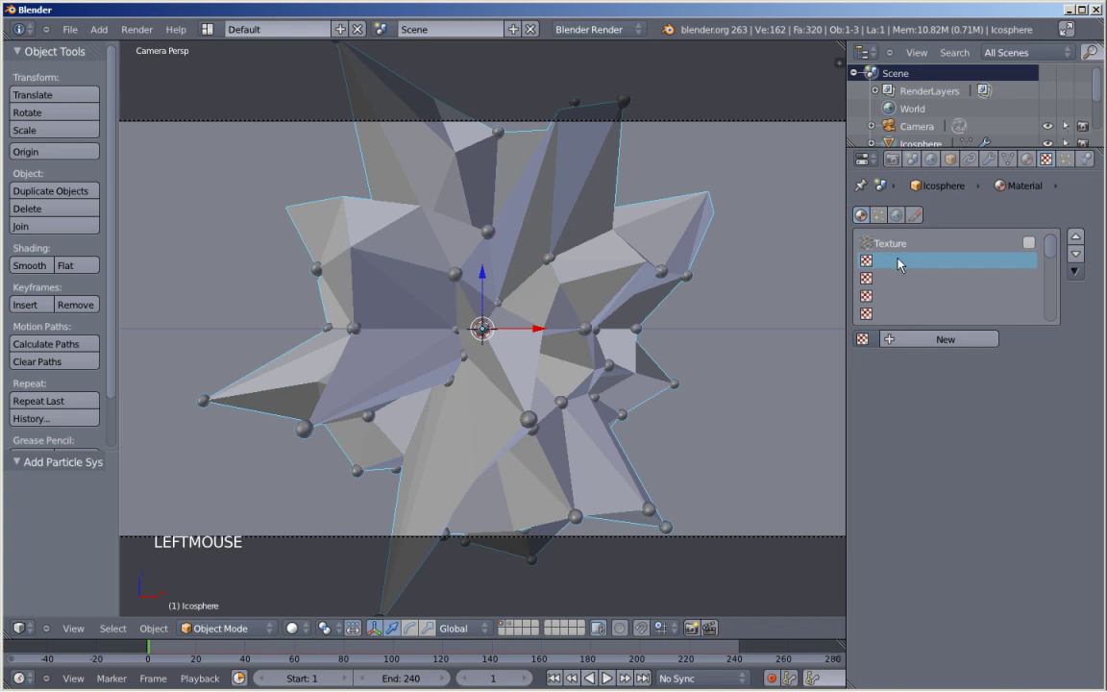
pyautogui.click(913, 341)
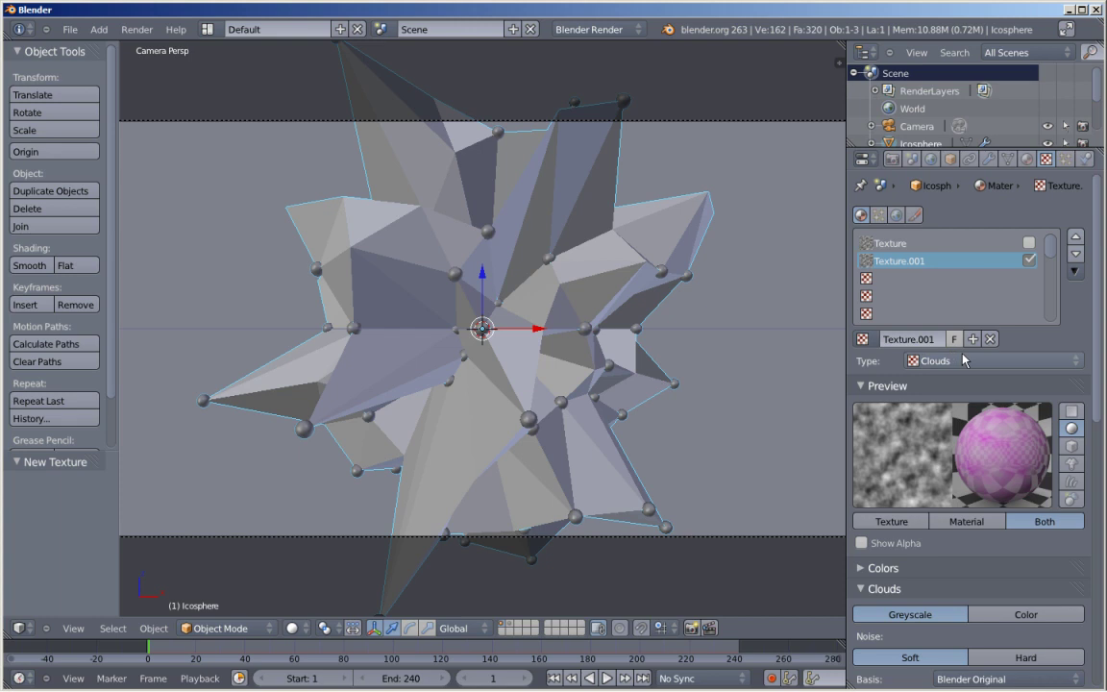
pyautogui.click(996, 366)
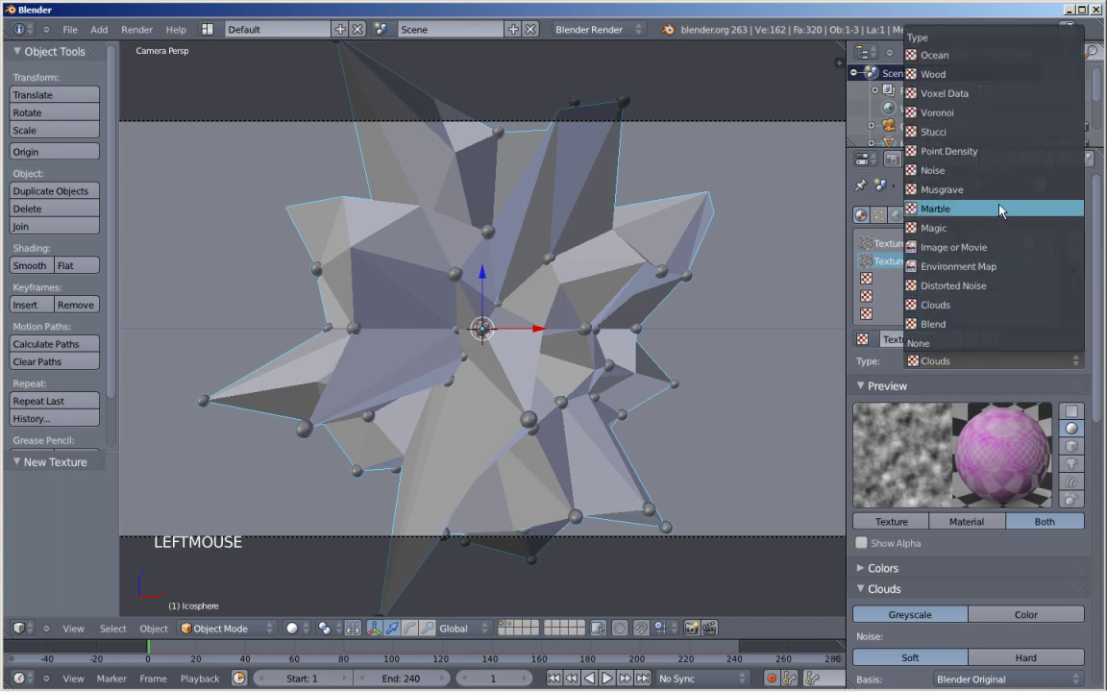
pyautogui.click(986, 325)
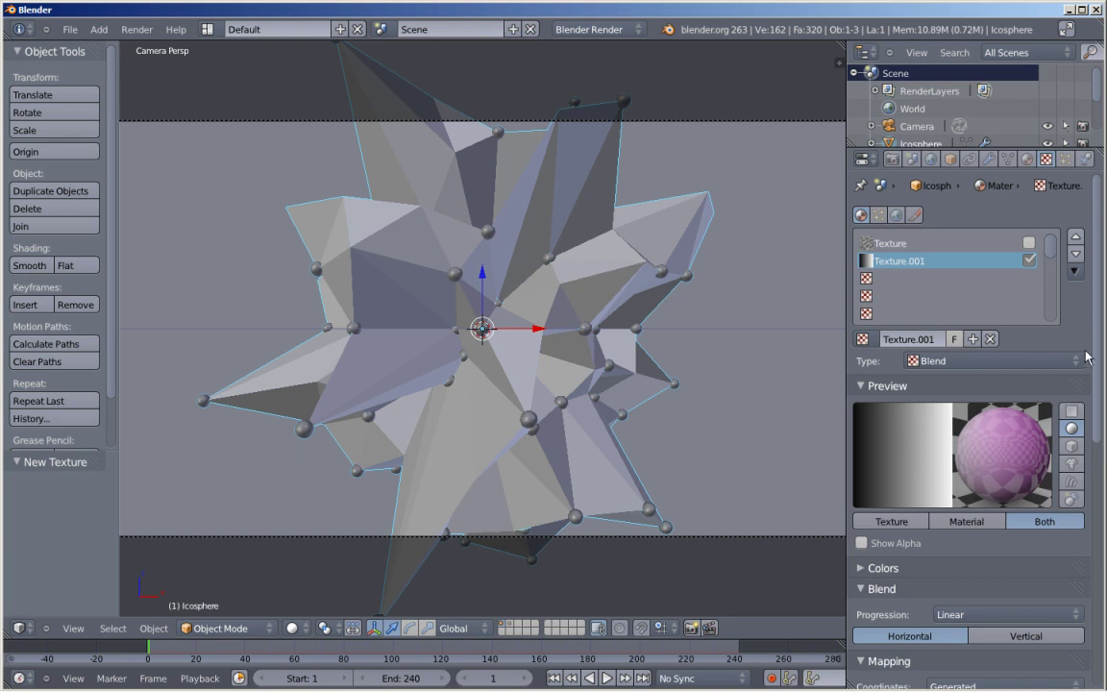
# Enable a colour ramp on the Blend texture and make its first colour stop fully opaque
pyautogui.moveTo(1099, 346); pyautogui.dragTo(1101, 394)
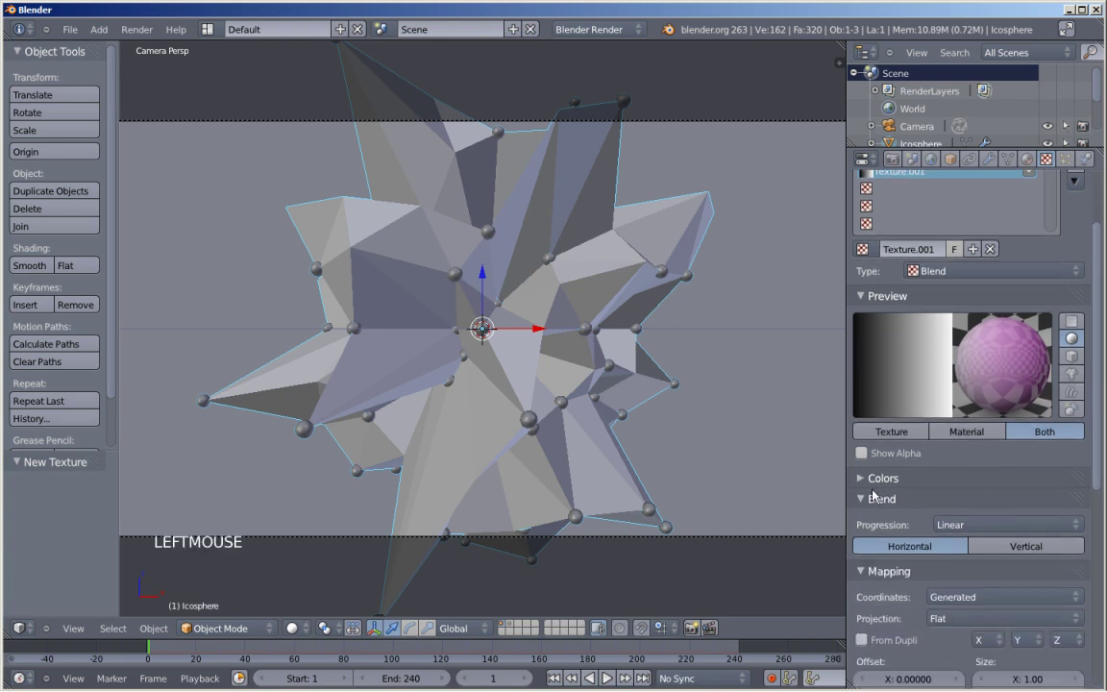
pyautogui.click(860, 480)
pyautogui.click(863, 505)
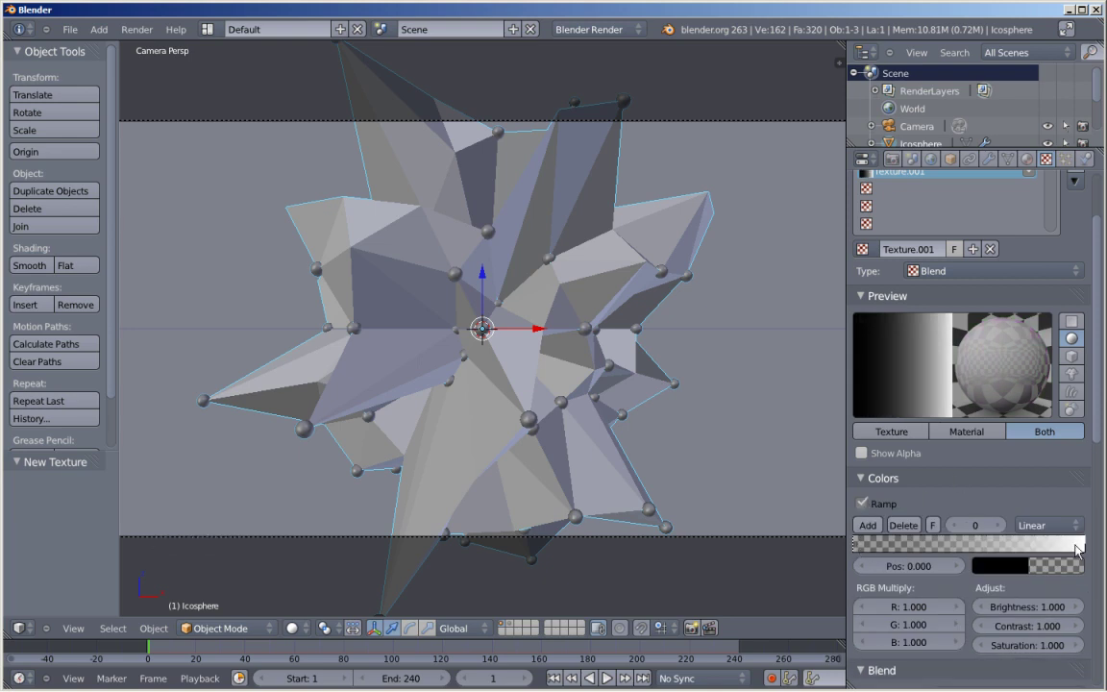
pyautogui.click(990, 570)
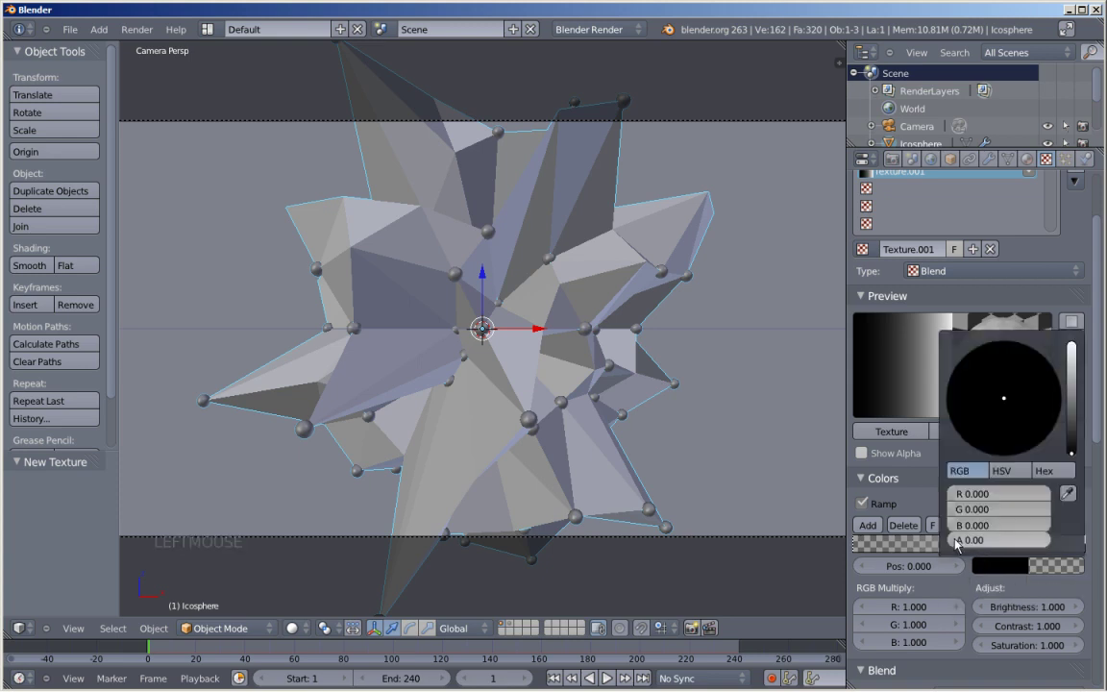
pyautogui.moveTo(958, 547); pyautogui.dragTo(1052, 548)
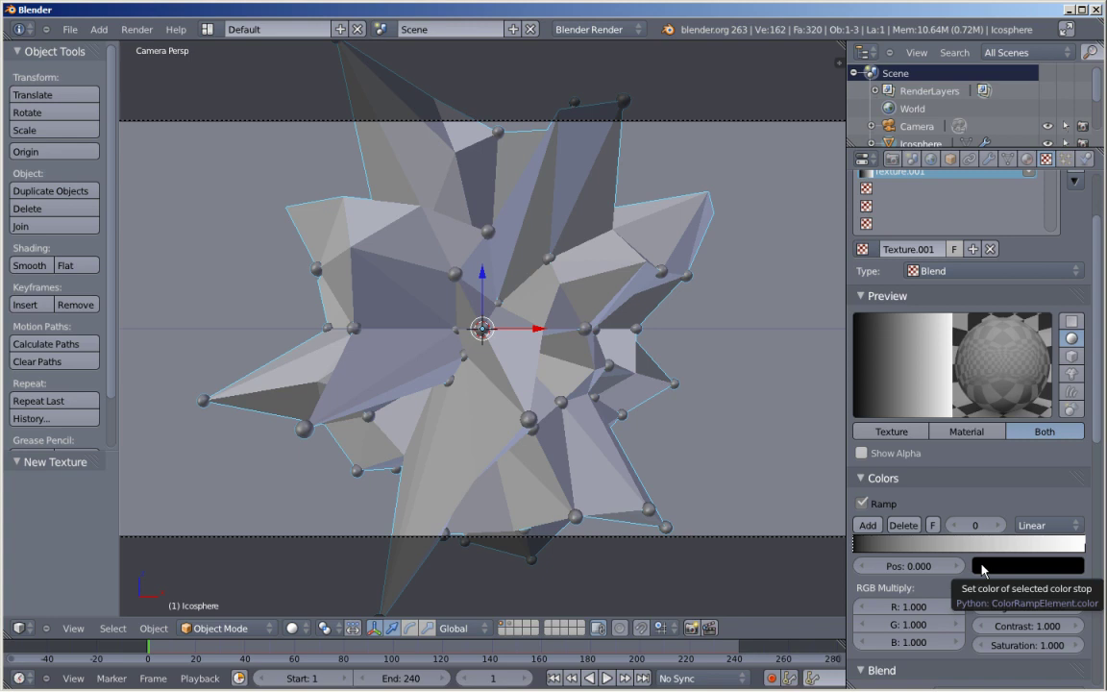
# Colour the ramp's first stop bright yellow-green and its last stop hot pink
pyautogui.click(983, 570)
pyautogui.moveTo(1071, 444); pyautogui.dragTo(1074, 348)
pyautogui.moveTo(1004, 402); pyautogui.dragTo(947, 393)
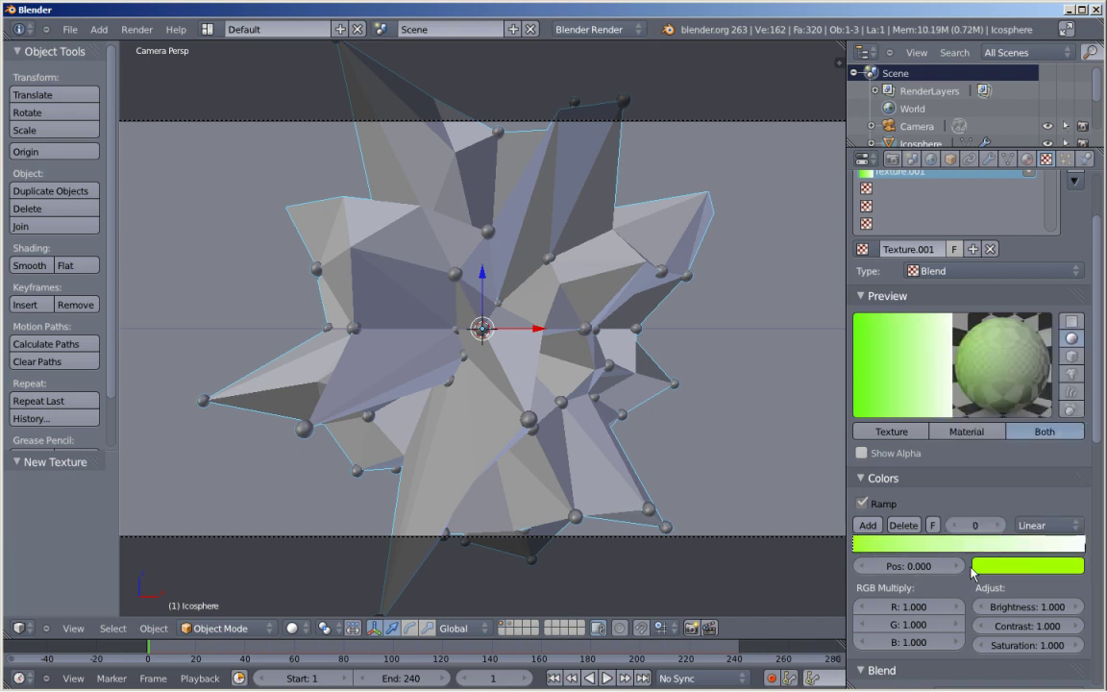
pyautogui.click(1065, 550)
pyautogui.click(1028, 565)
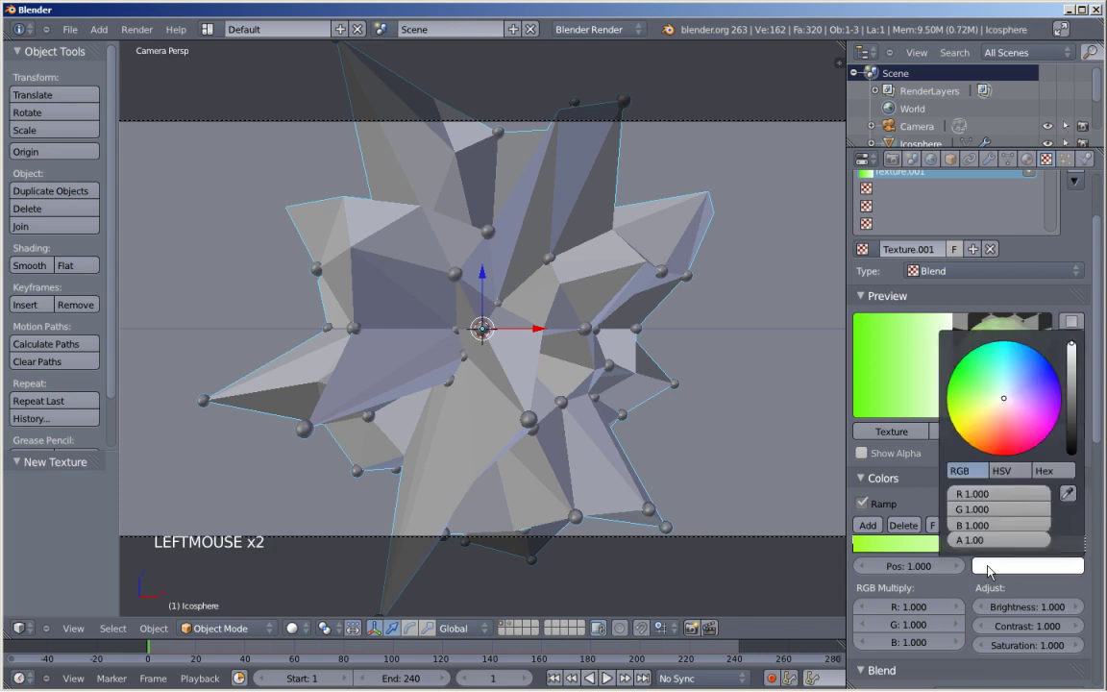
pyautogui.click(1028, 452)
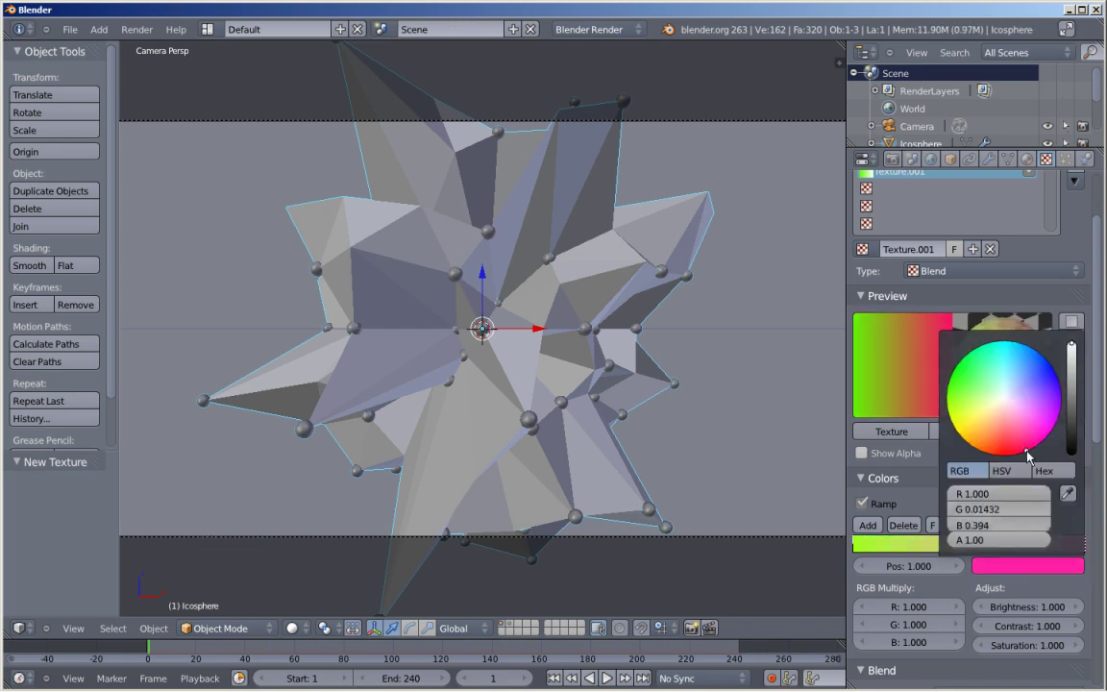
pyautogui.moveTo(1028, 452); pyautogui.dragTo(1032, 458)
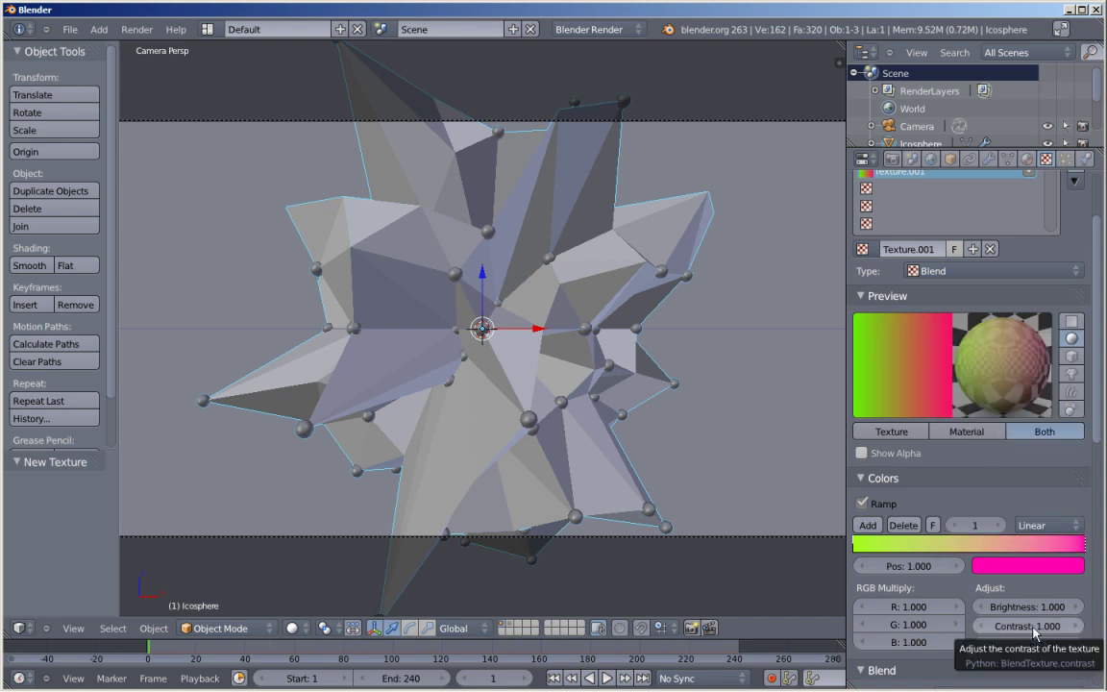
# Switch the Blend texture's gradient direction to Vertical
pyautogui.scroll(-2, 1040, 574)
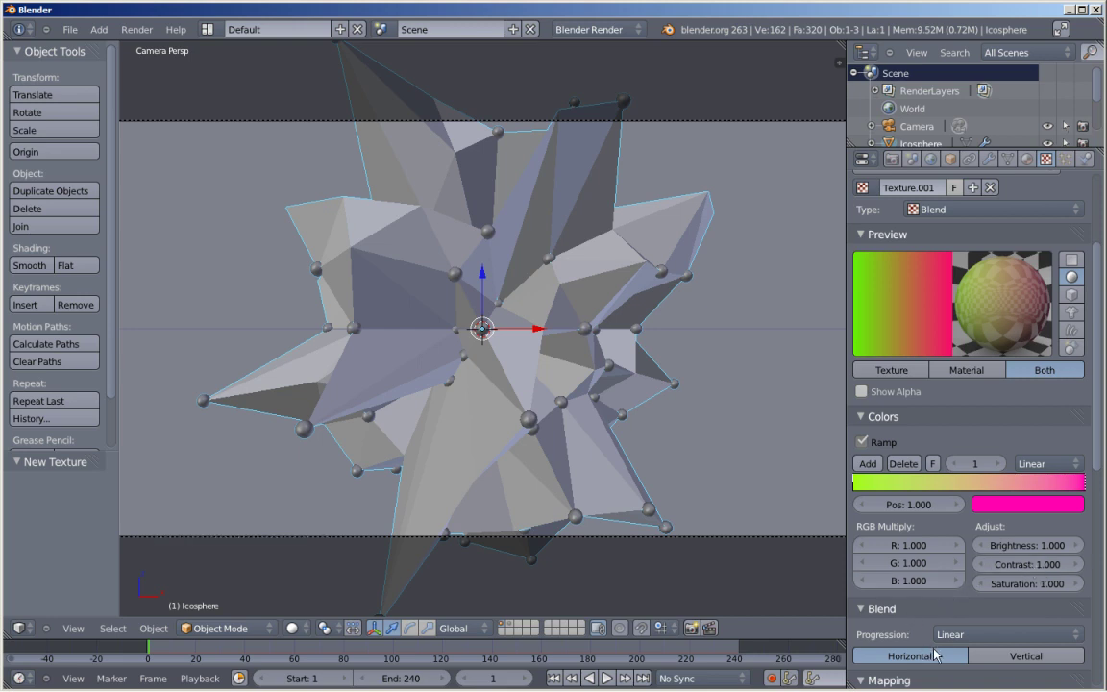
pyautogui.click(1021, 657)
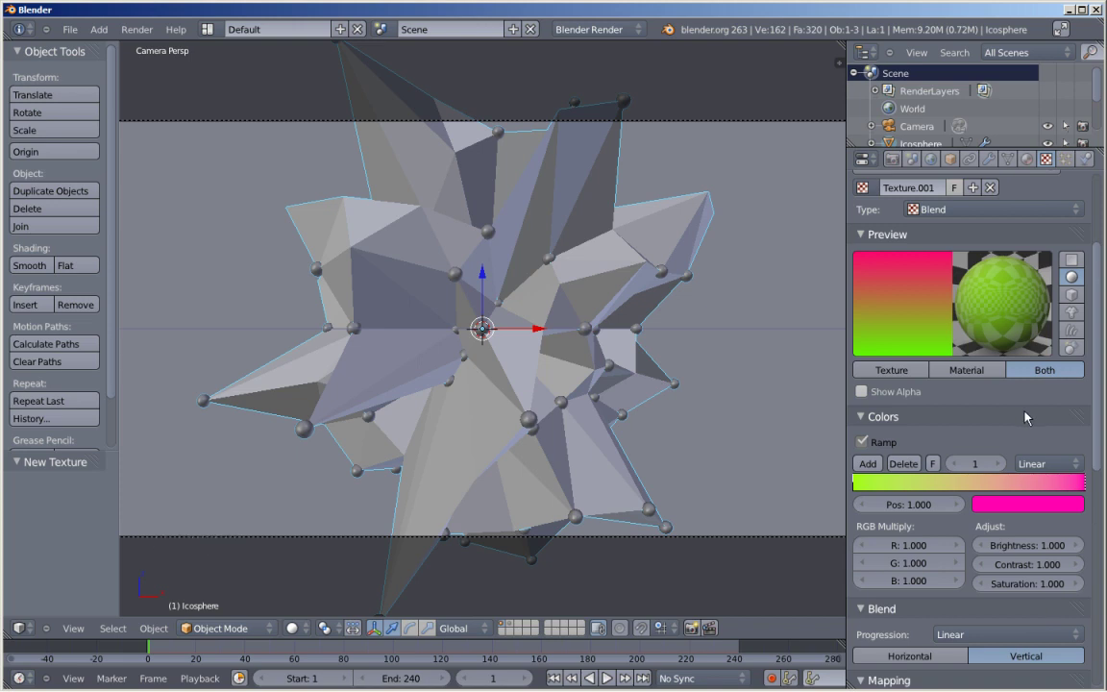
pyautogui.moveTo(1102, 432); pyautogui.dragTo(1102, 336)
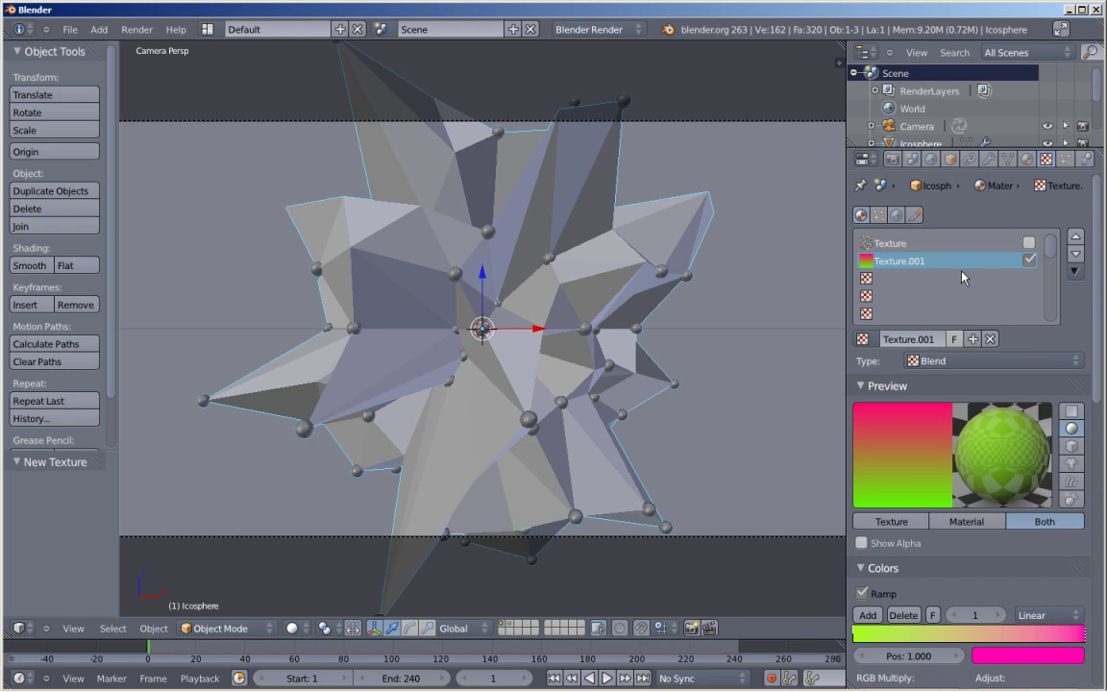
# Set the render's anti-aliasing to 11 samples and enable the Edge option in the post-processing settings
pyautogui.click(892, 161)
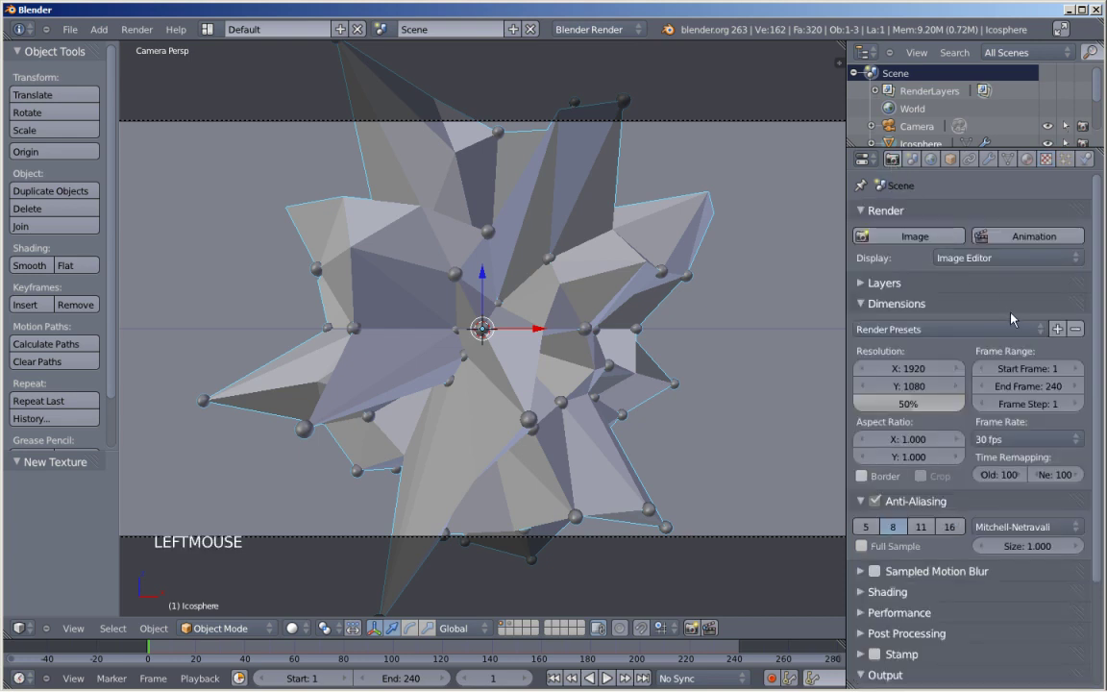
pyautogui.click(920, 527)
pyautogui.click(1100, 445)
pyautogui.moveTo(1099, 445); pyautogui.dragTo(1094, 519)
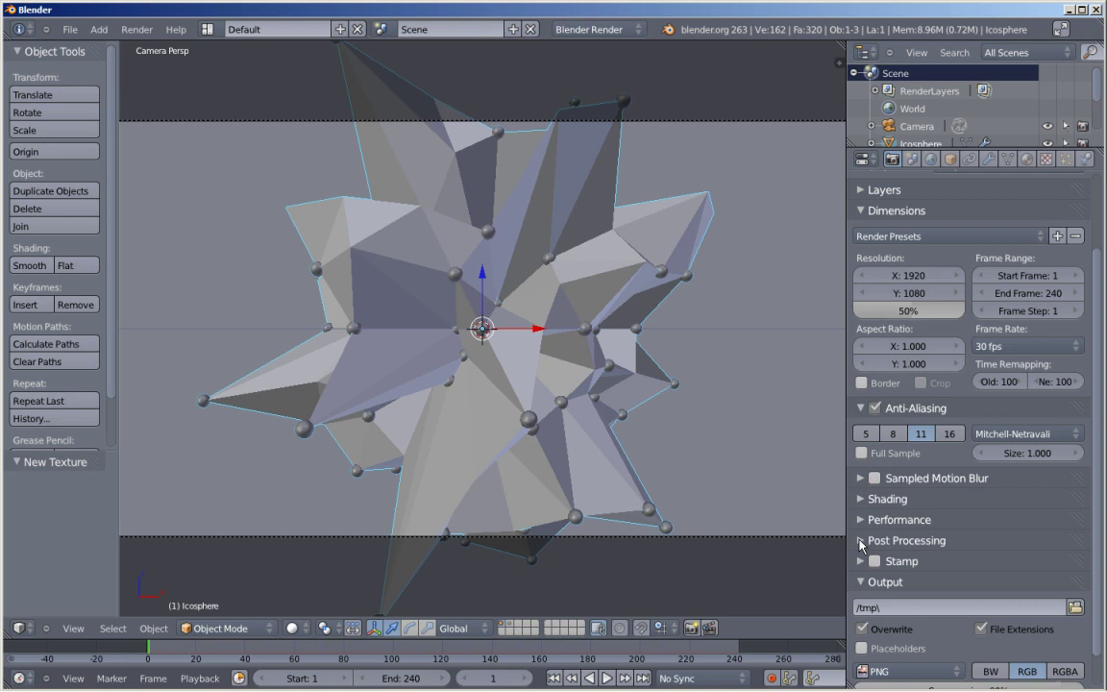
pyautogui.click(862, 543)
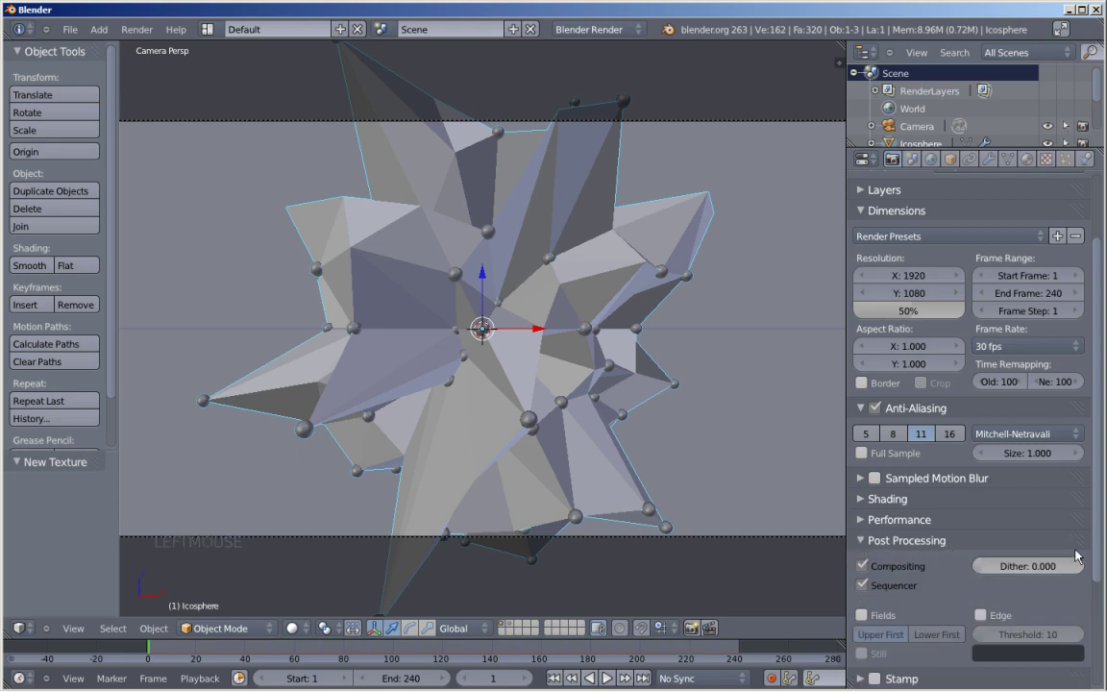
pyautogui.scroll(-1, 1068, 568)
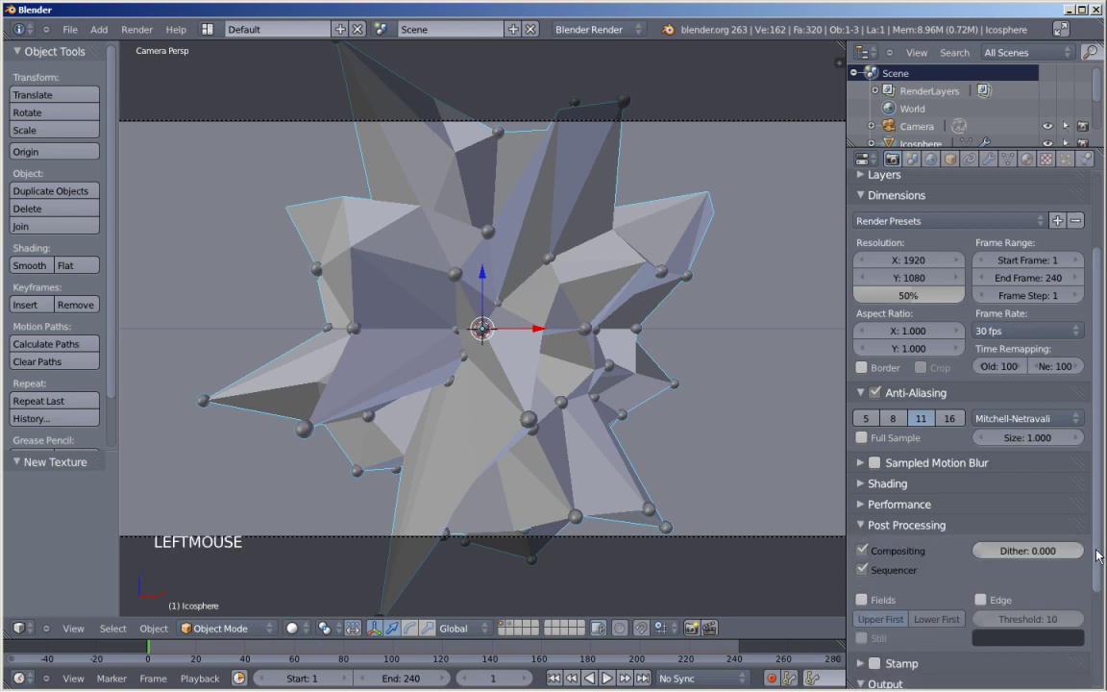
pyautogui.click(981, 591)
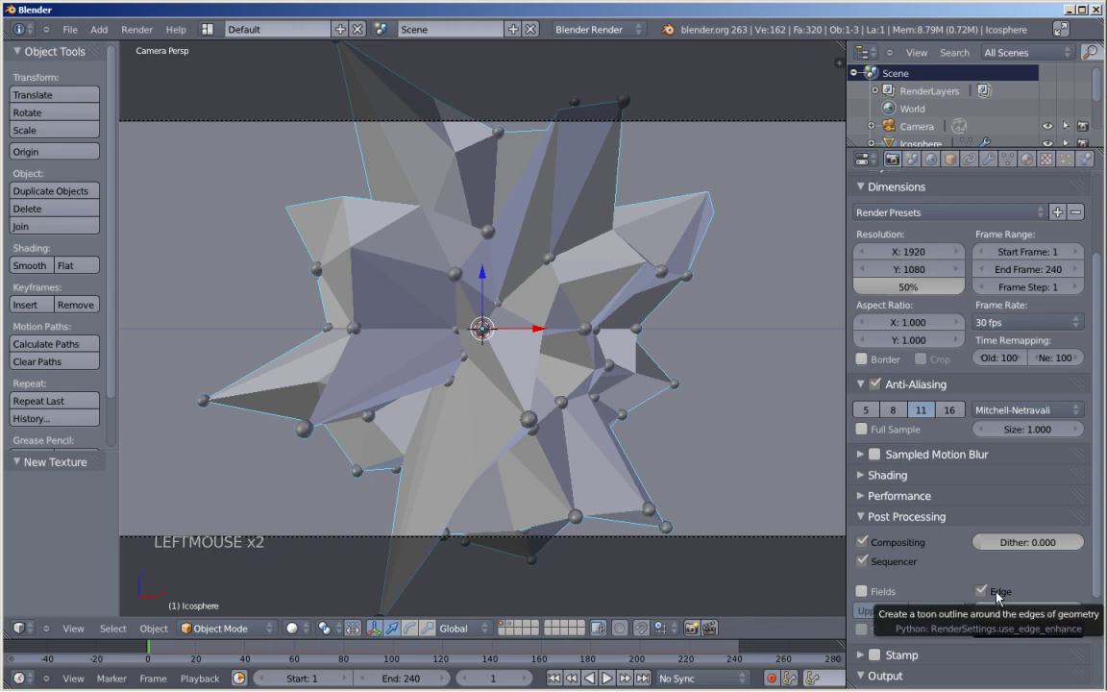
# Set the toon Edge threshold to 30 in the render's post-processing settings
pyautogui.click(1039, 610)
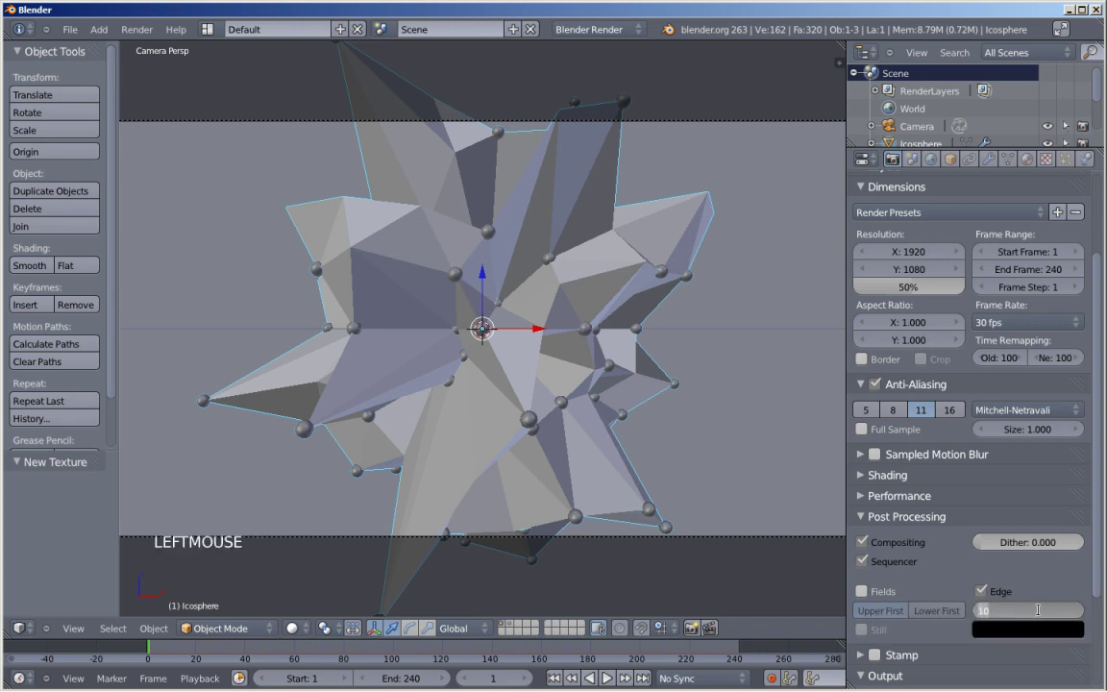
pyautogui.write('30')
pyautogui.press('Return')
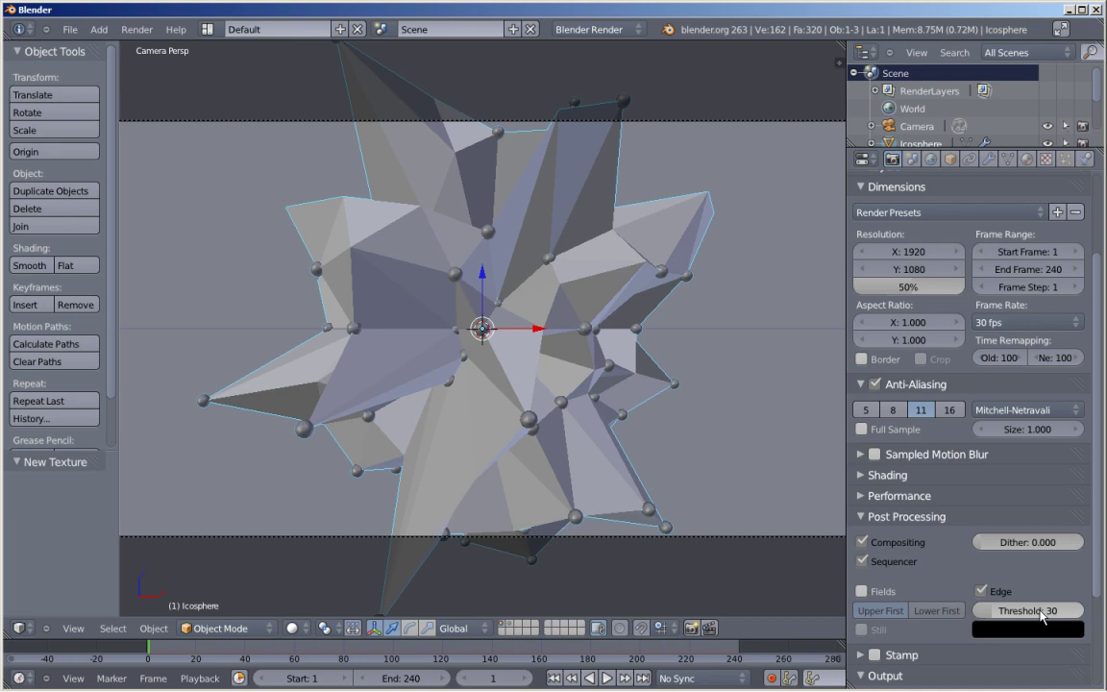
pyautogui.moveTo(1098, 450); pyautogui.dragTo(1073, 341)
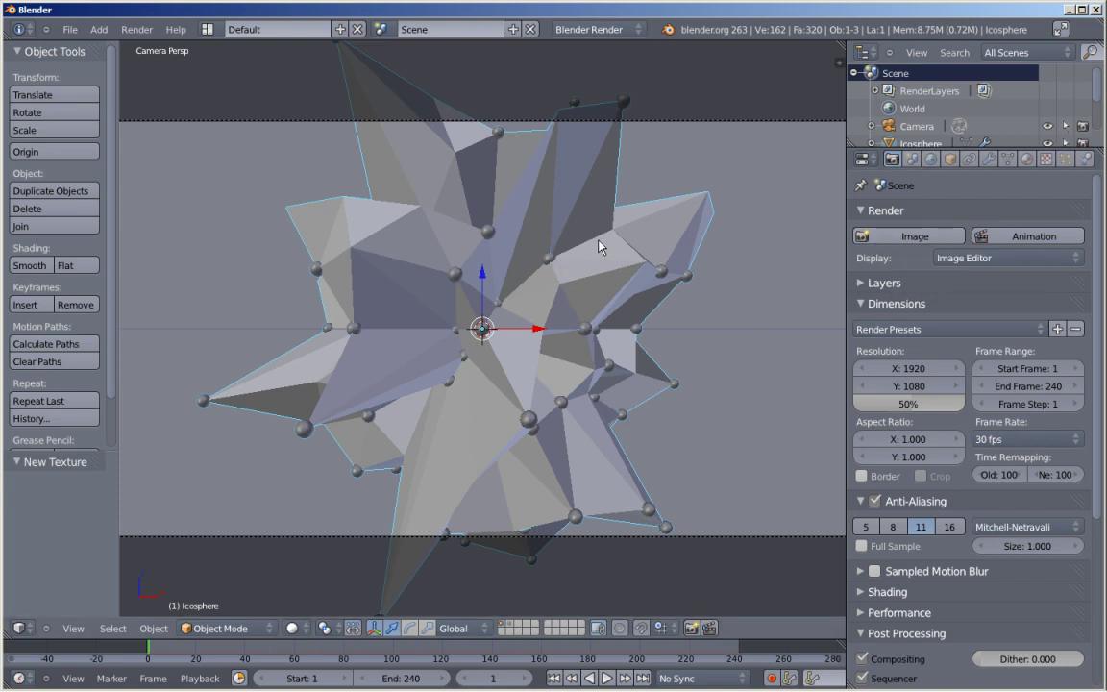
# In the top view, move the lamp -2 units in X and -5 units in Y so it sits beside the camera
pyautogui.press('KP_7')
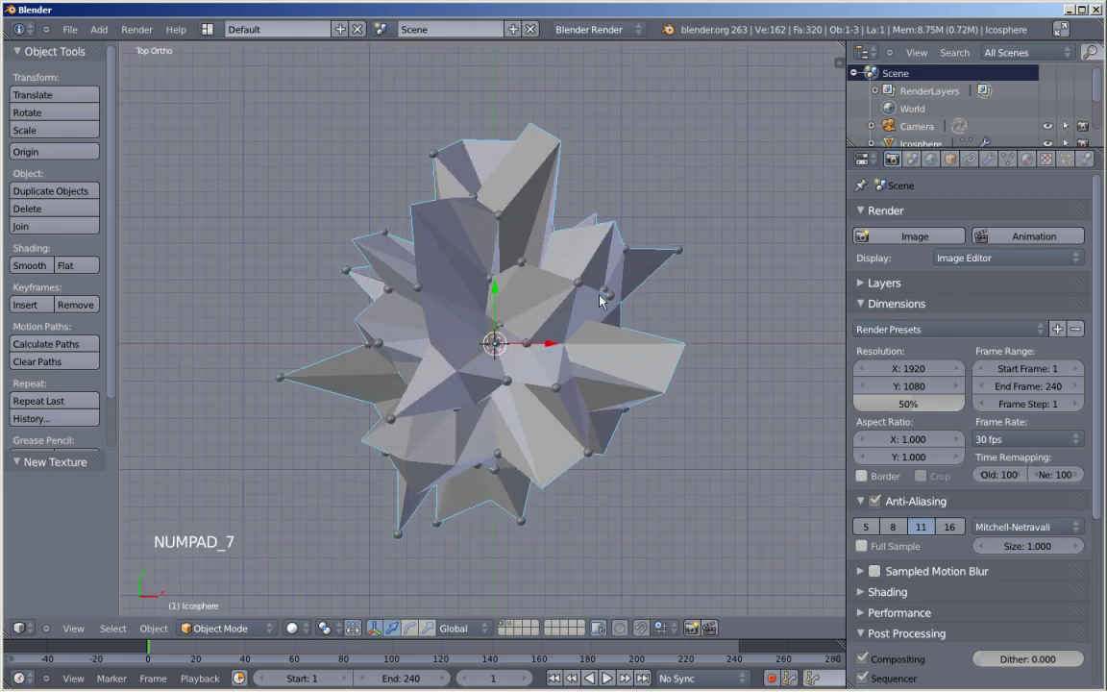
pyautogui.scroll(-3, 599, 301)
pyautogui.scroll(-2, 600, 301)
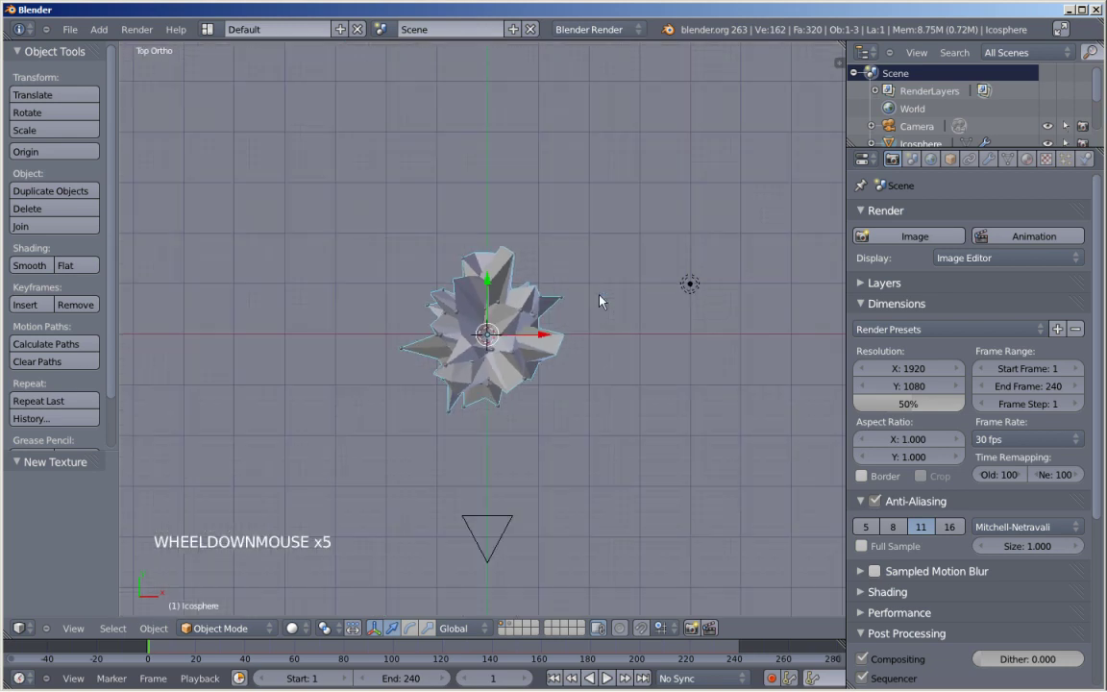
pyautogui.rightClick(691, 285)
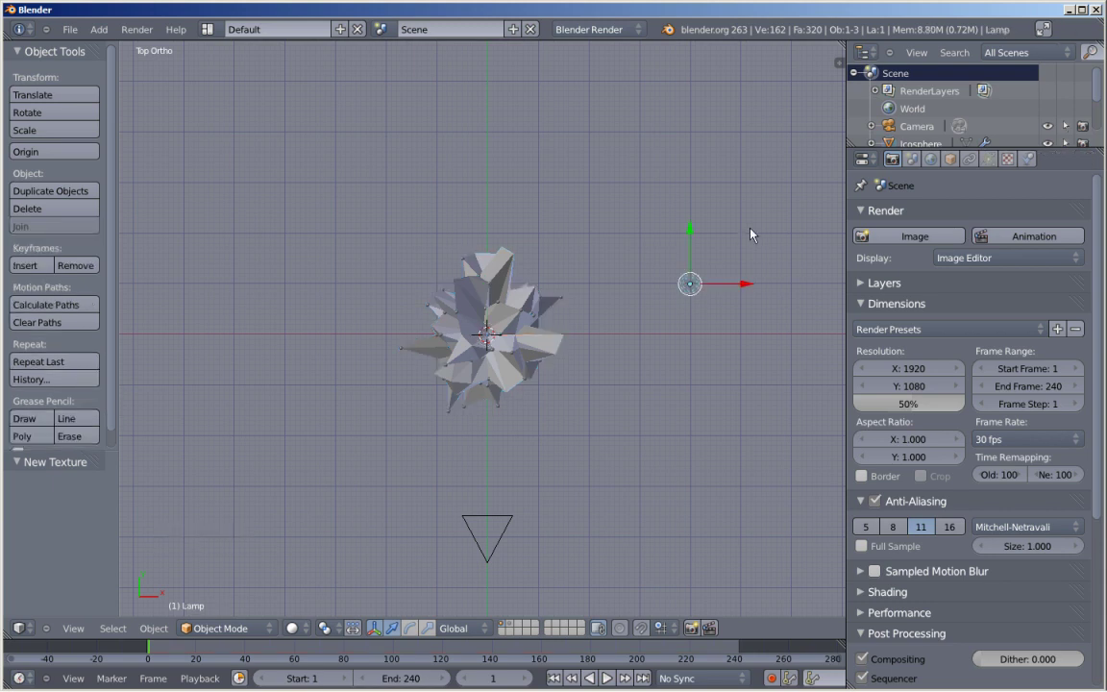
pyautogui.press('g')
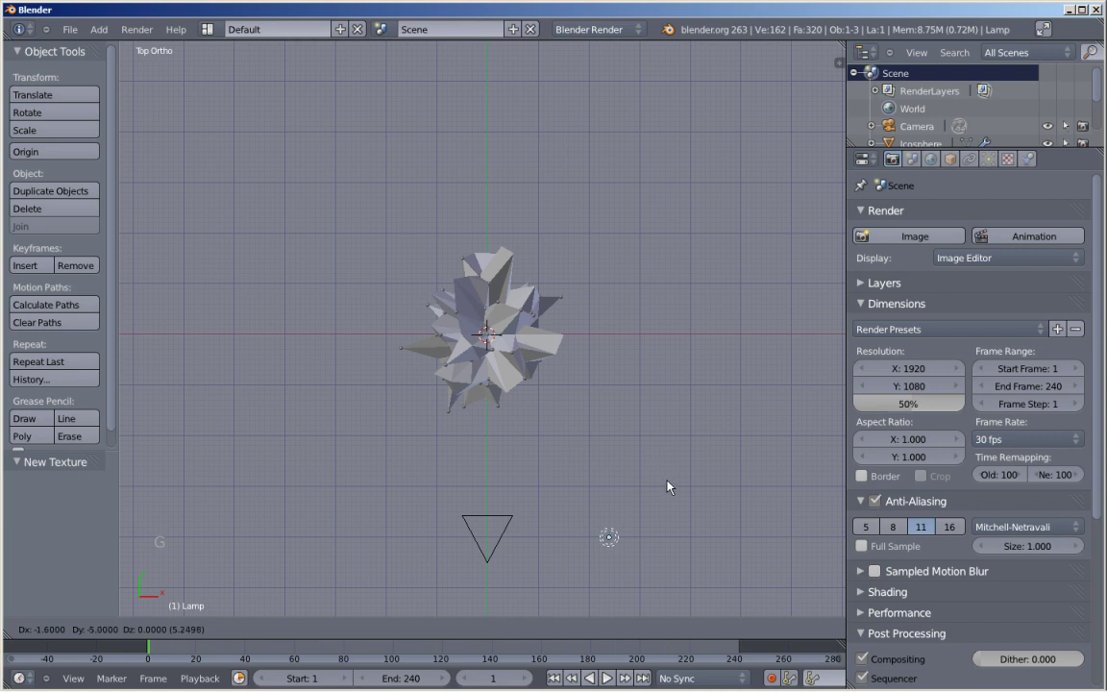
pyautogui.keyDown('ctrl'); pyautogui.click(650, 489); pyautogui.keyUp('ctrl')
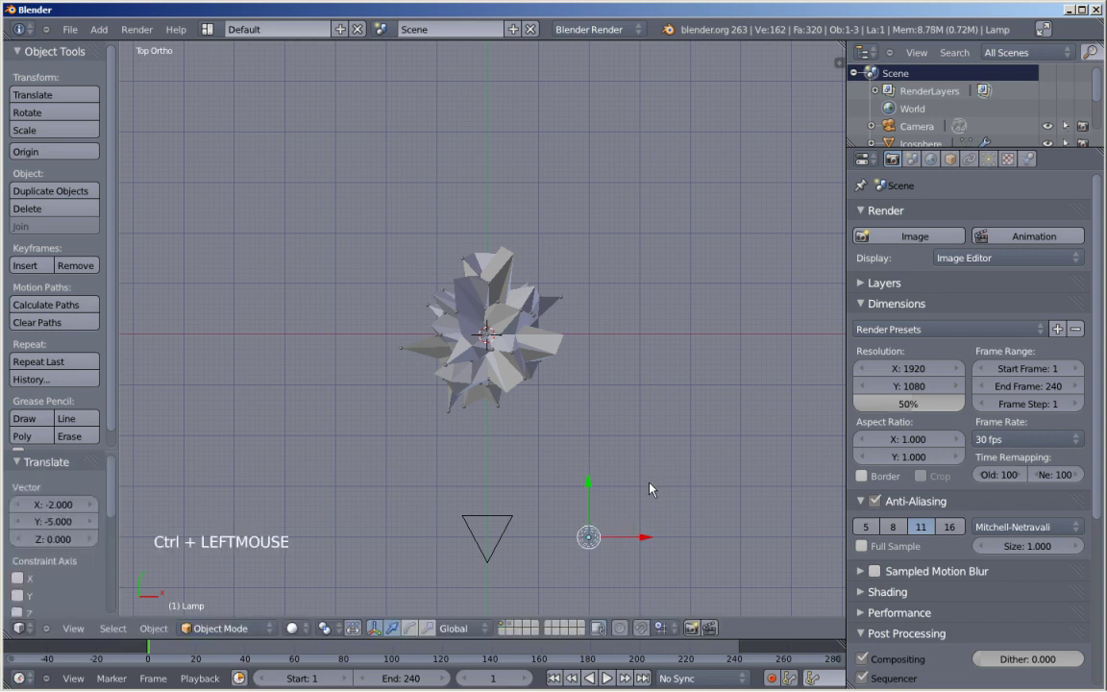
# Lower the lamp 4 units along the Z axis in the front view and return to the camera view
pyautogui.press('KP_1')
pyautogui.scroll(-3, 653, 462)
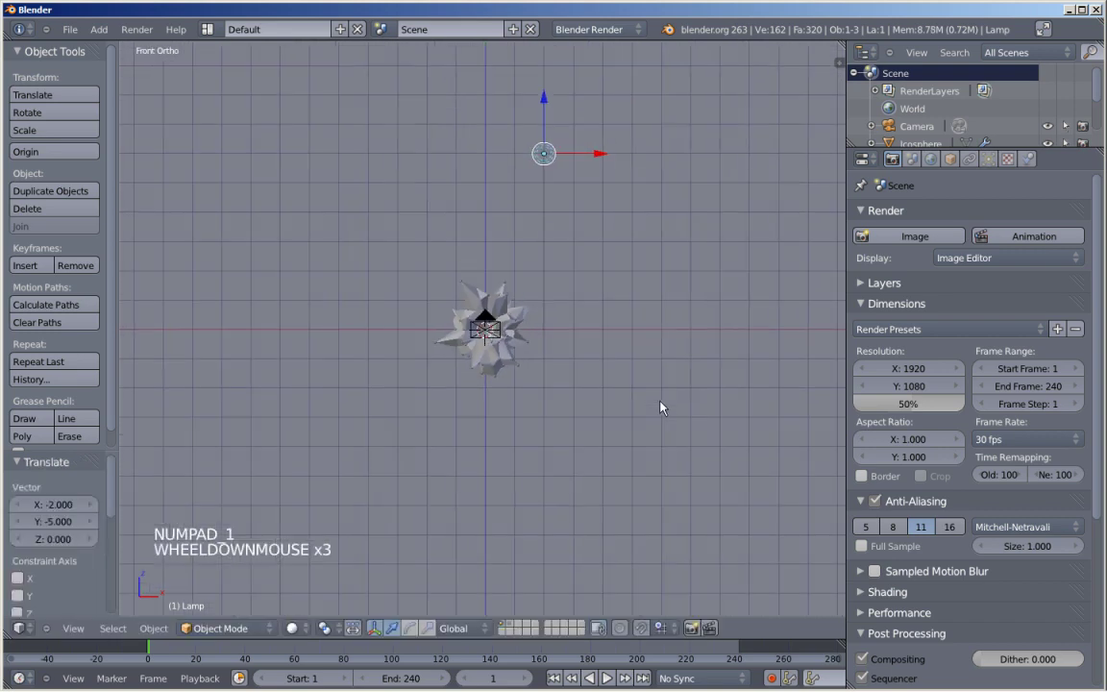
pyautogui.press('g')
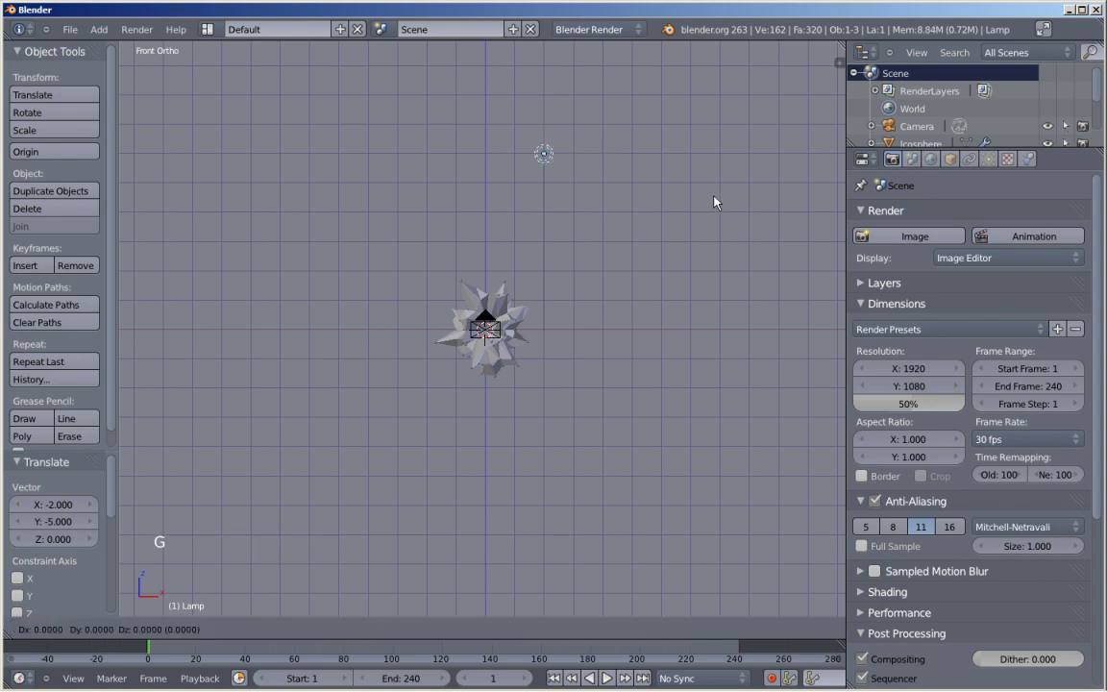
pyautogui.press('z')
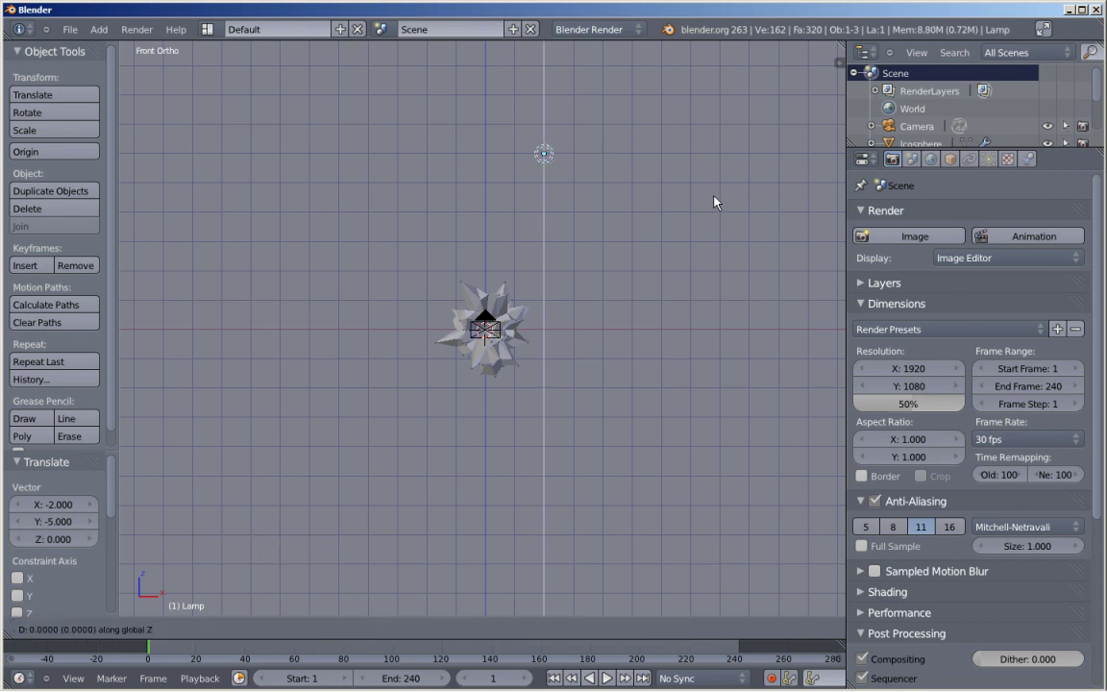
pyautogui.keyDown('ctrl'); pyautogui.click(724, 315); pyautogui.keyUp('ctrl')
pyautogui.moveTo(724, 315); pyautogui.dragTo(610, 343, button='middle')
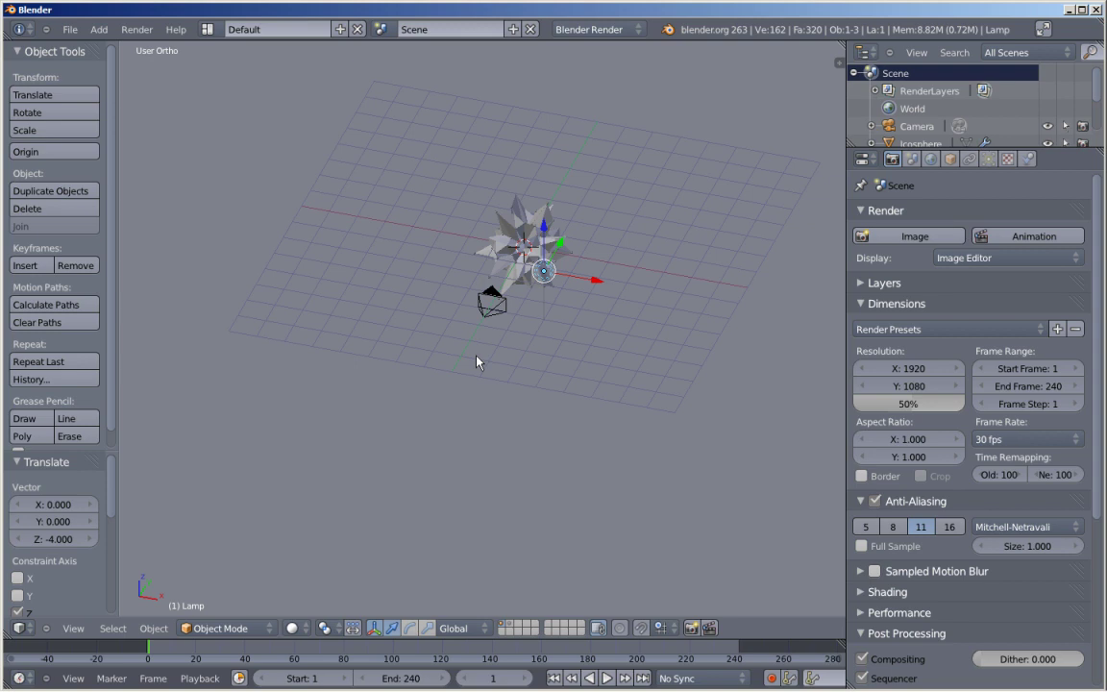
pyautogui.press('KP_0')
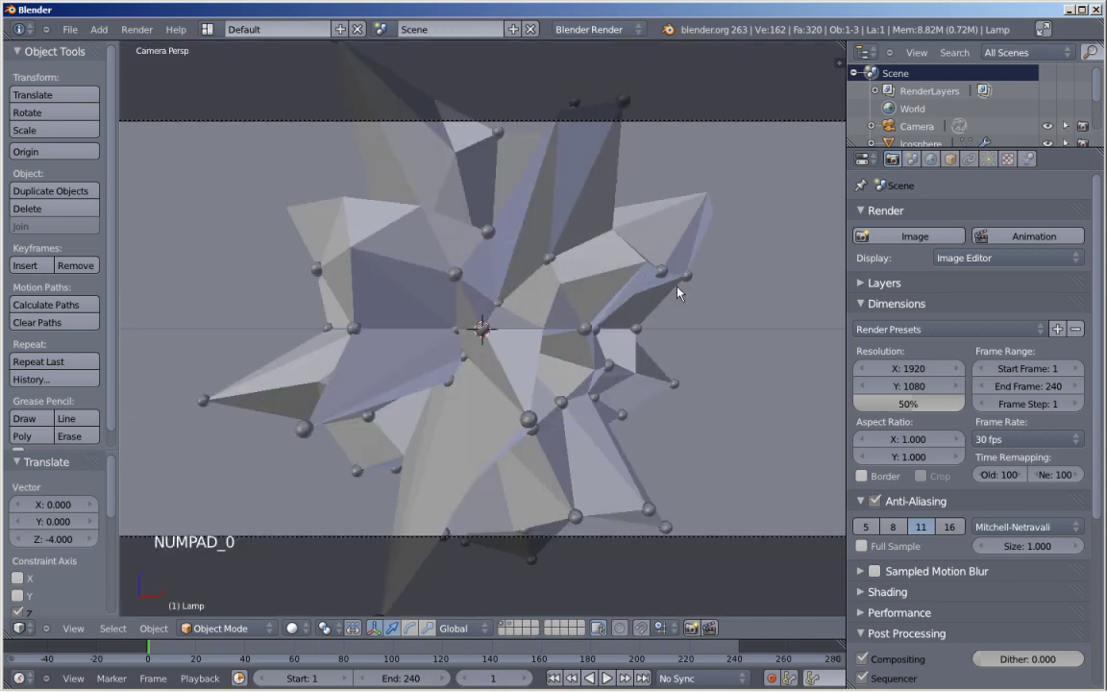
# Enable Paper Sky and Blend Sky for the world background and keep its zenith colour a very dark grey
pyautogui.click(931, 159)
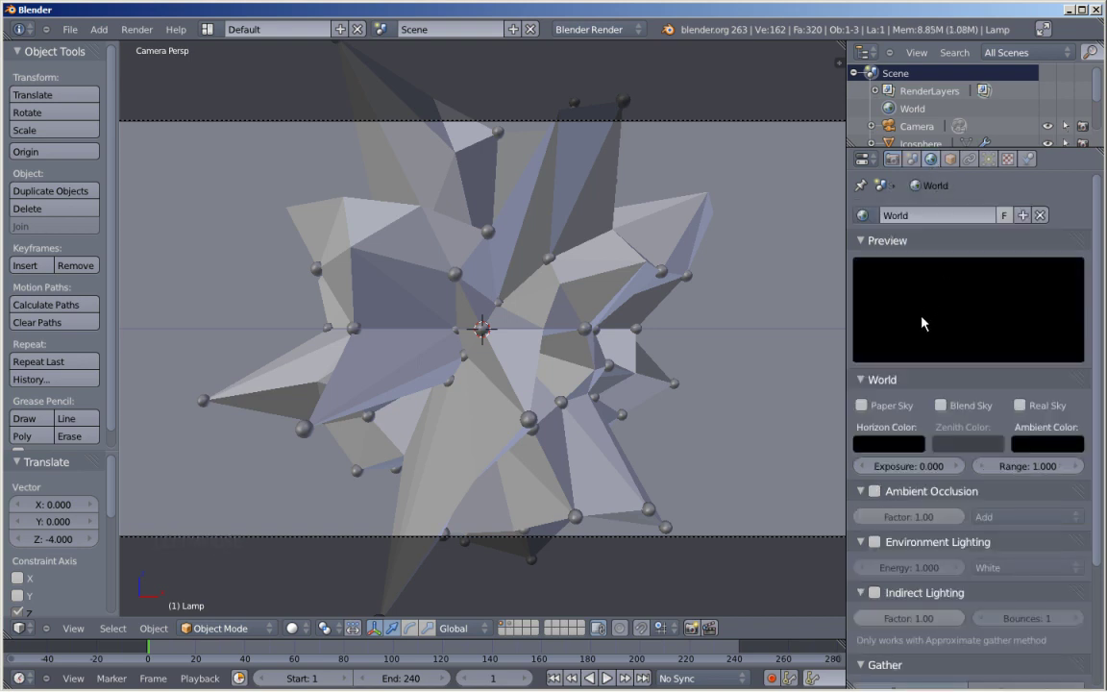
pyautogui.click(865, 404)
pyautogui.click(941, 405)
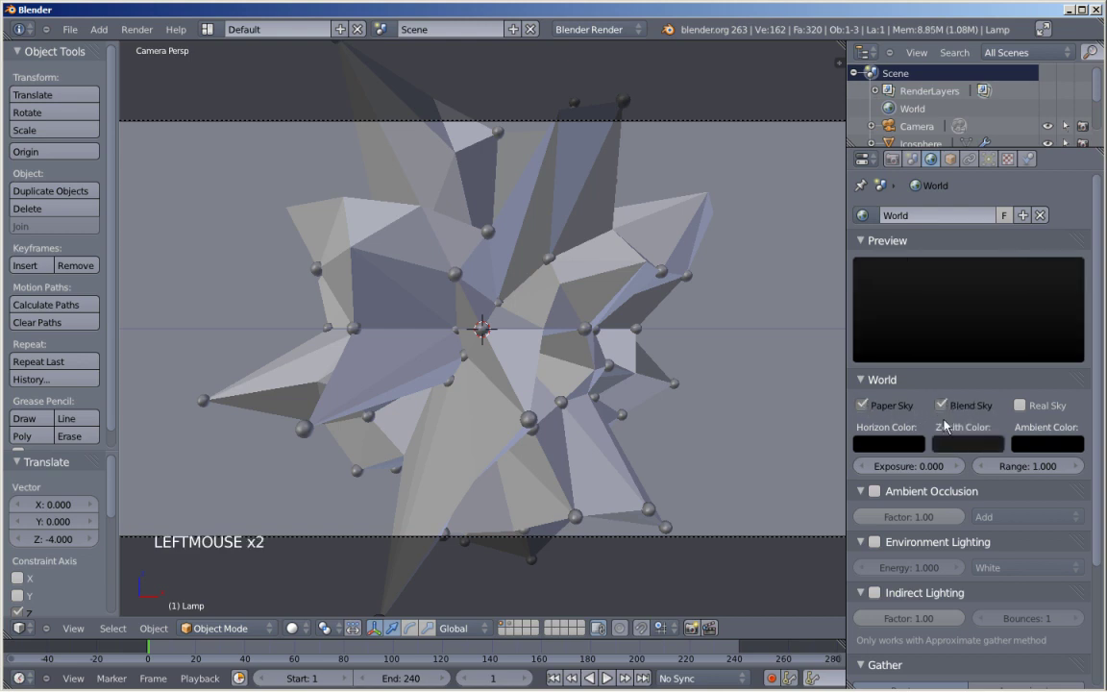
pyautogui.click(957, 443)
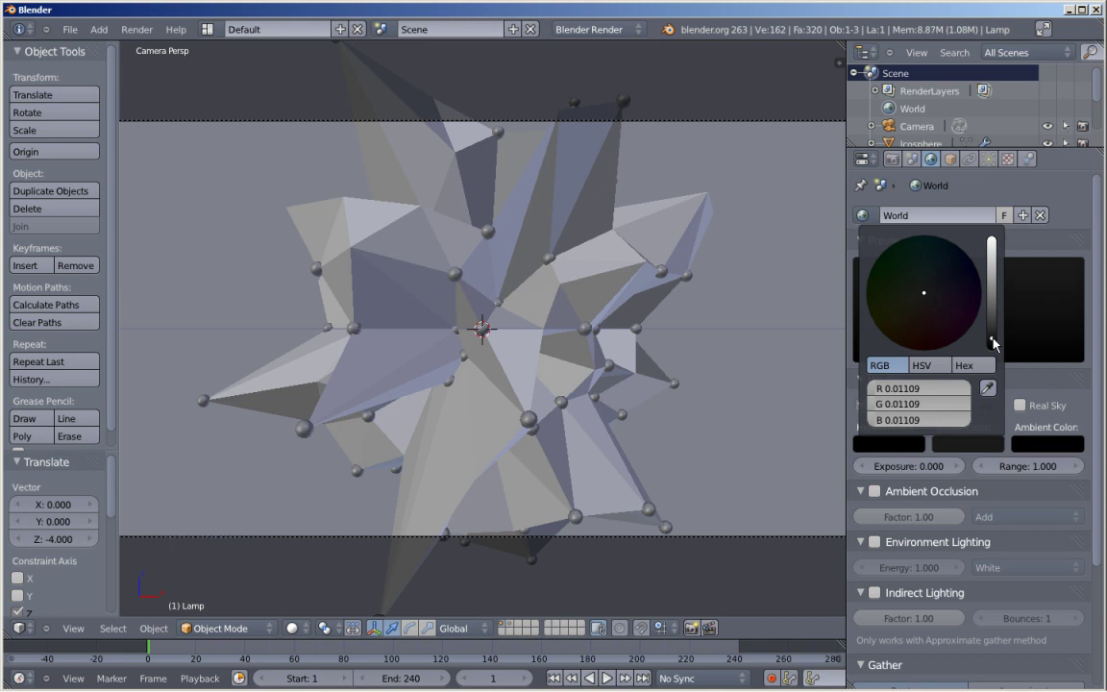
pyautogui.moveTo(995, 344); pyautogui.dragTo(993, 344)
# Enable the world's Environment Lighting and set its gather method to Approximate with Pixel Cache on
pyautogui.moveTo(1099, 426); pyautogui.dragTo(1096, 442)
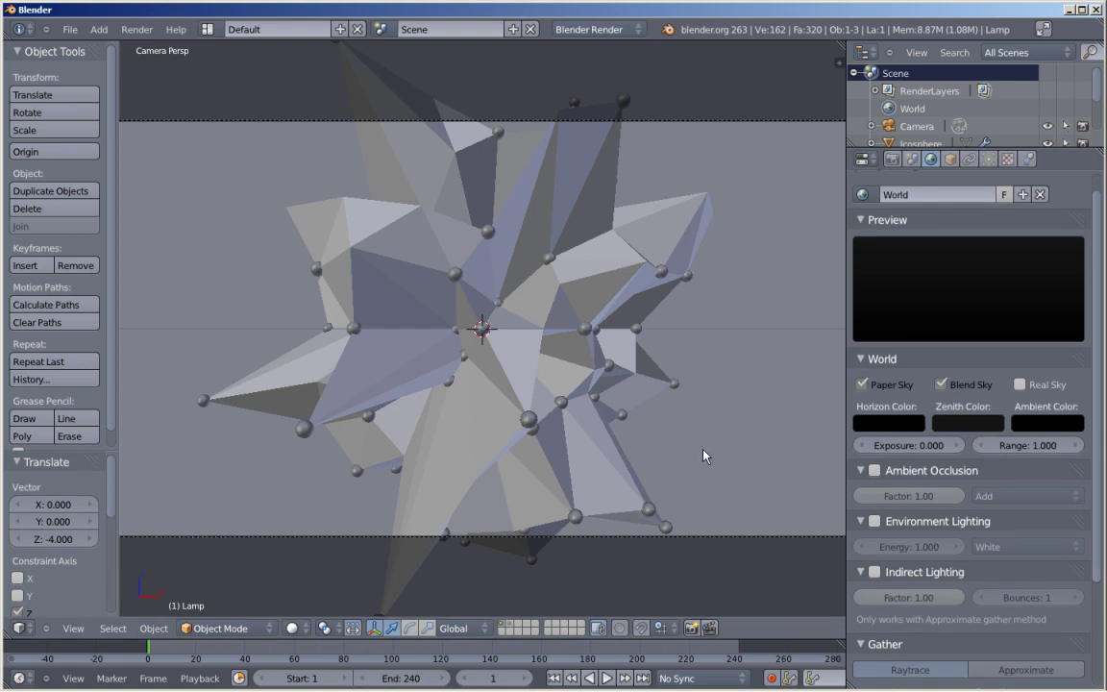
pyautogui.click(875, 522)
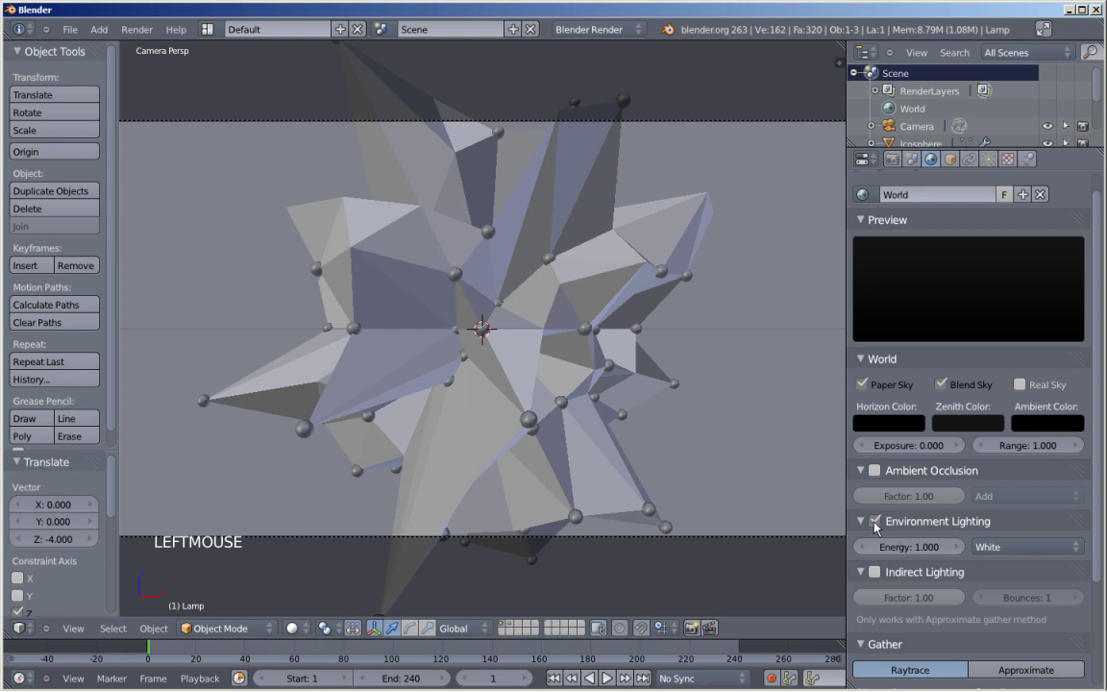
pyautogui.moveTo(1097, 524); pyautogui.dragTo(1098, 599)
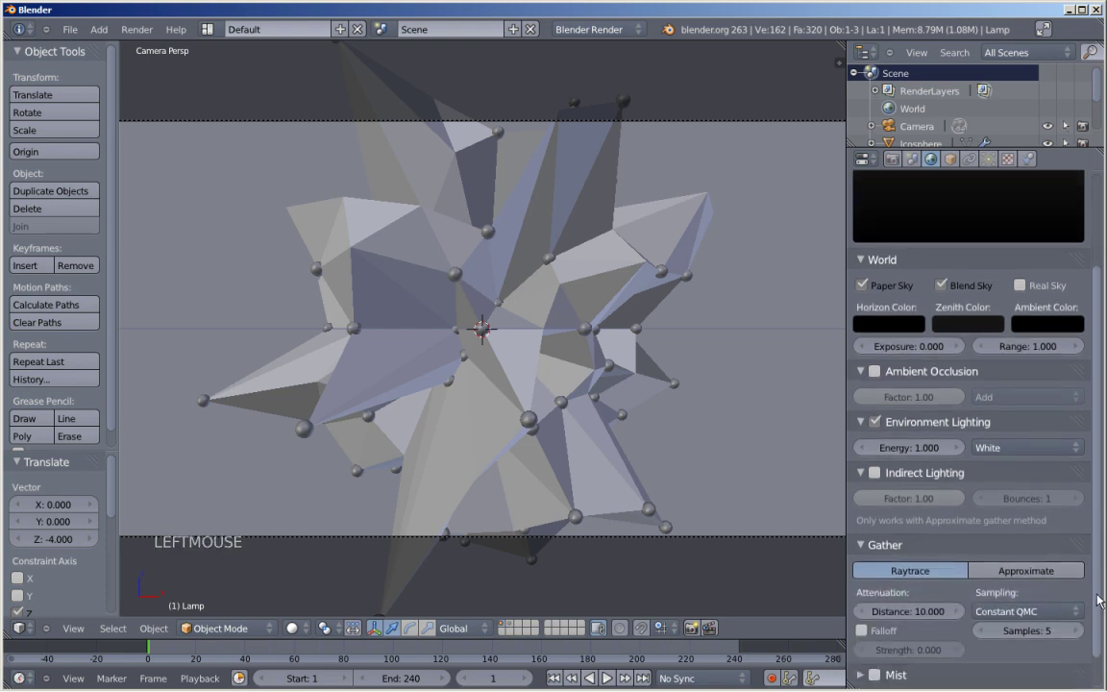
pyautogui.click(1011, 574)
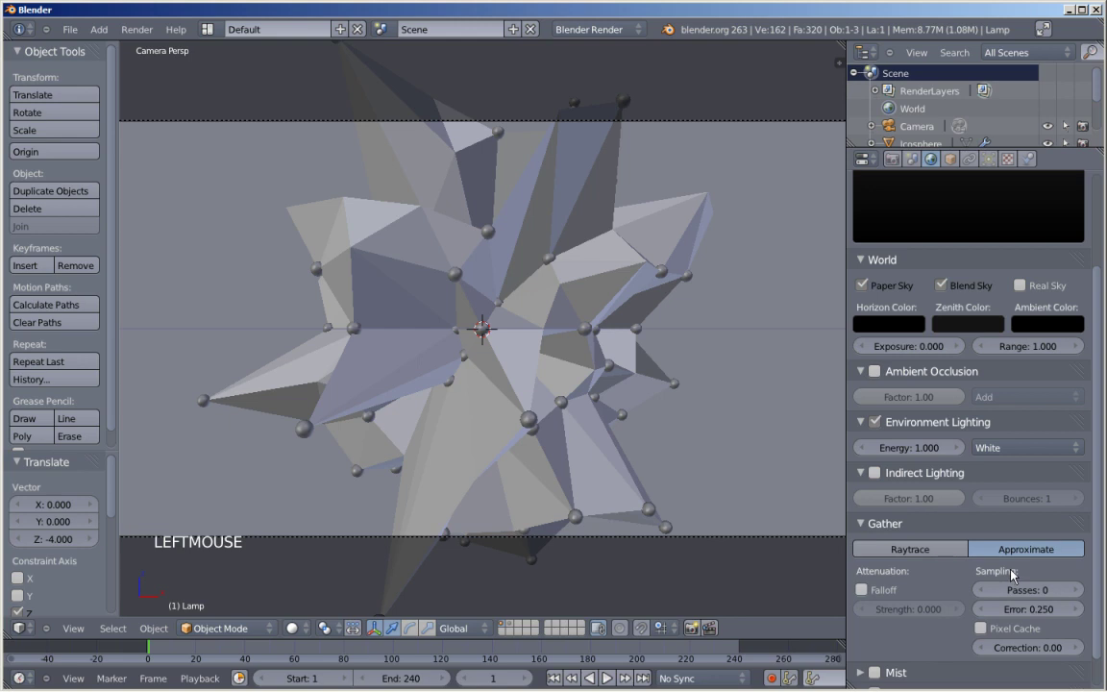
pyautogui.click(982, 630)
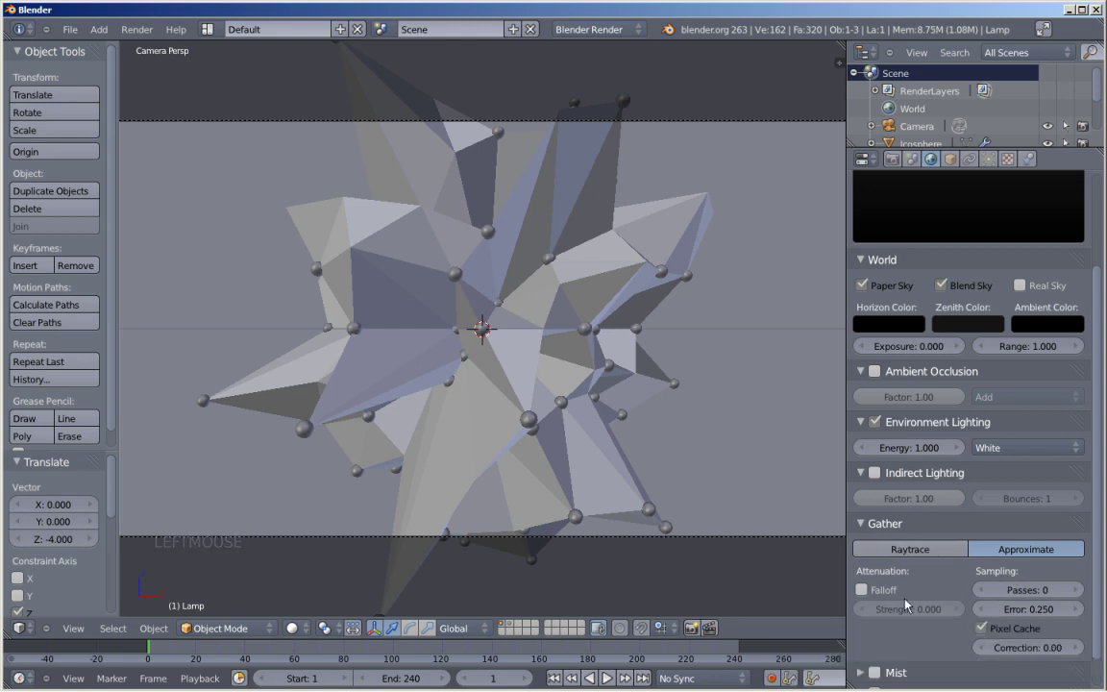
# Enable the gather attenuation Falloff with a strength of 3
pyautogui.click(863, 590)
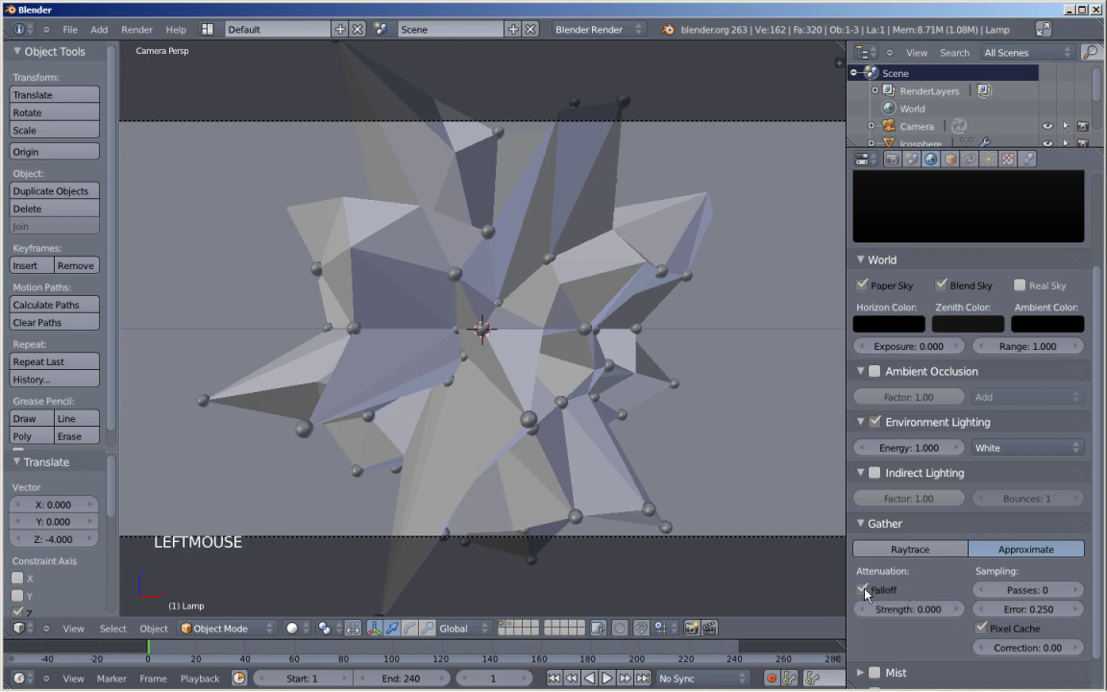
pyautogui.doubleClick(918, 607)
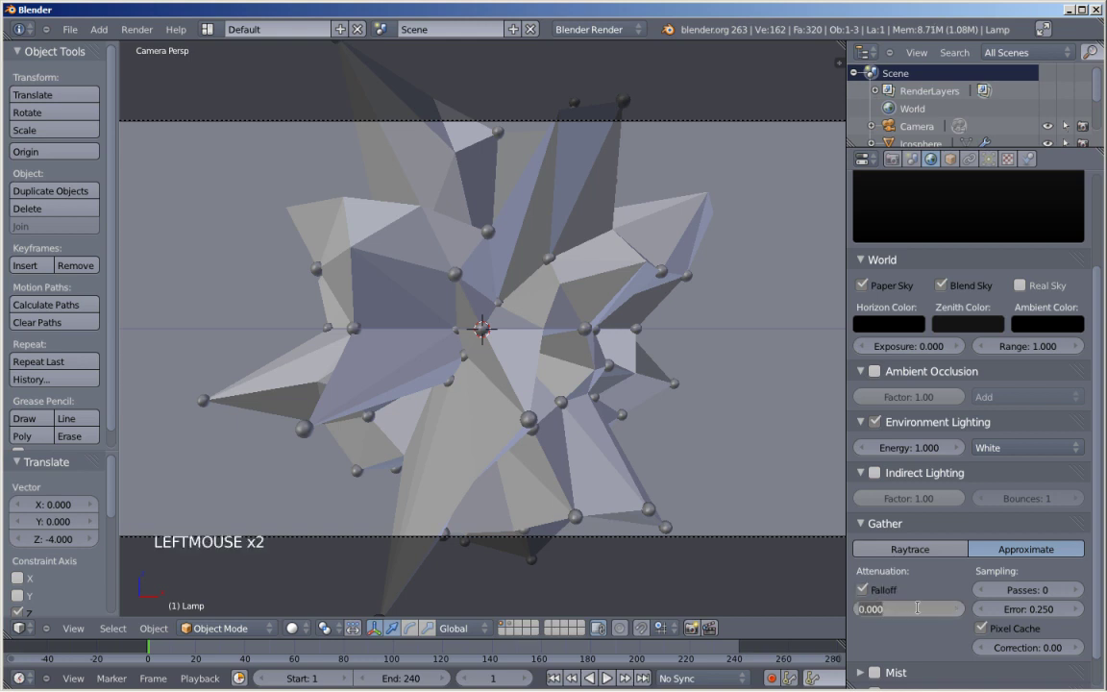
pyautogui.write('1')
pyautogui.press('Return')
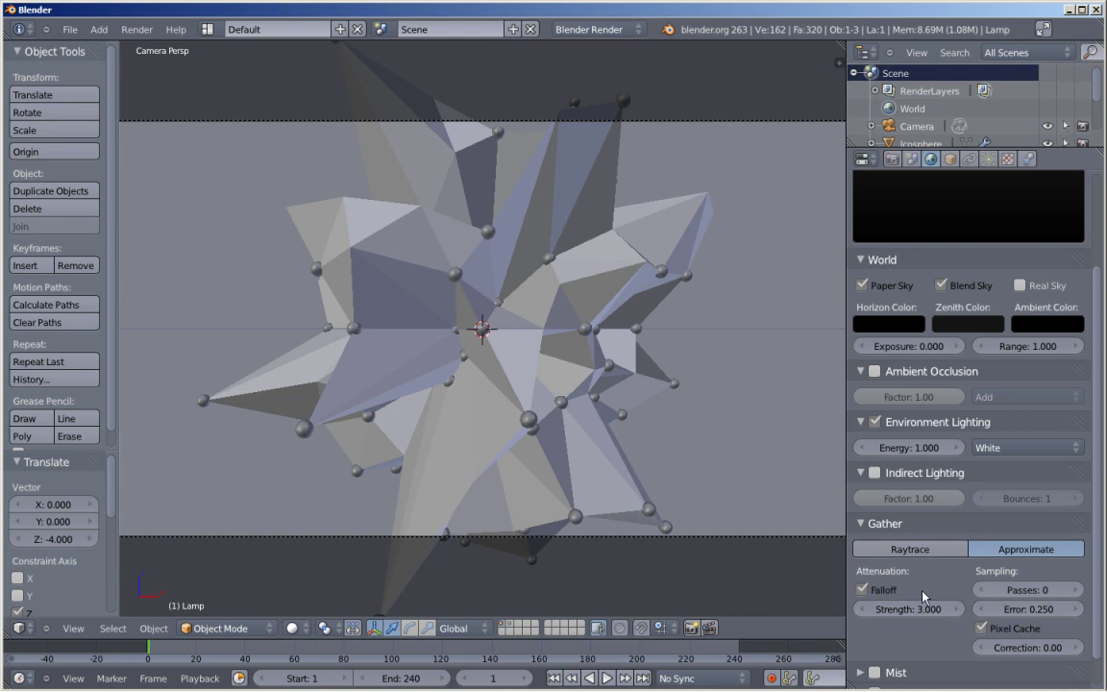
# Render a still image of the scene from the camera and close the render result
pyautogui.scroll(4, 920, 414)
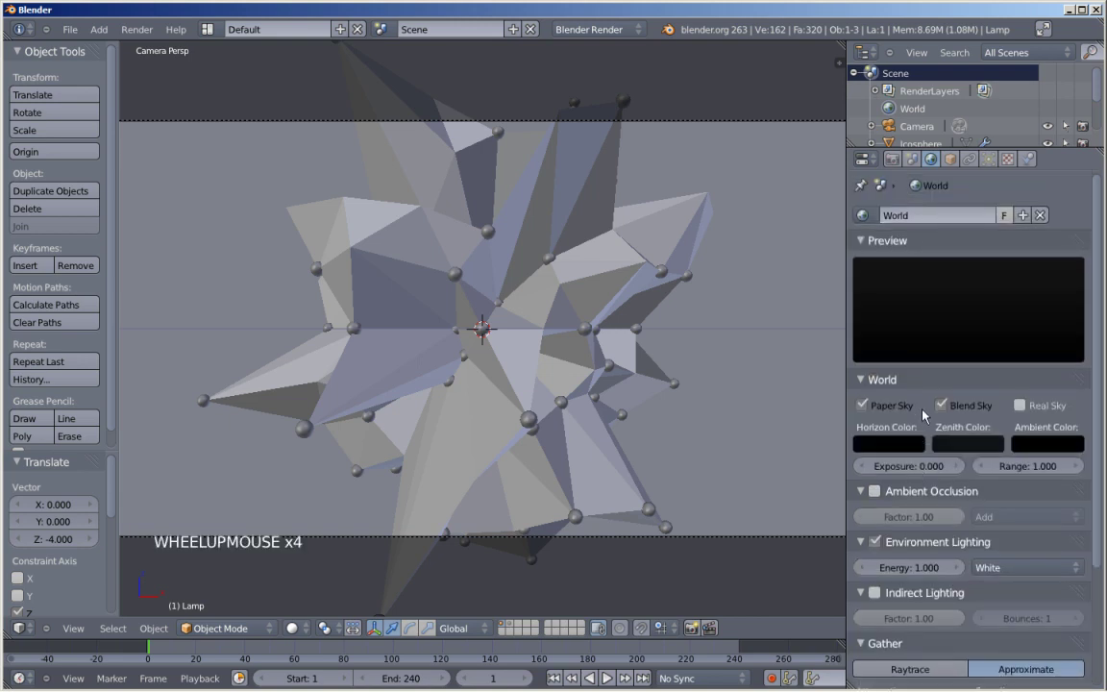
pyautogui.click(893, 159)
pyautogui.click(901, 239)
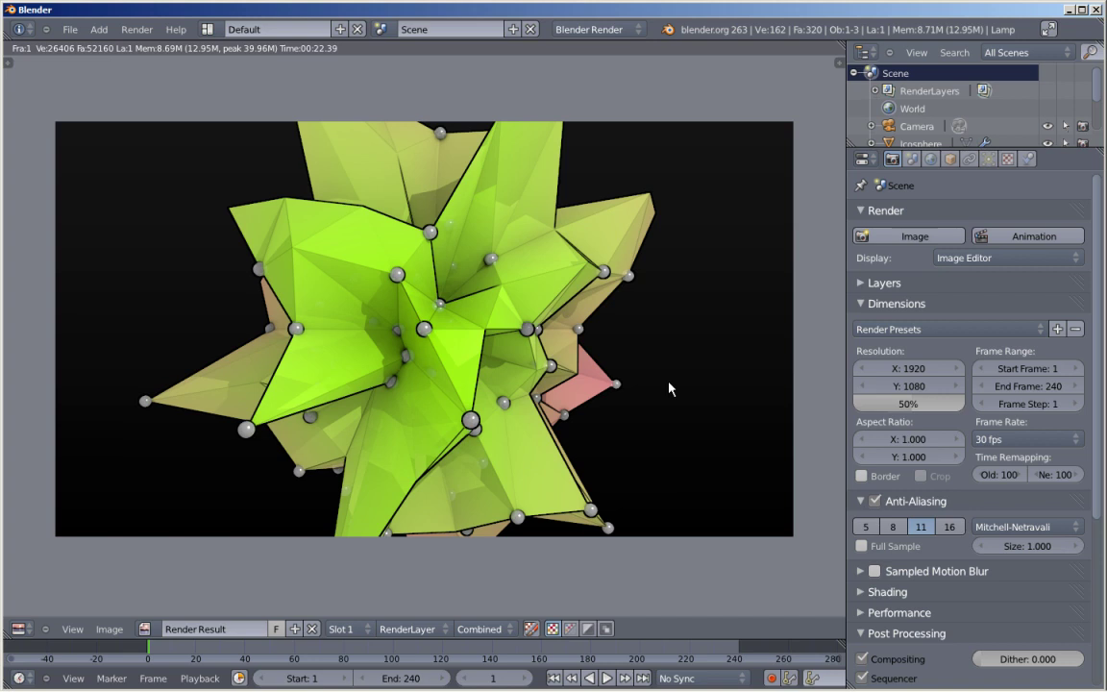
pyautogui.press('Escape')
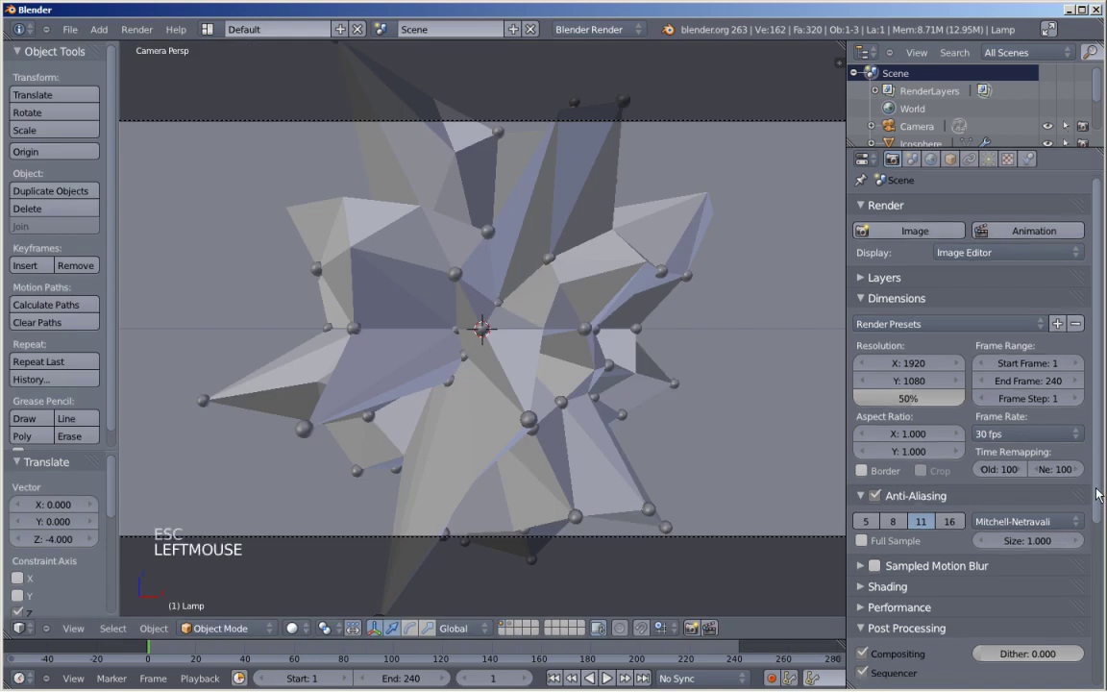
# Open the Edge threshold value for editing in the post-processing settings
pyautogui.scroll(-4, 1062, 596)
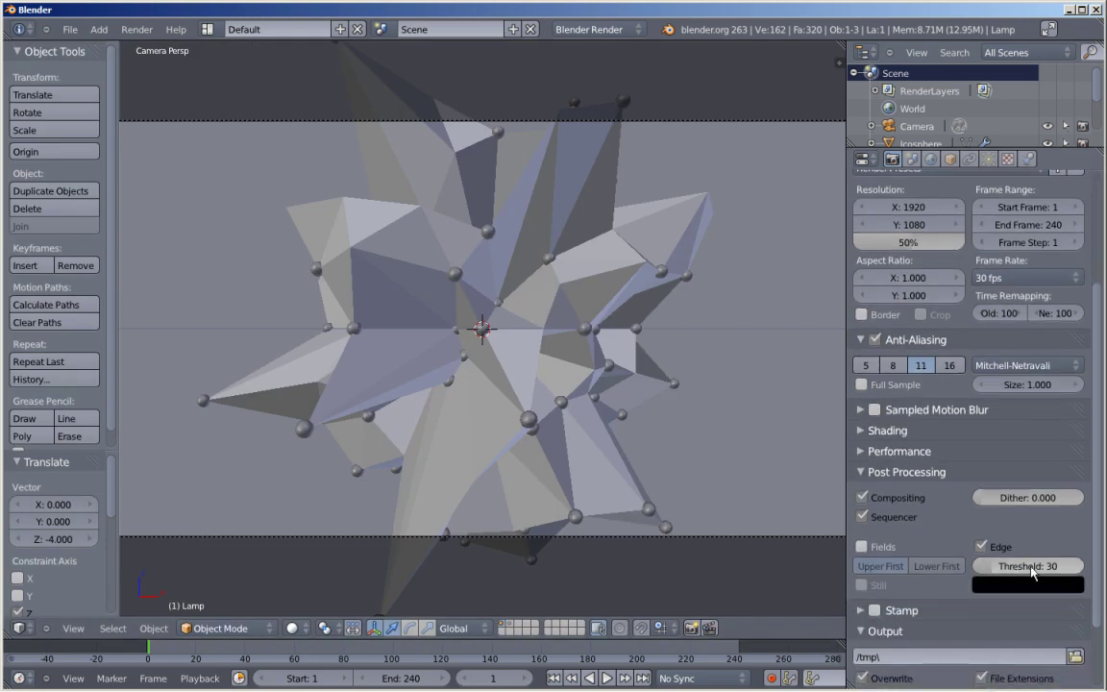
pyautogui.click(1029, 566)
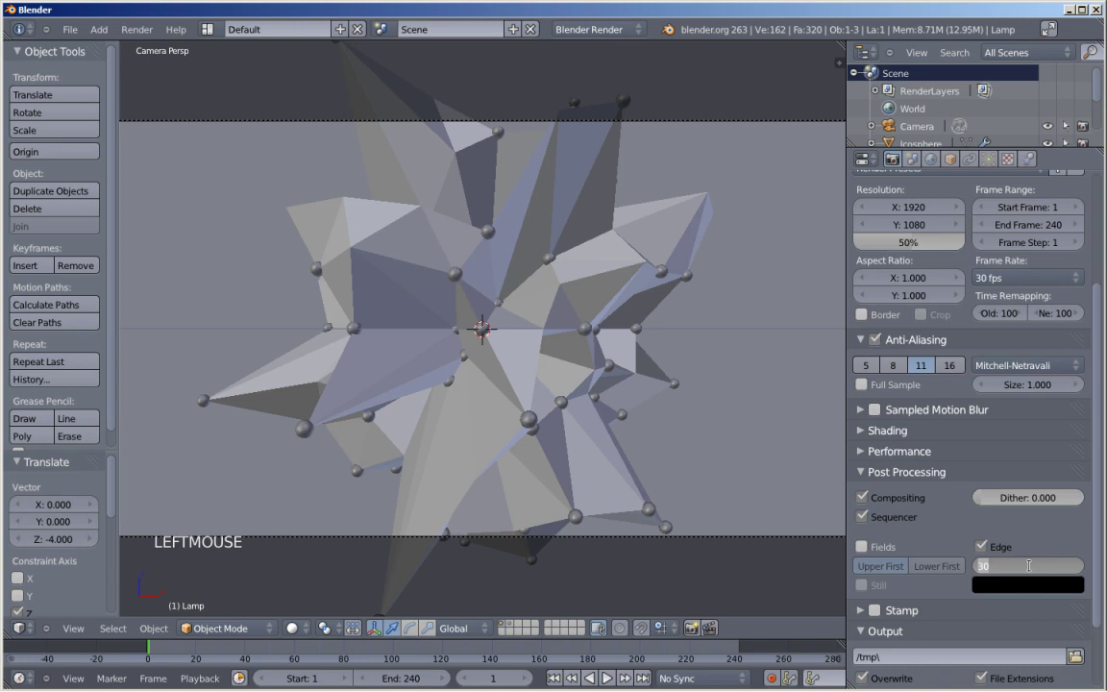
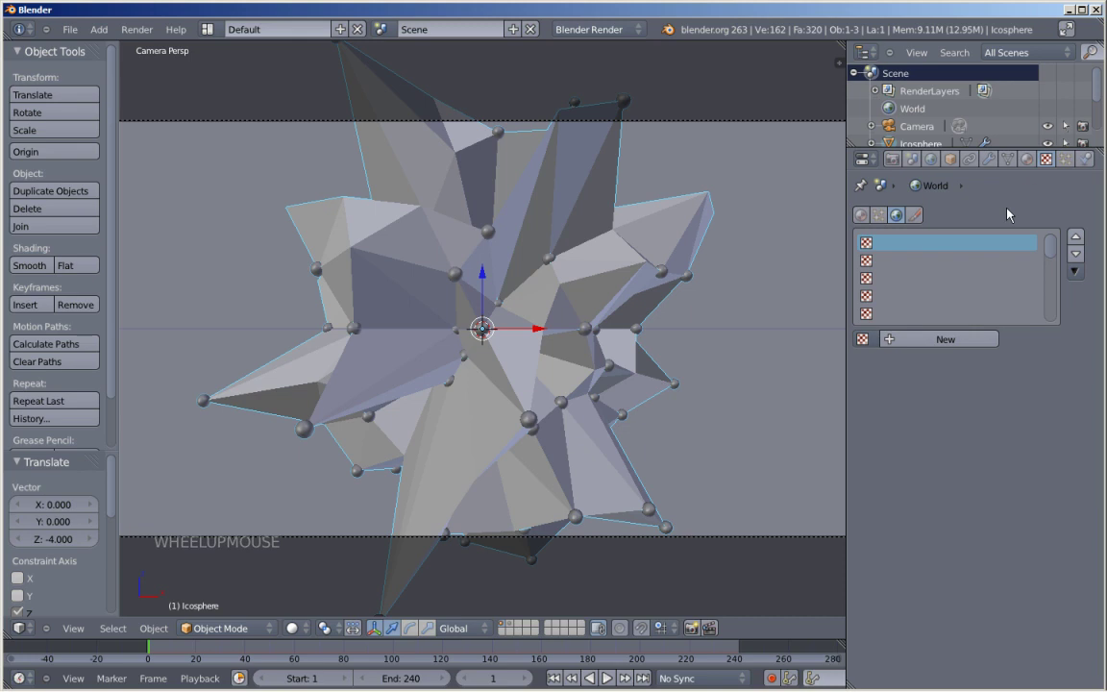
# Move the pink stop of the icosphere's Blend texture colour ramp to position 0.6
pyautogui.click(1027, 160)
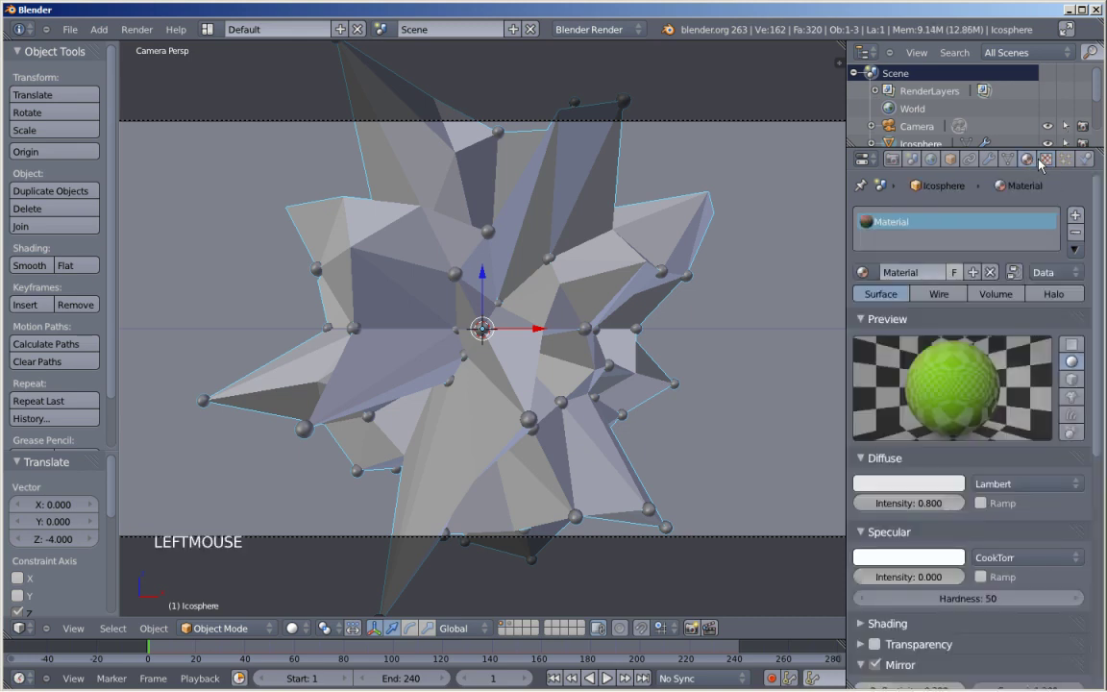
pyautogui.click(1046, 159)
pyautogui.moveTo(1100, 320); pyautogui.dragTo(1097, 404)
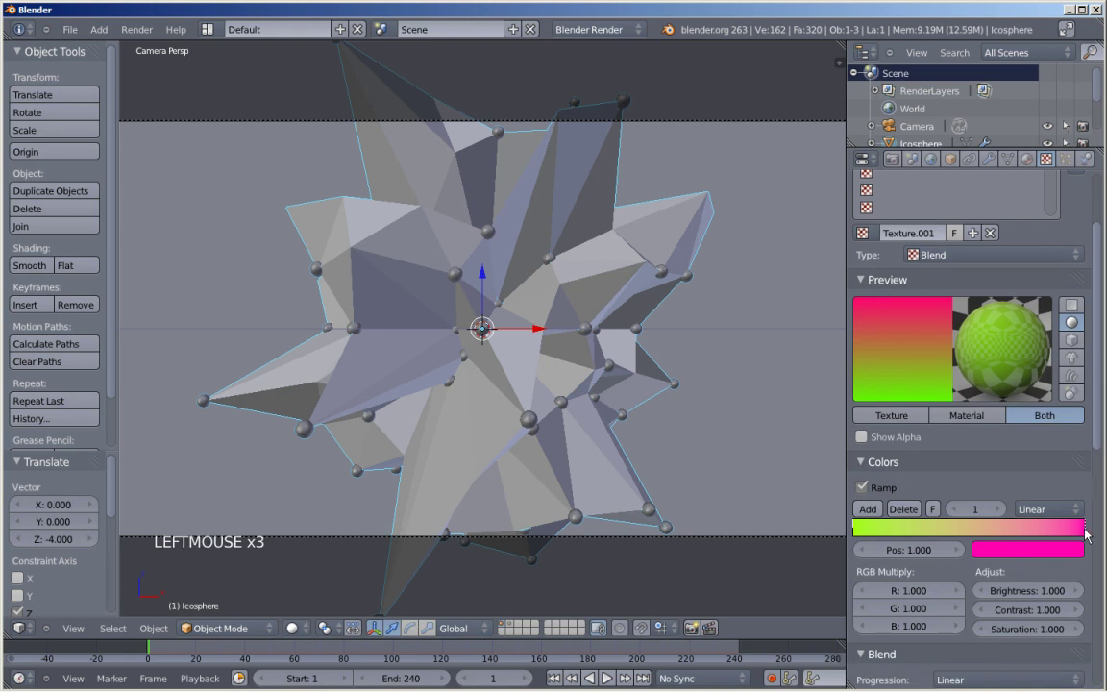
pyautogui.moveTo(1087, 535); pyautogui.dragTo(1033, 536)
pyautogui.click(913, 551)
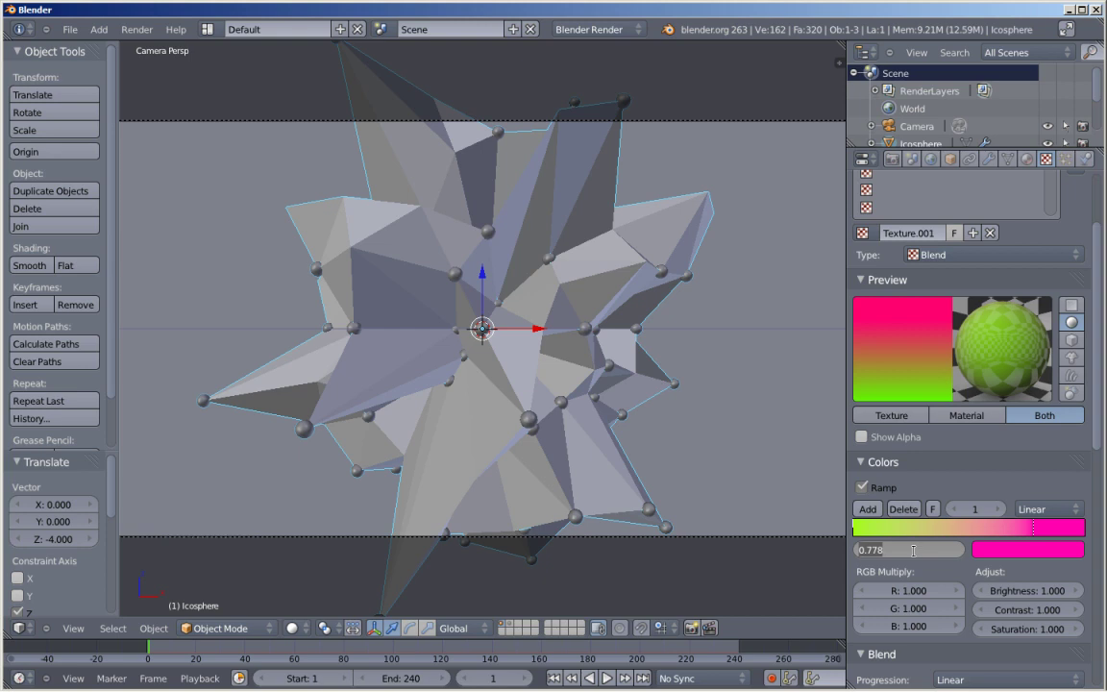
pyautogui.write('0.6')
pyautogui.press('Return')
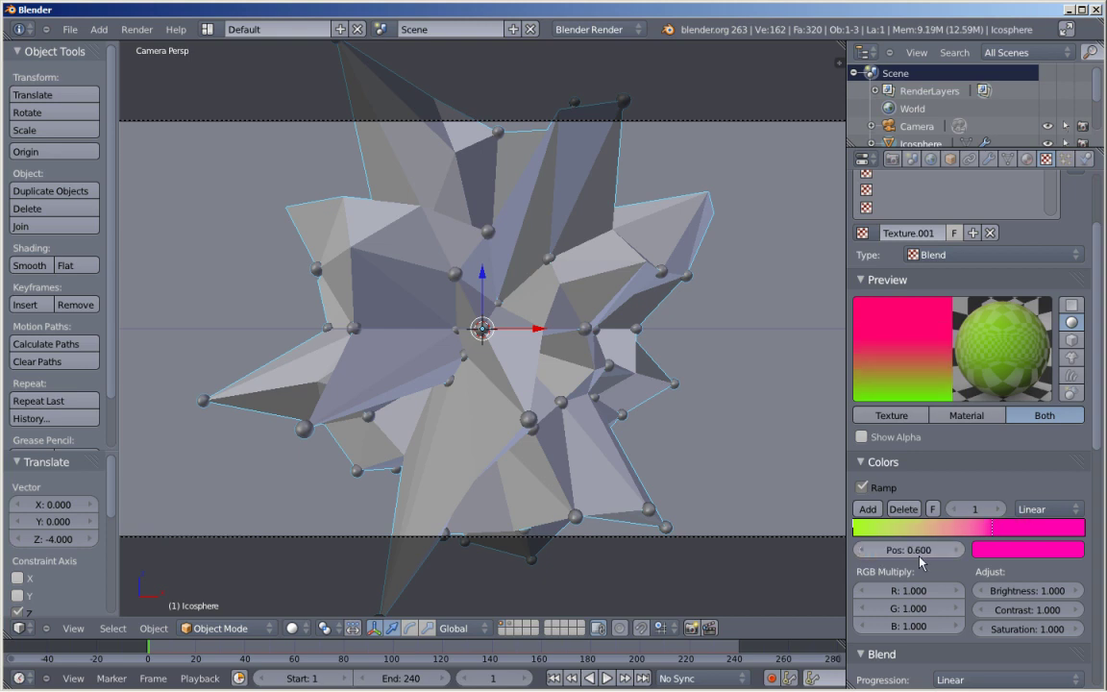
pyautogui.scroll(2, 909, 360)
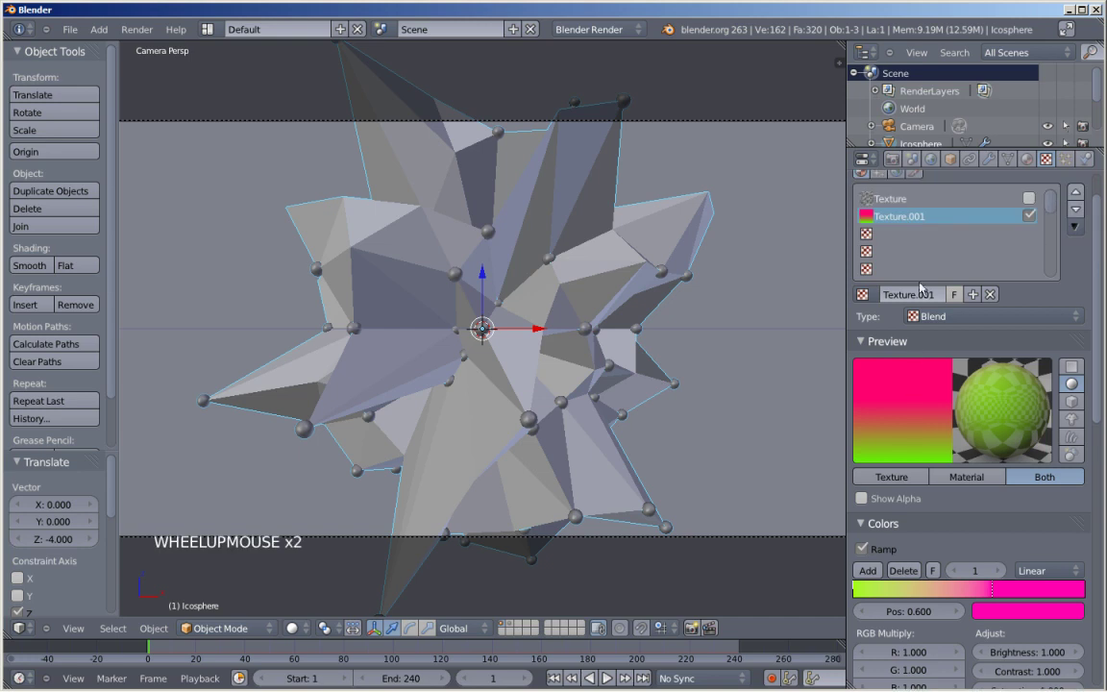
# Render a still image of the icosphere with the adjusted gradient and close the render result
pyautogui.click(893, 160)
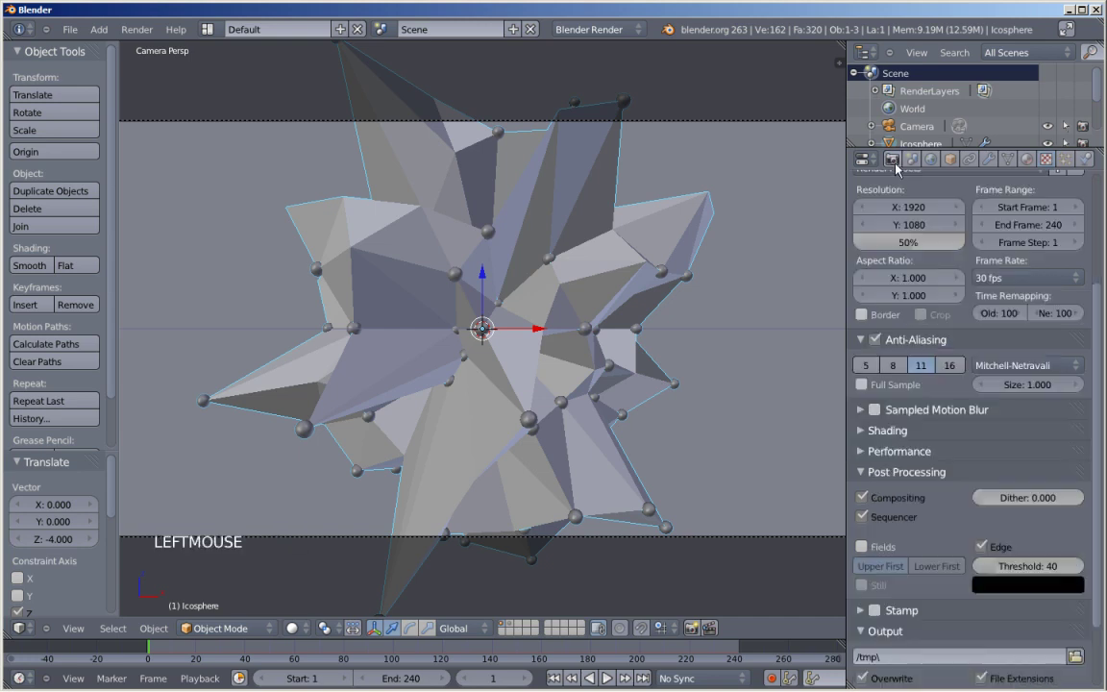
pyautogui.scroll(3, 906, 260)
pyautogui.scroll(3, 906, 260)
pyautogui.click(904, 238)
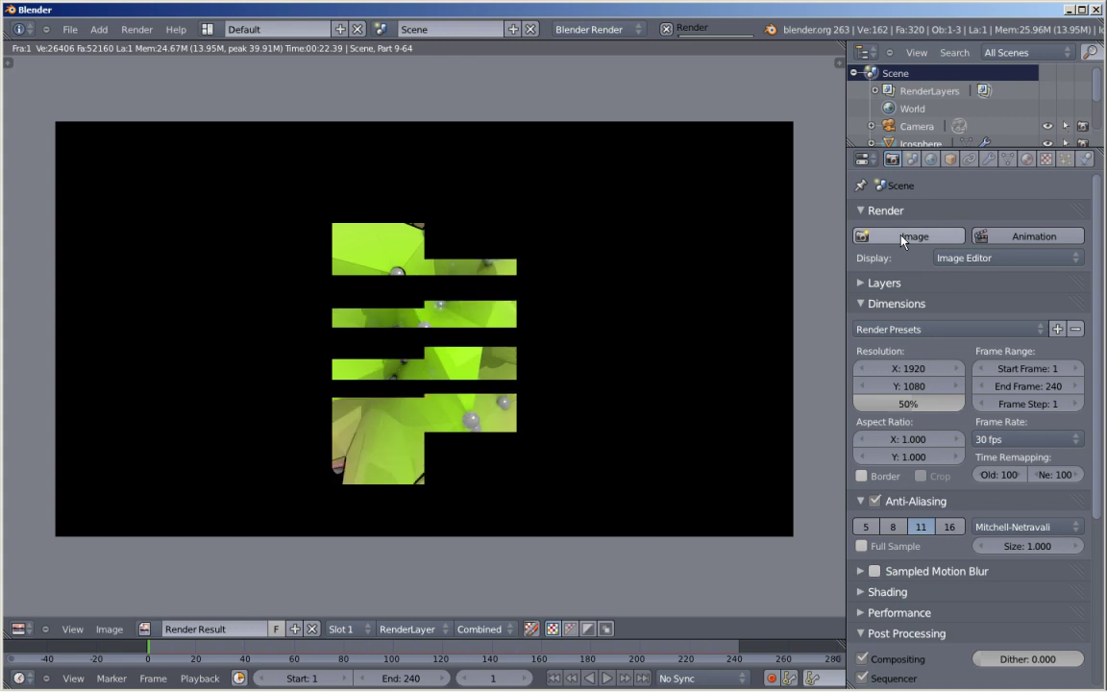
pyautogui.click(901, 237)
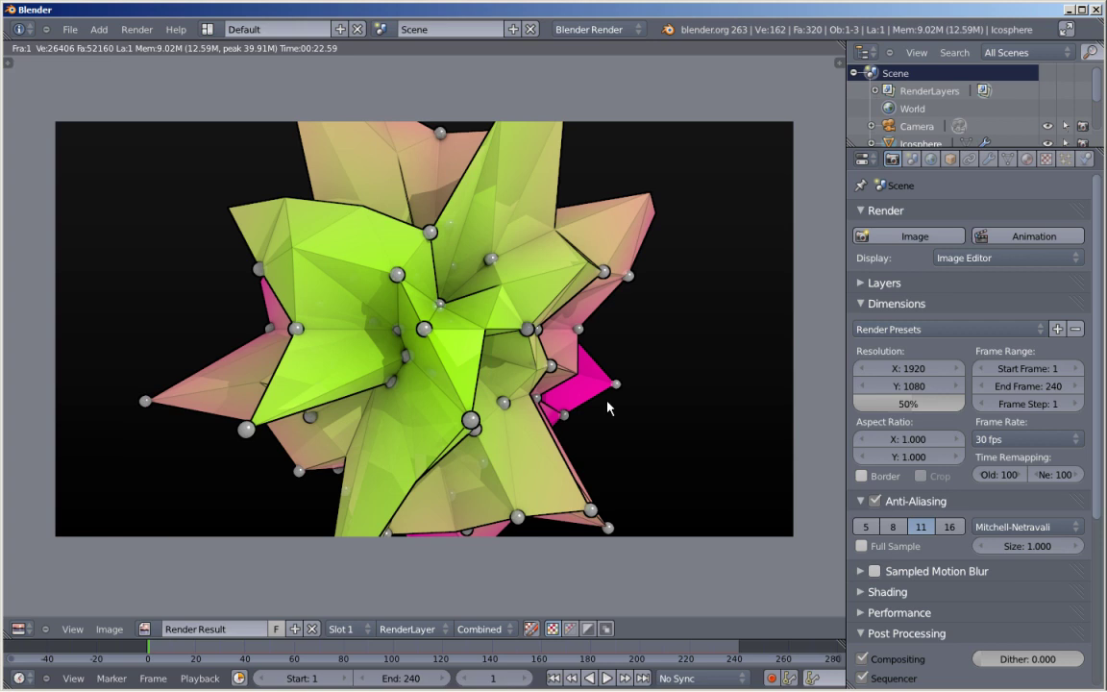
pyautogui.press('Escape')
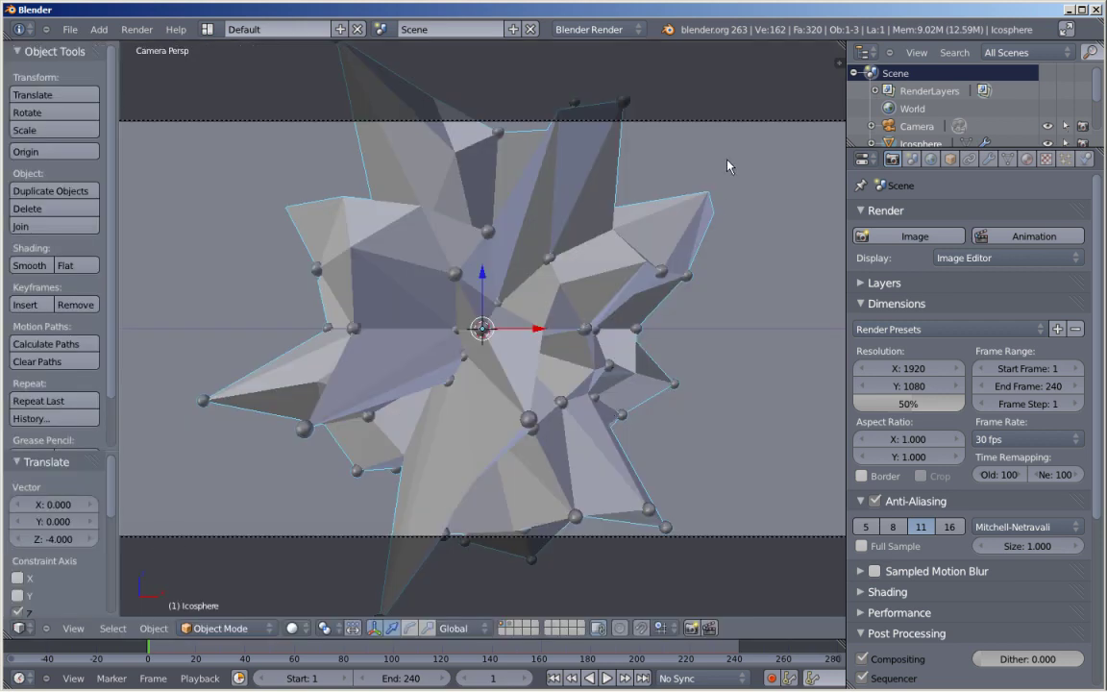
# Set up a Node Editor area above the 3D view, showing the compositing nodes with Use Nodes enabled
pyautogui.moveTo(841, 49); pyautogui.dragTo(833, 307)
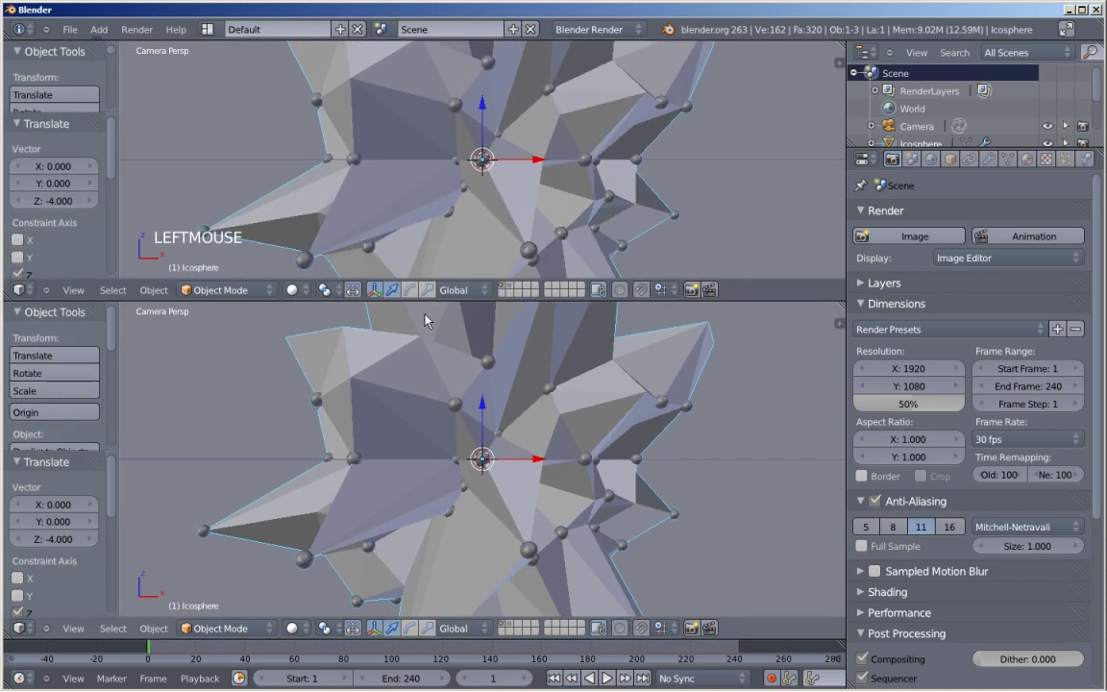
pyautogui.click(19, 289)
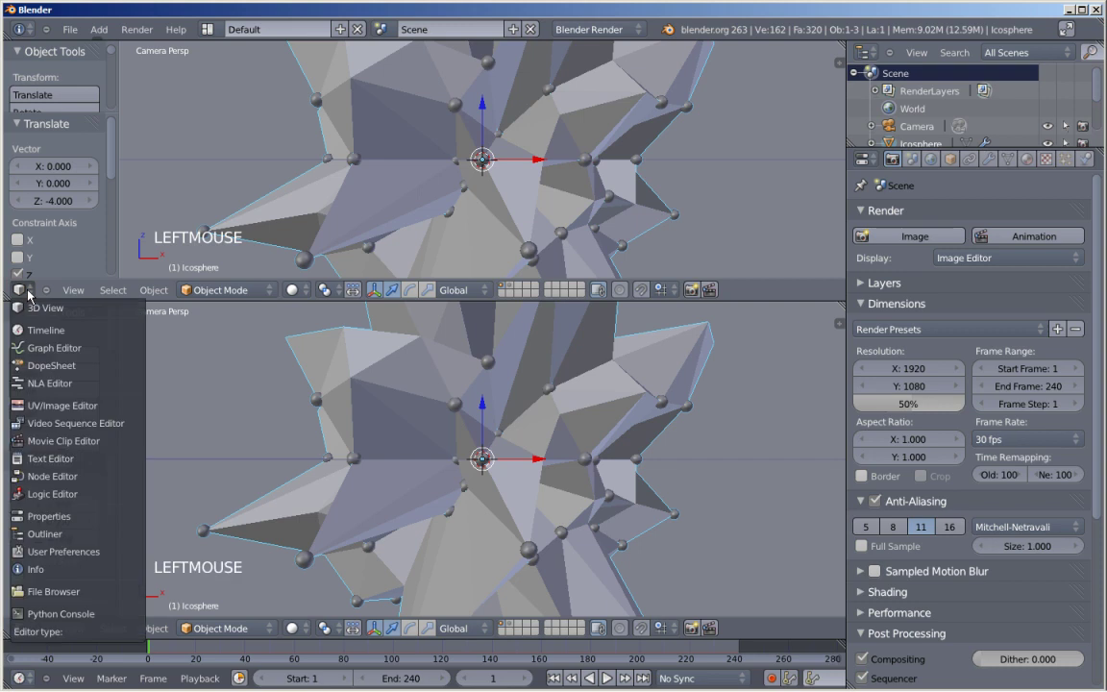
pyautogui.click(58, 476)
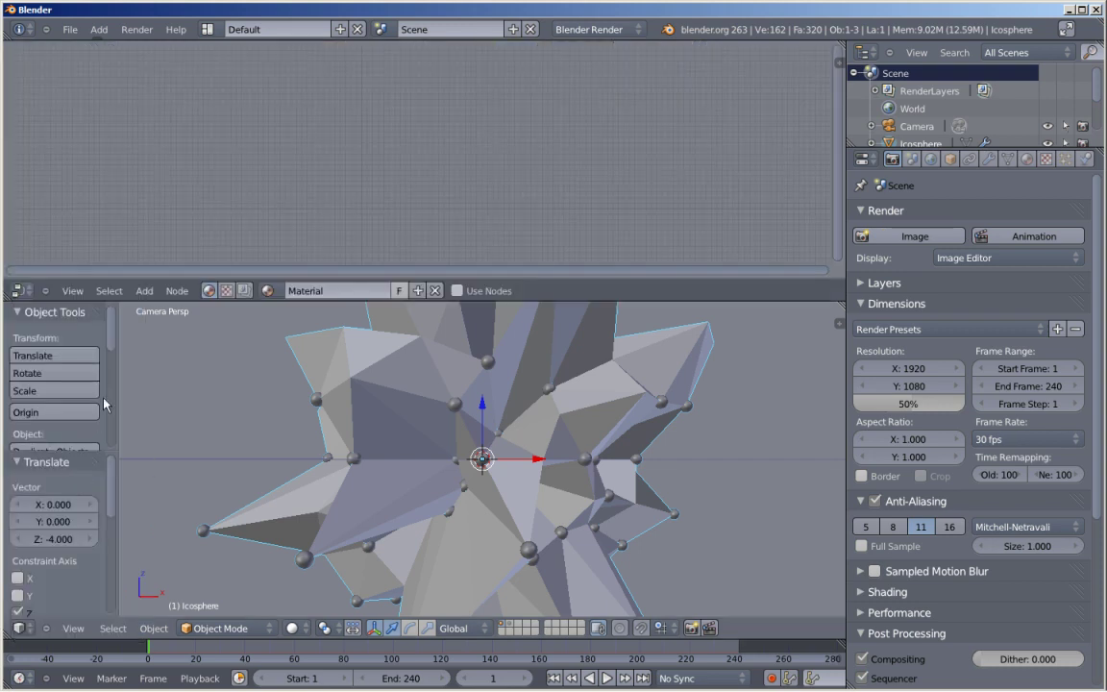
pyautogui.click(244, 291)
pyautogui.click(266, 290)
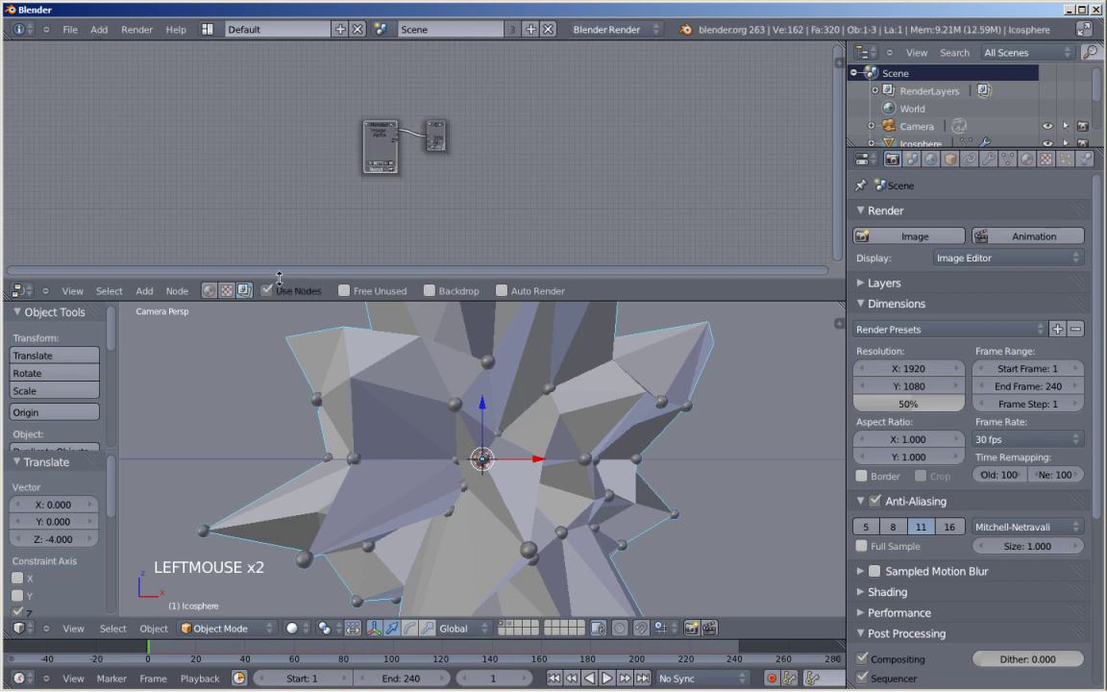
# Move the Render Layers and Composite nodes far apart and widen the Composite node
pyautogui.scroll(12, 427, 210)
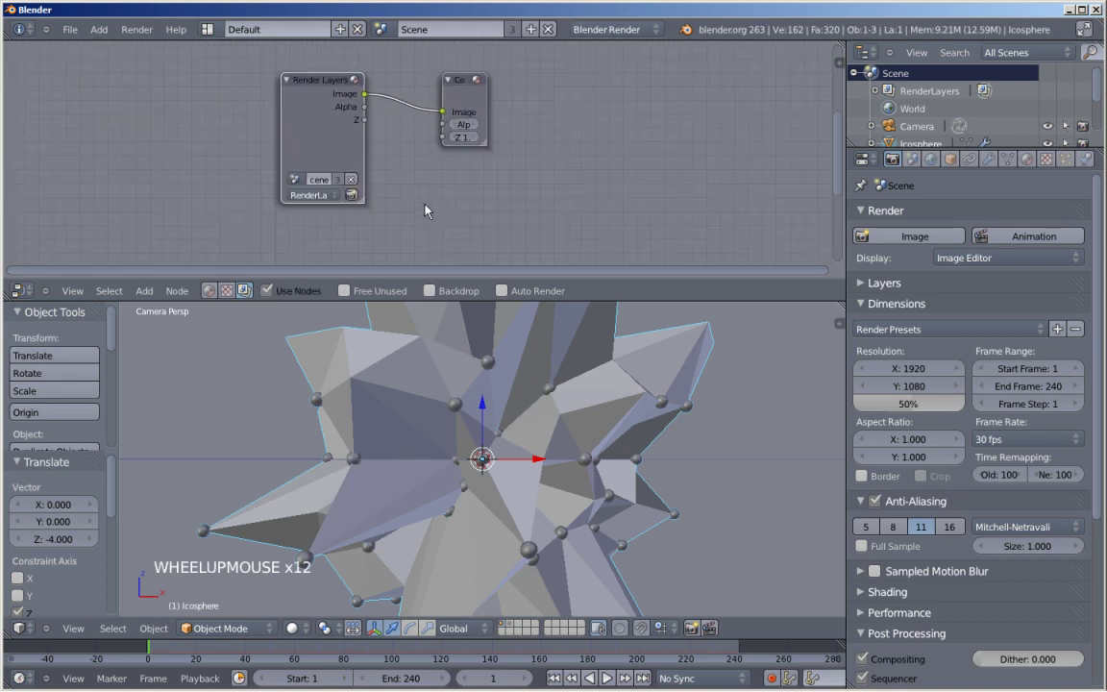
pyautogui.moveTo(307, 81); pyautogui.dragTo(77, 67)
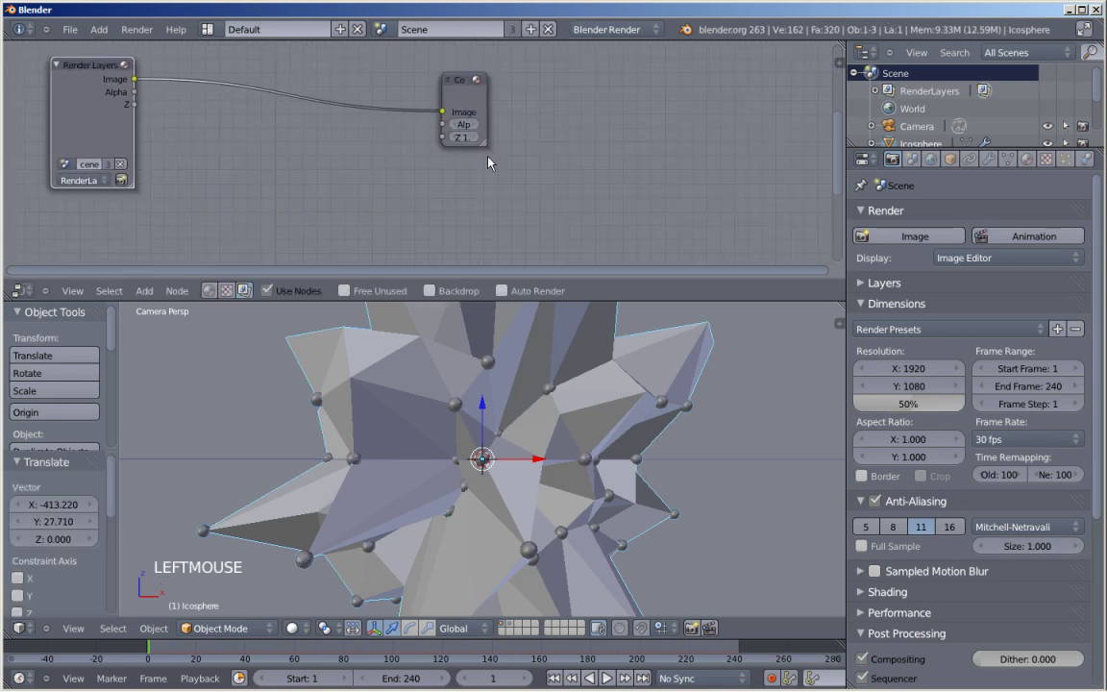
pyautogui.moveTo(485, 149); pyautogui.dragTo(519, 148)
pyautogui.moveTo(479, 81); pyautogui.dragTo(784, 54)
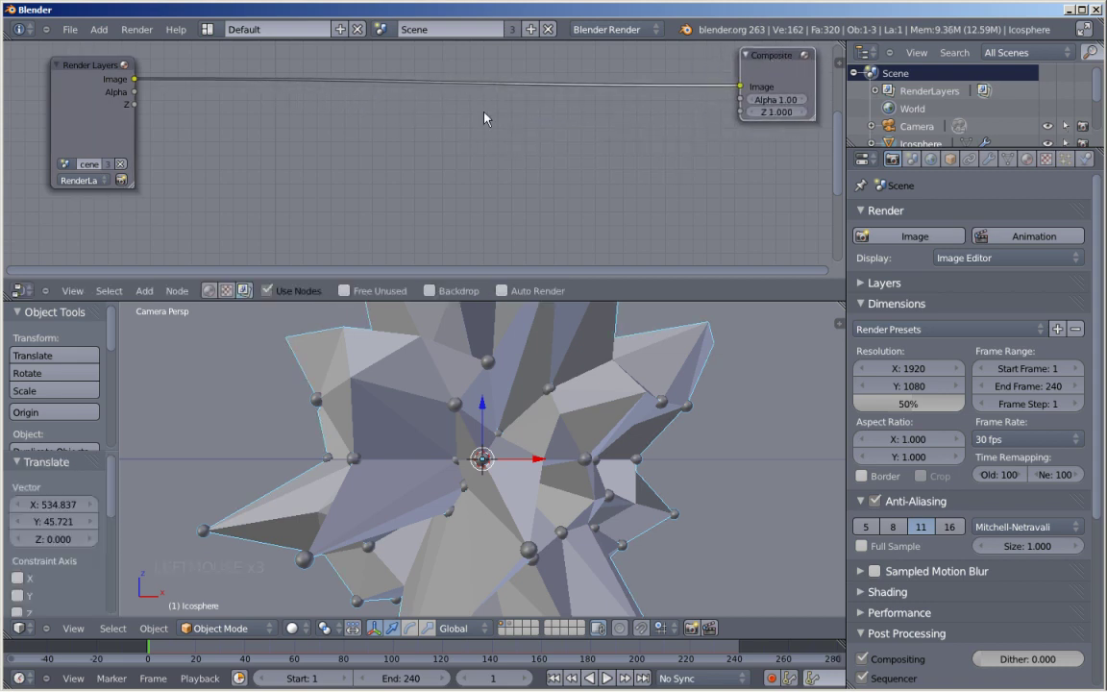
# Add a Viewer output node, enlarge it and place it just below the Composite node
pyautogui.hotkey('shift', 'a')
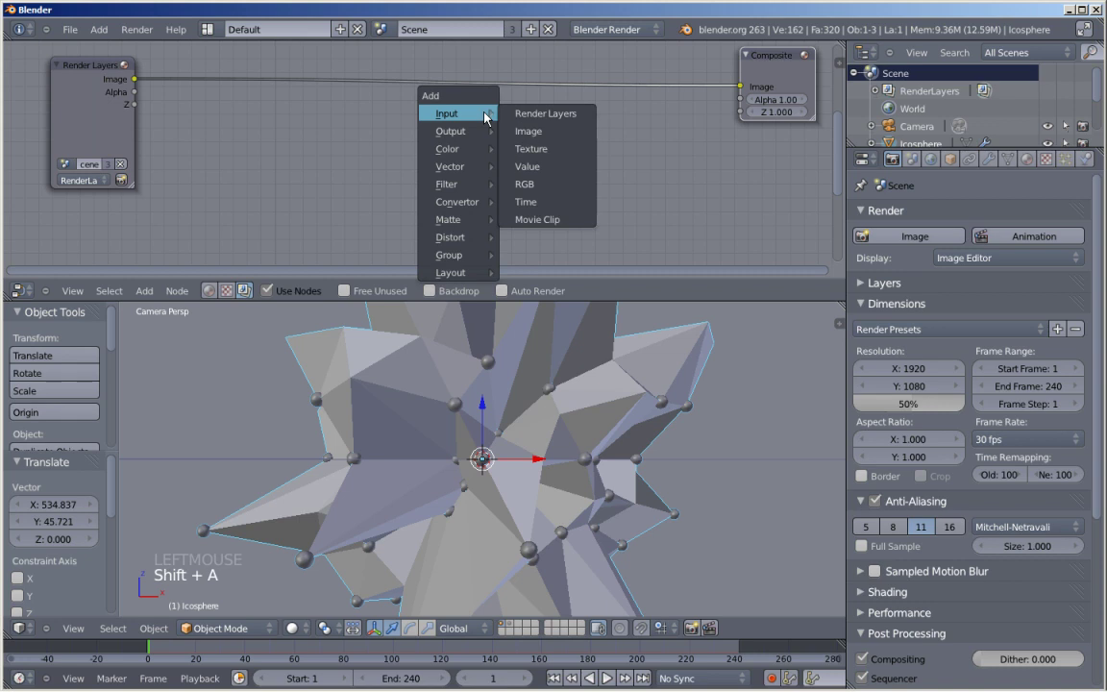
pyautogui.moveTo(470, 134)
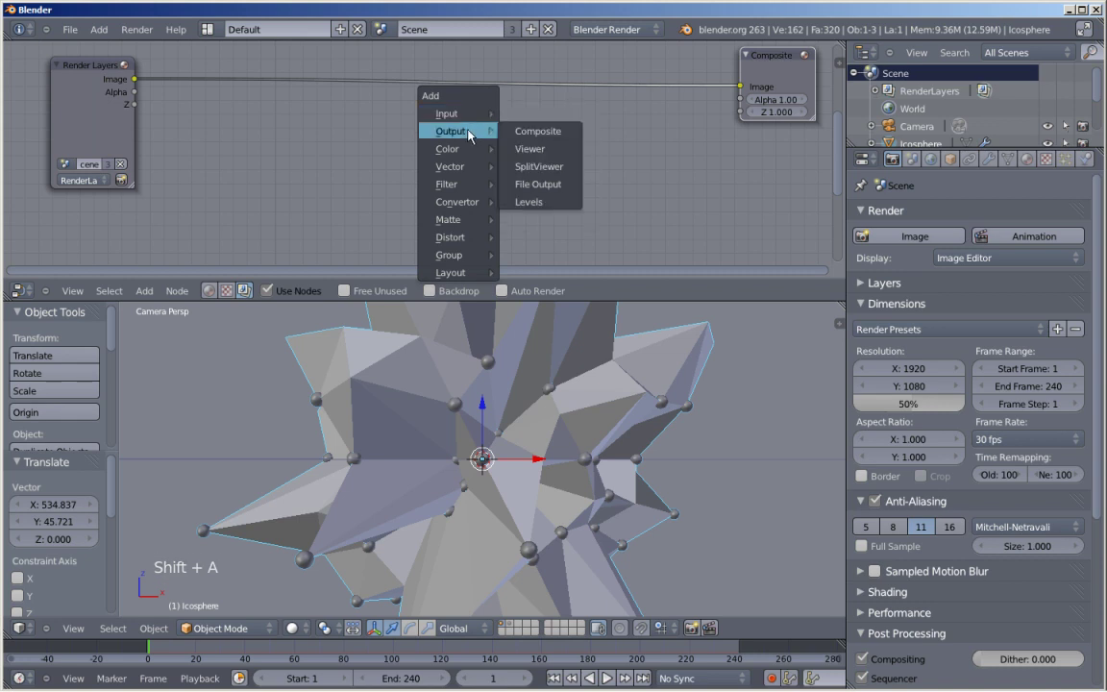
pyautogui.click(528, 149)
pyautogui.click(422, 109)
pyautogui.moveTo(462, 176); pyautogui.dragTo(501, 208)
pyautogui.moveTo(462, 114); pyautogui.dragTo(755, 164)
pyautogui.click(371, 129)
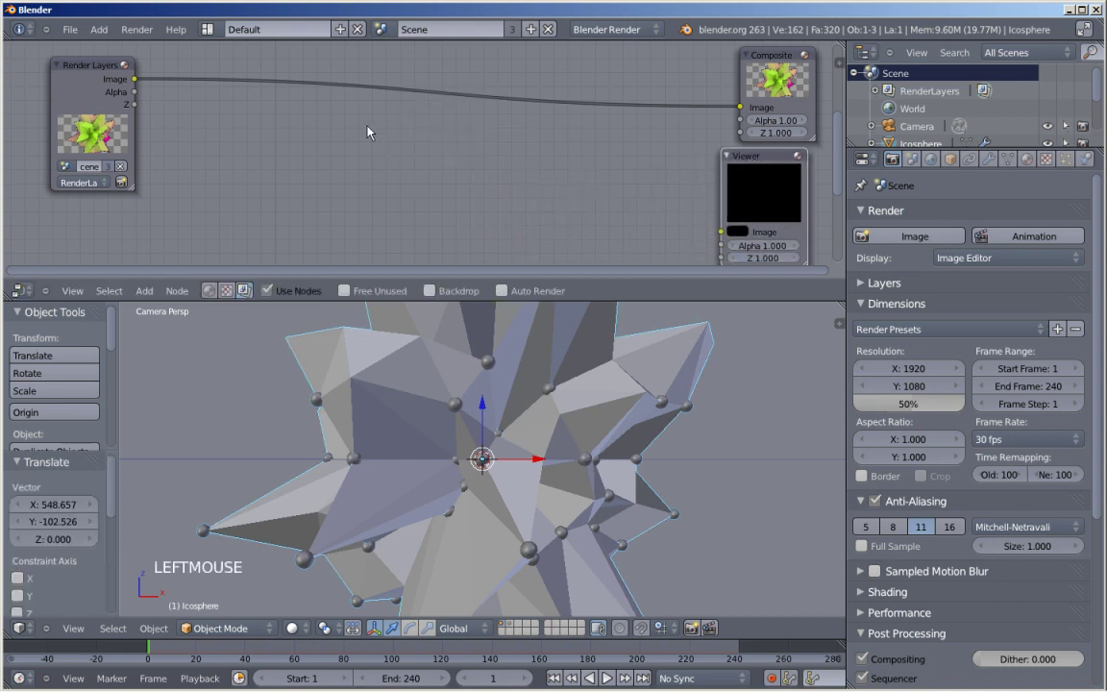
# Insert a Glare filter node between Render Layers and Composite, and link its output to the Viewer node
pyautogui.hotkey('shift', 'a')
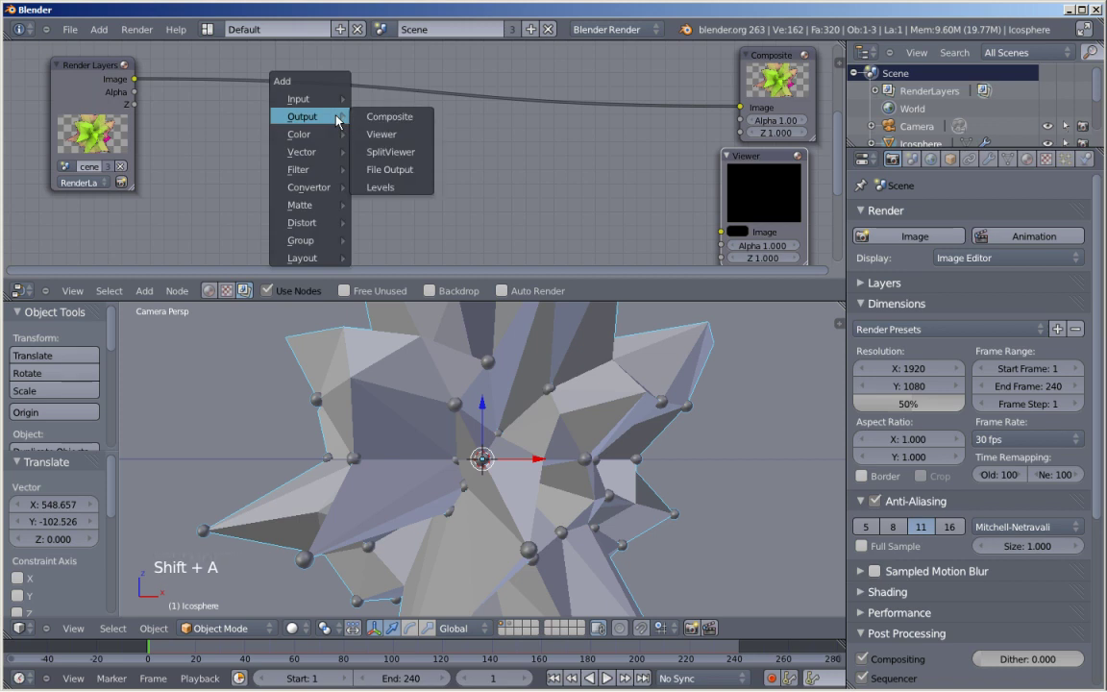
pyautogui.moveTo(336, 169)
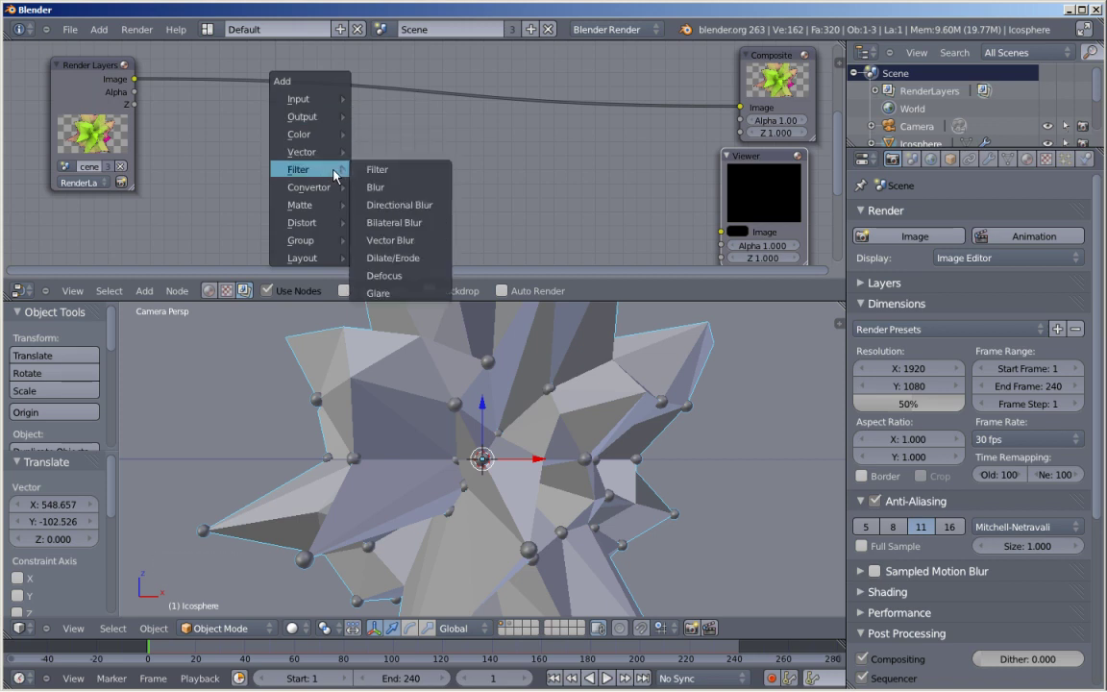
pyautogui.click(380, 293)
pyautogui.moveTo(405, 224); pyautogui.dragTo(720, 233)
# Enlarge the Node Editor area and turn on the backdrop, nudging the Viewer node to refresh the preview
pyautogui.moveTo(648, 302); pyautogui.dragTo(615, 362)
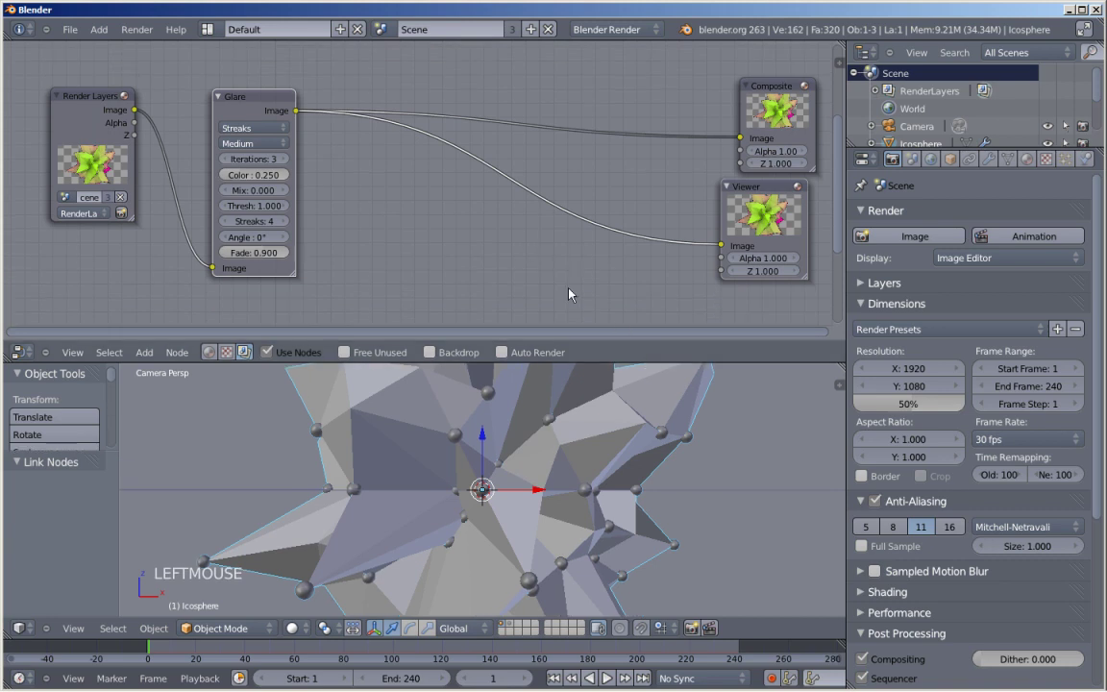
pyautogui.click(430, 353)
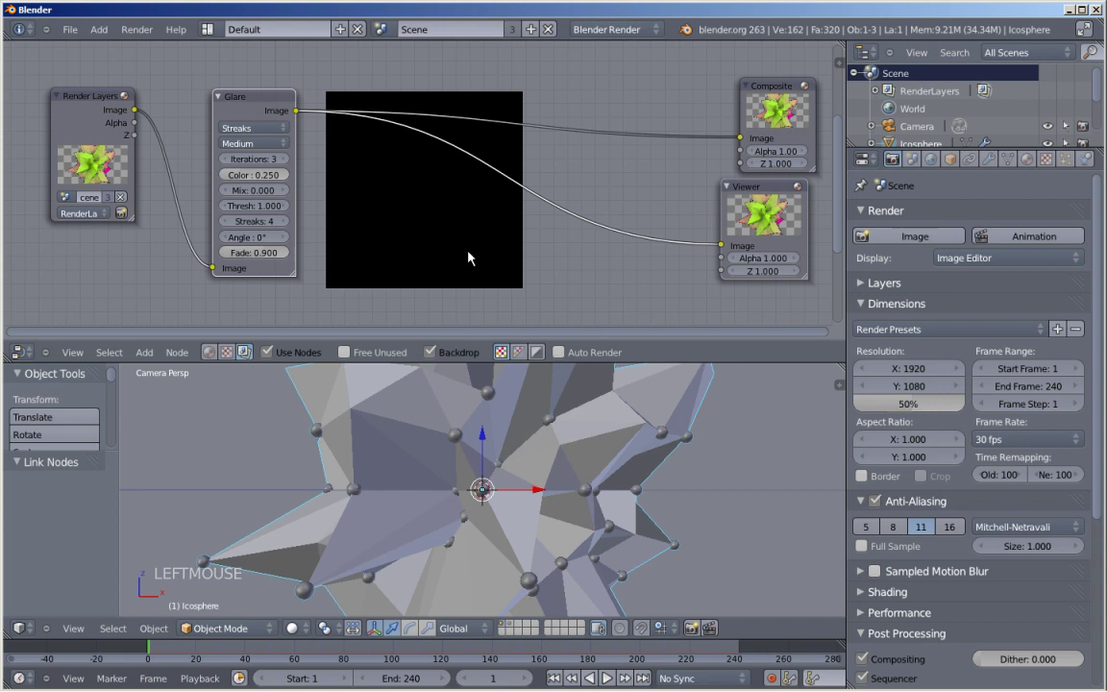
pyautogui.click(751, 191)
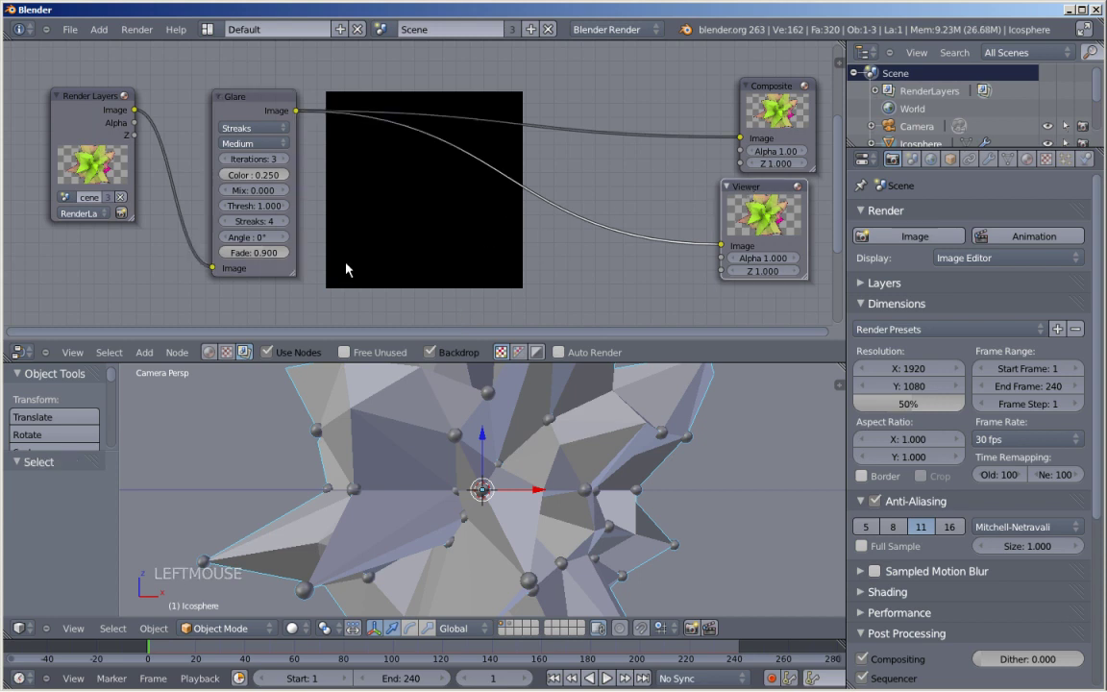
pyautogui.click(748, 190)
pyautogui.moveTo(748, 191); pyautogui.dragTo(758, 205)
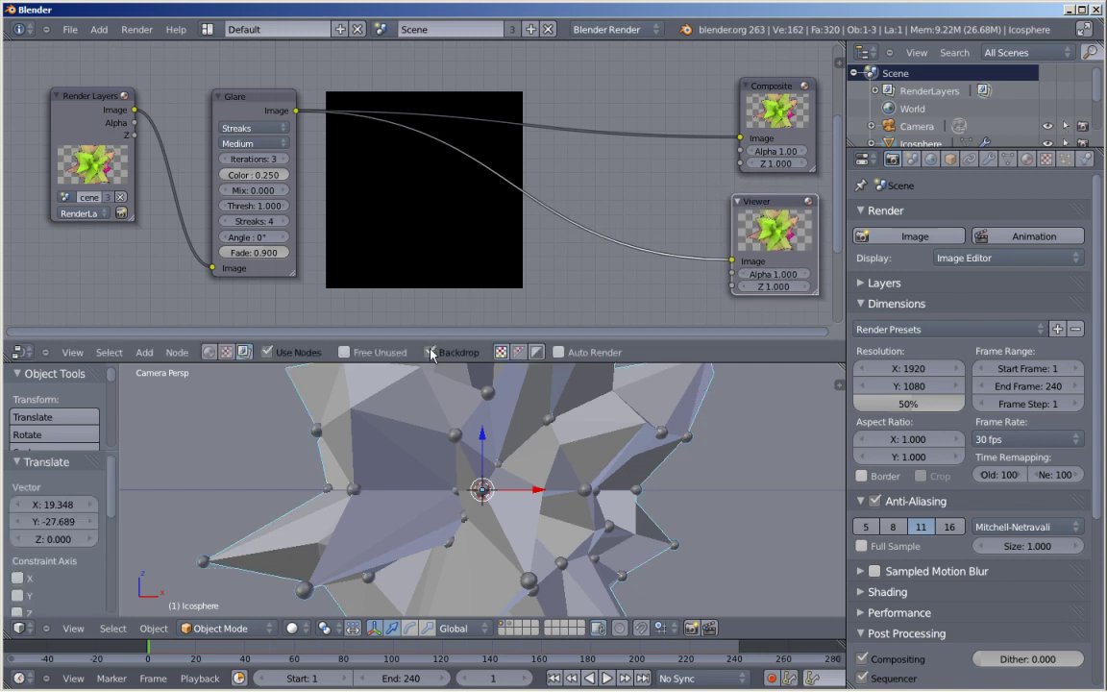
pyautogui.doubleClick(431, 353)
# Set the Glare node's type to Fog Glow and its threshold to 0.3
pyautogui.scroll(1, 366, 168)
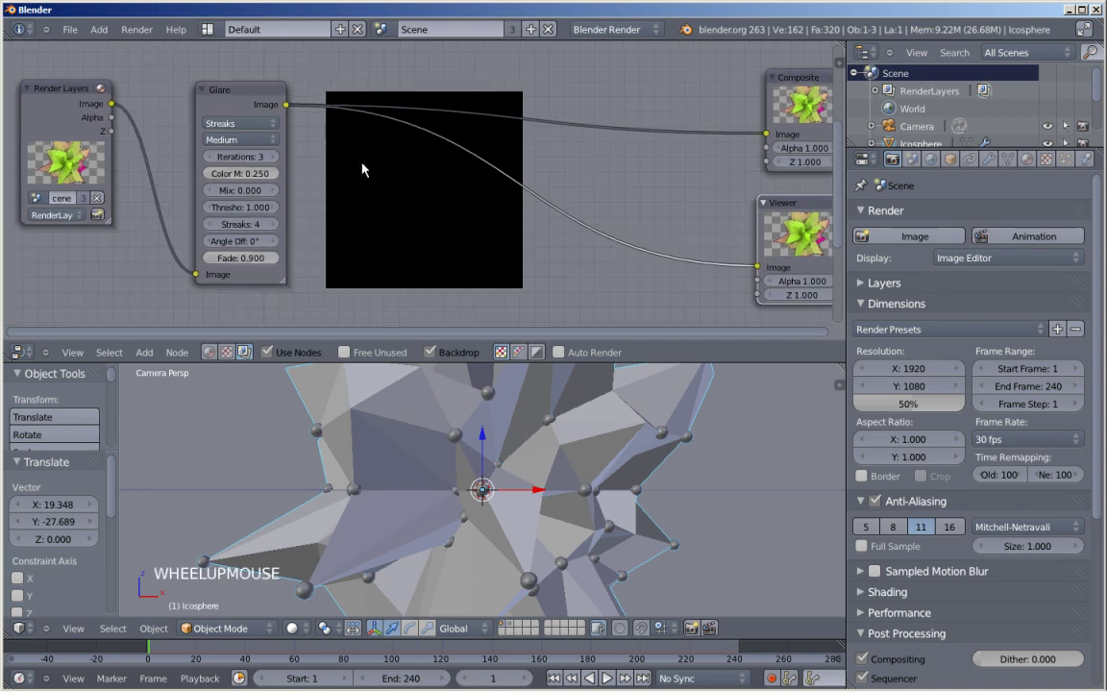
pyautogui.click(244, 130)
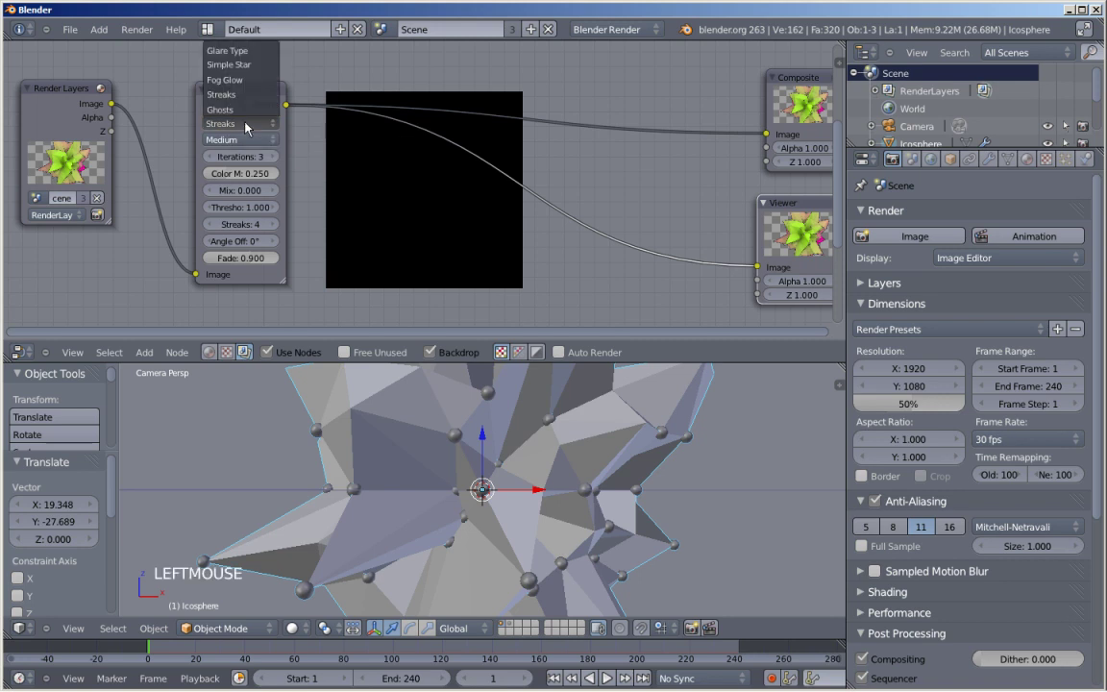
pyautogui.click(247, 82)
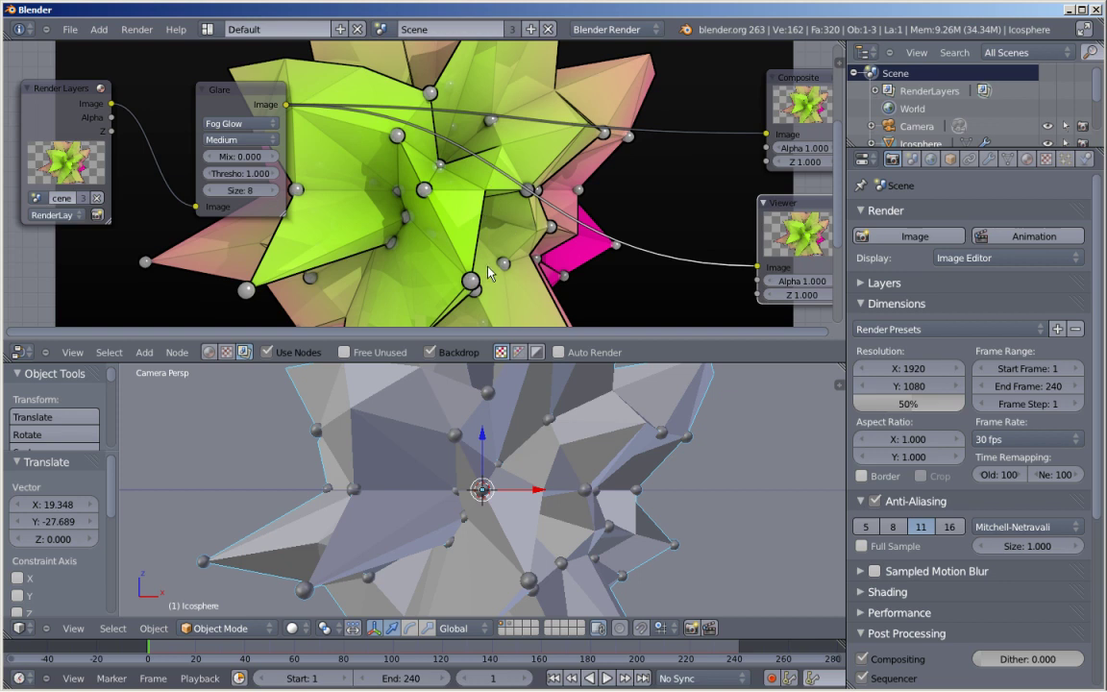
pyautogui.moveTo(240, 176); pyautogui.dragTo(264, 175)
pyautogui.click(247, 175)
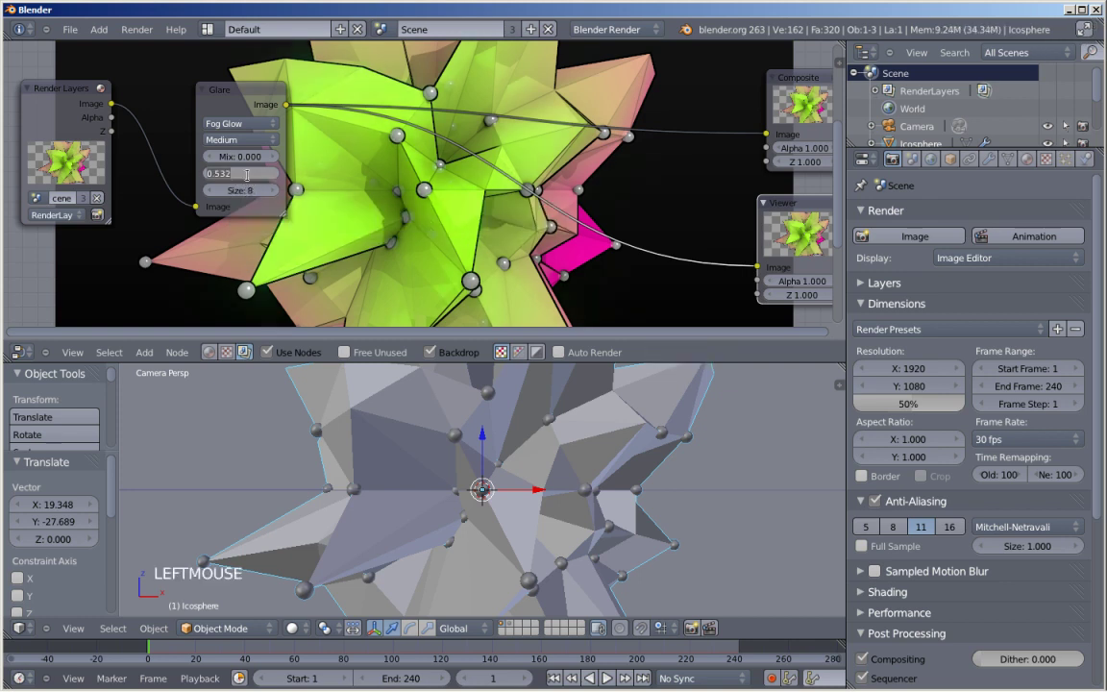
pyautogui.write('0.3')
pyautogui.press('Return')
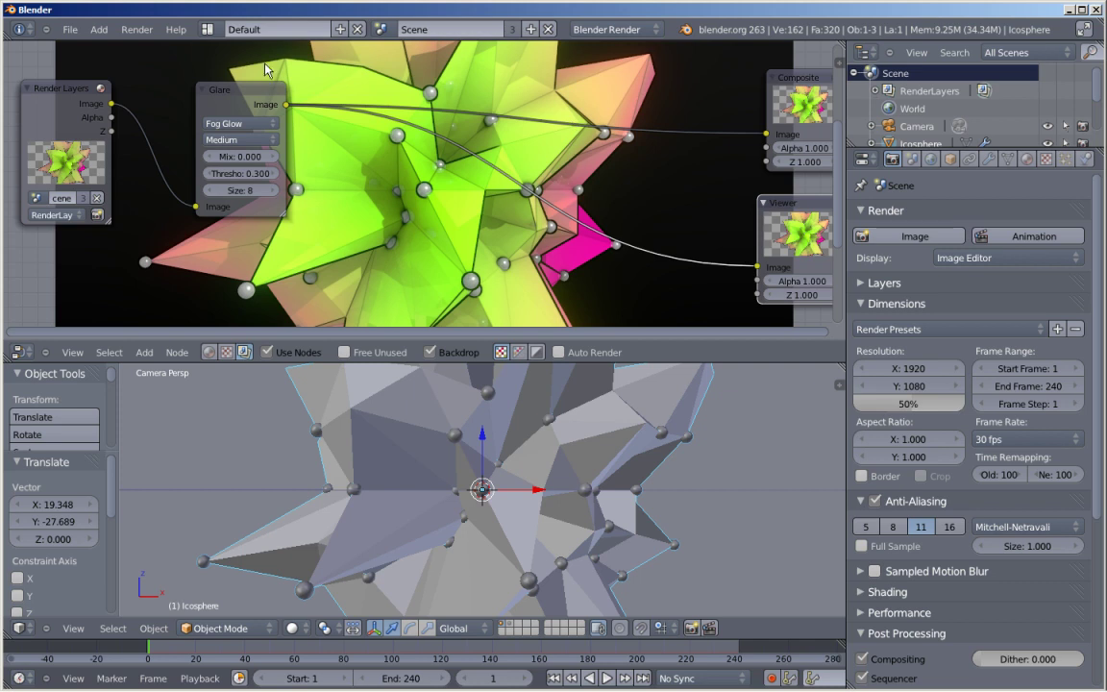
# Insert a Lens Distortion node into the link between the Glare and Viewer nodes
pyautogui.moveTo(249, 97); pyautogui.dragTo(257, 112)
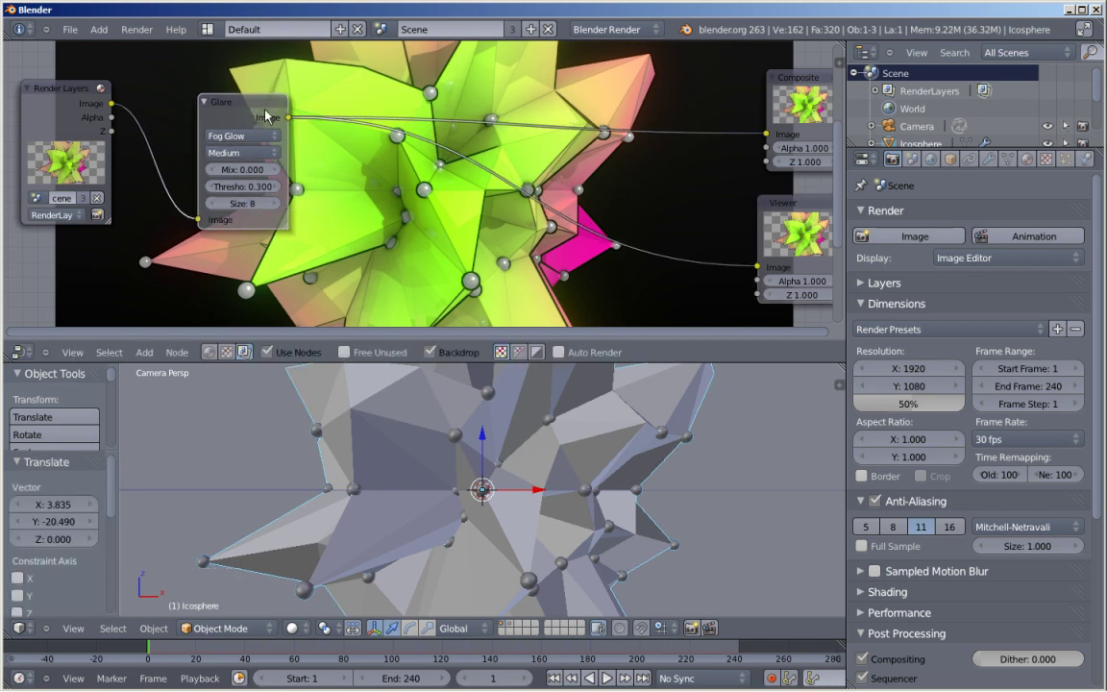
pyautogui.click(376, 165)
pyautogui.hotkey('shift', 'a')
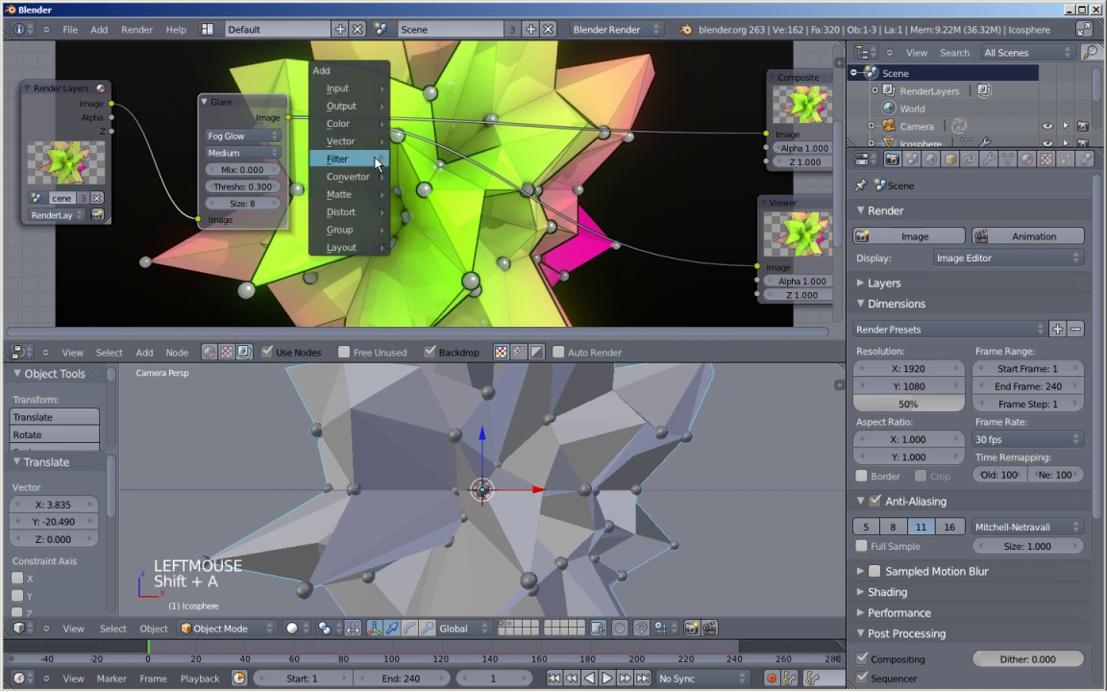
pyautogui.moveTo(376, 161)
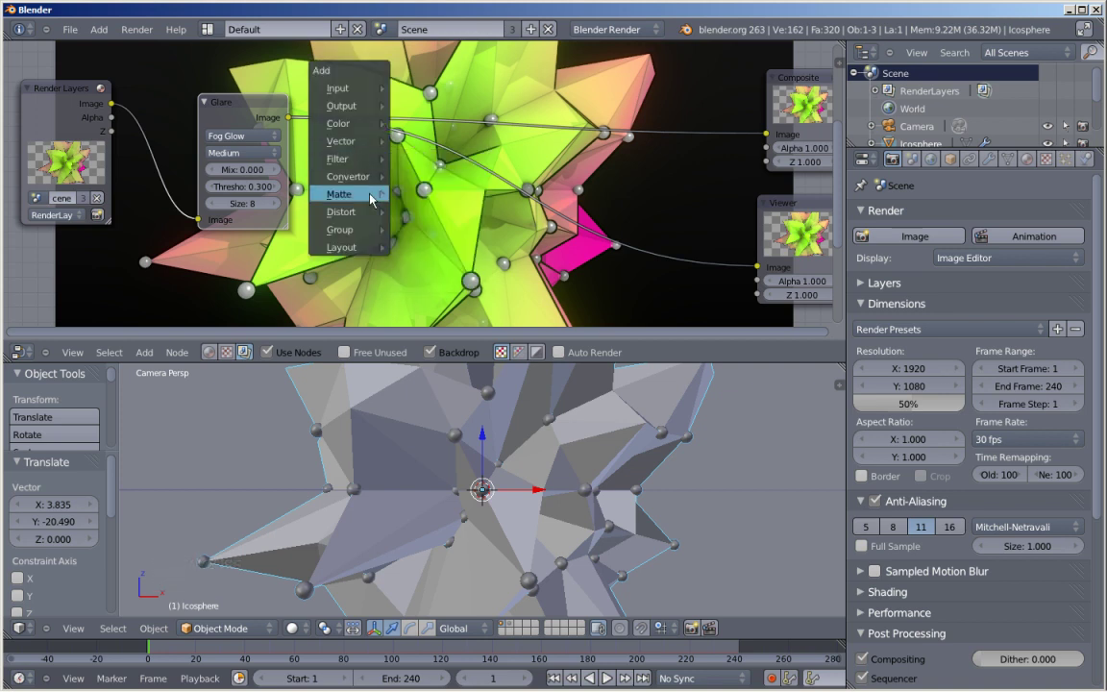
pyautogui.moveTo(365, 212)
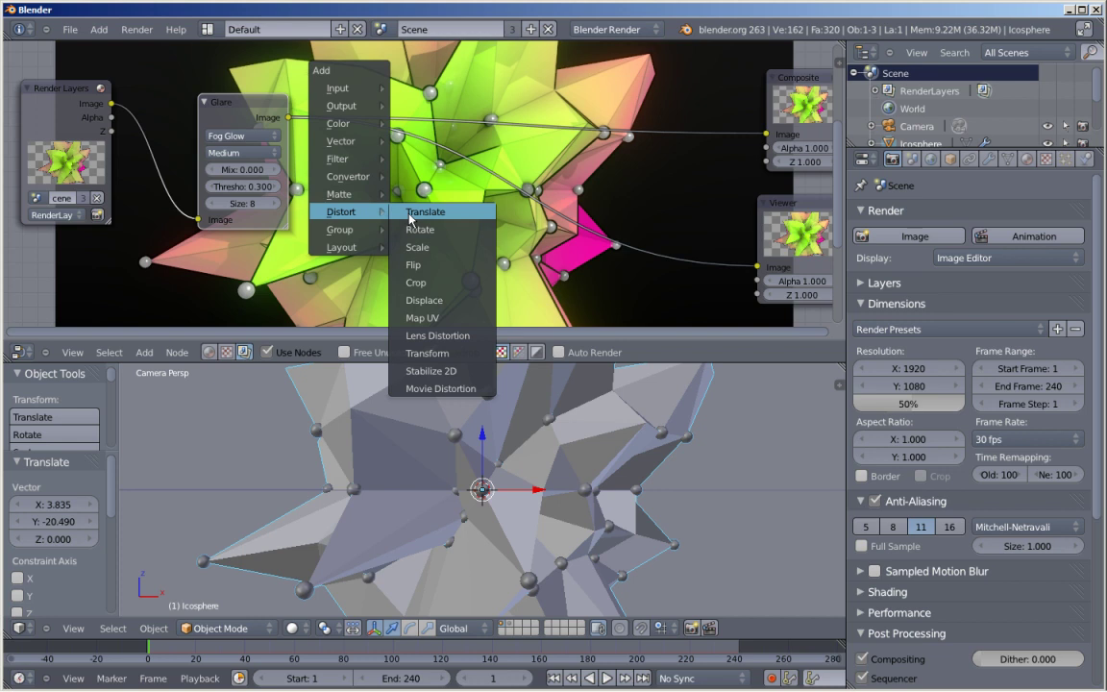
pyautogui.click(423, 335)
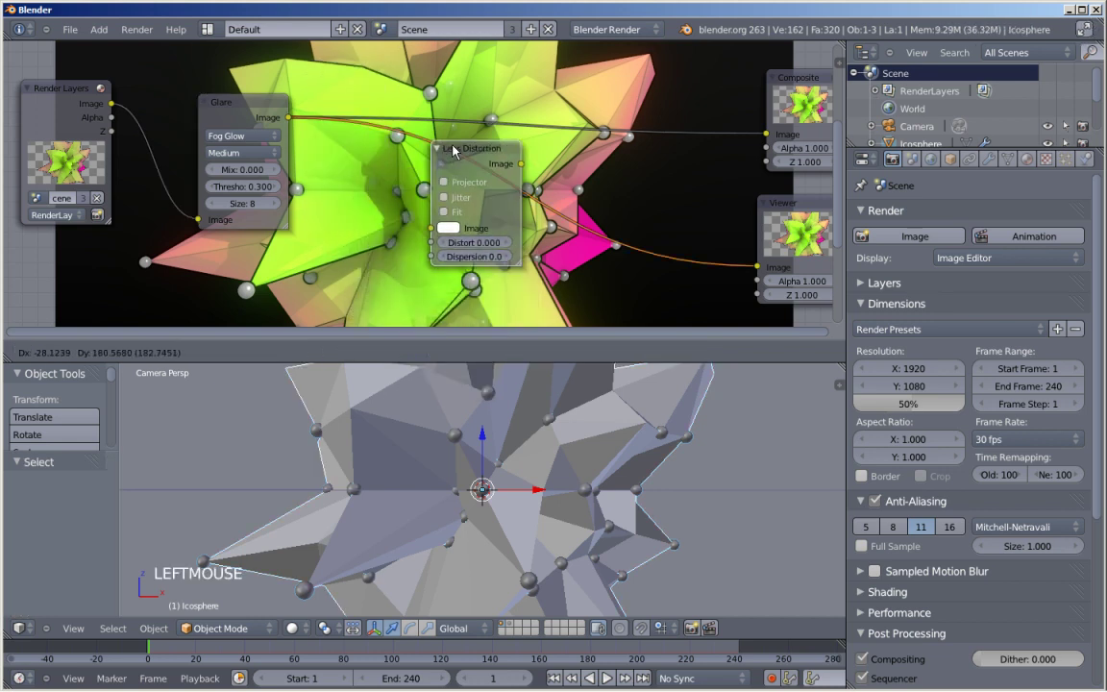
pyautogui.click(455, 151)
pyautogui.moveTo(455, 151); pyautogui.dragTo(458, 134)
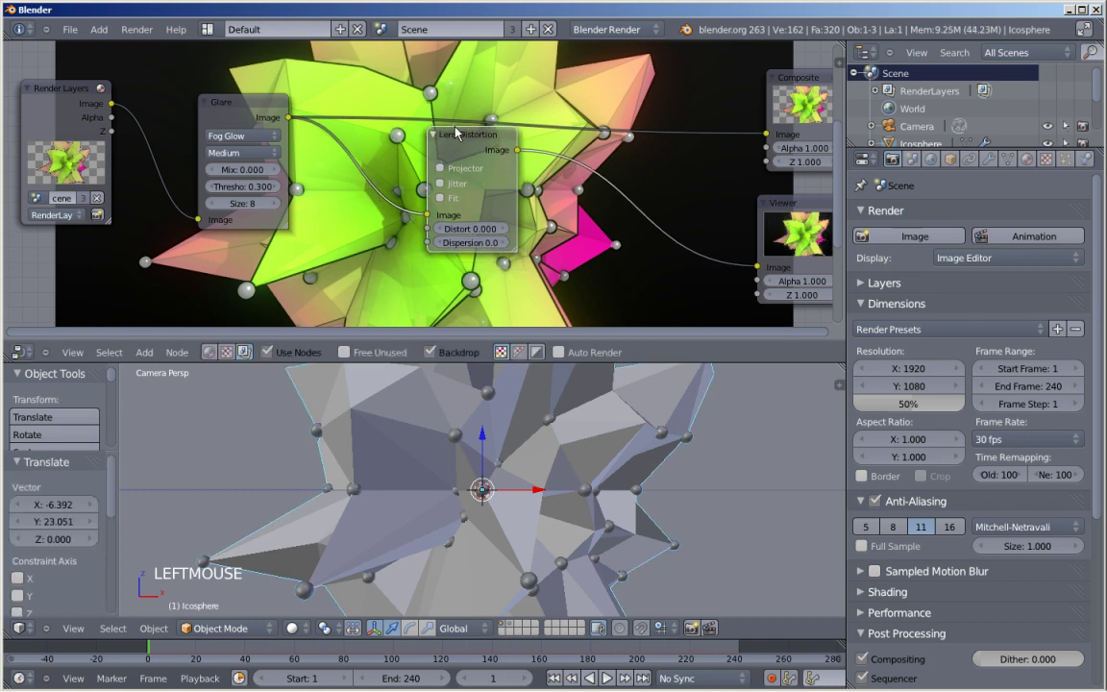
# Widen the Lens Distortion node and set its dispersion to 0.1
pyautogui.moveTo(516, 245); pyautogui.dragTo(536, 254)
pyautogui.click(526, 245)
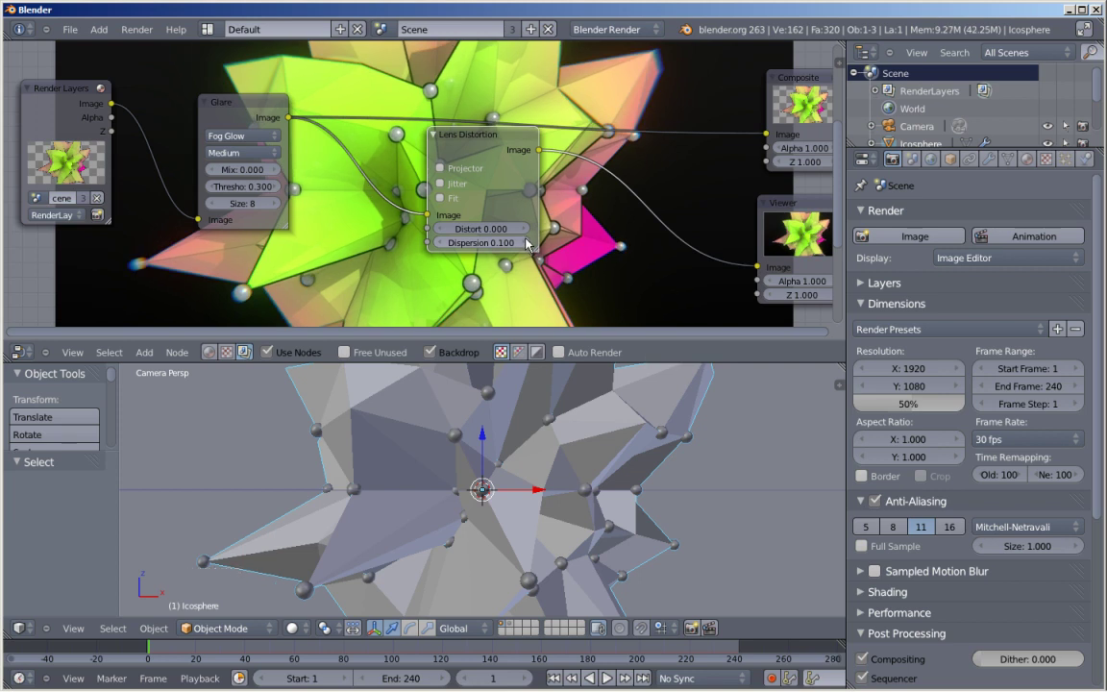
# Link the Lens Distortion output to the Composite node and enlarge the Node Editor to show the full backdrop
pyautogui.moveTo(784, 85); pyautogui.dragTo(758, 85)
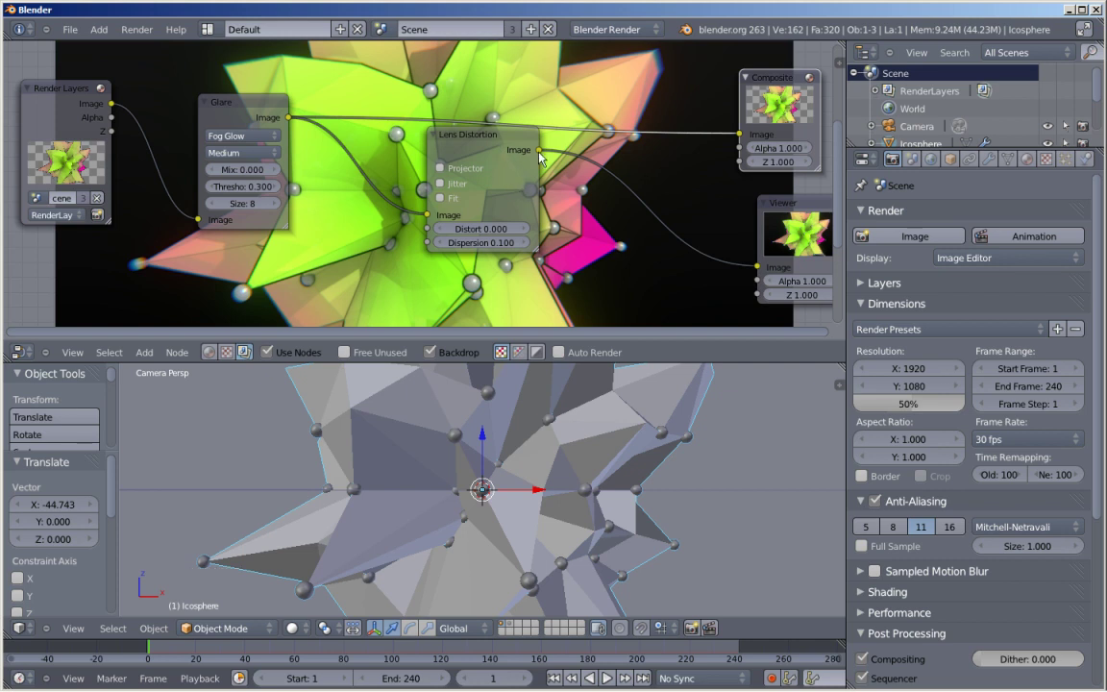
pyautogui.moveTo(540, 151); pyautogui.dragTo(739, 136)
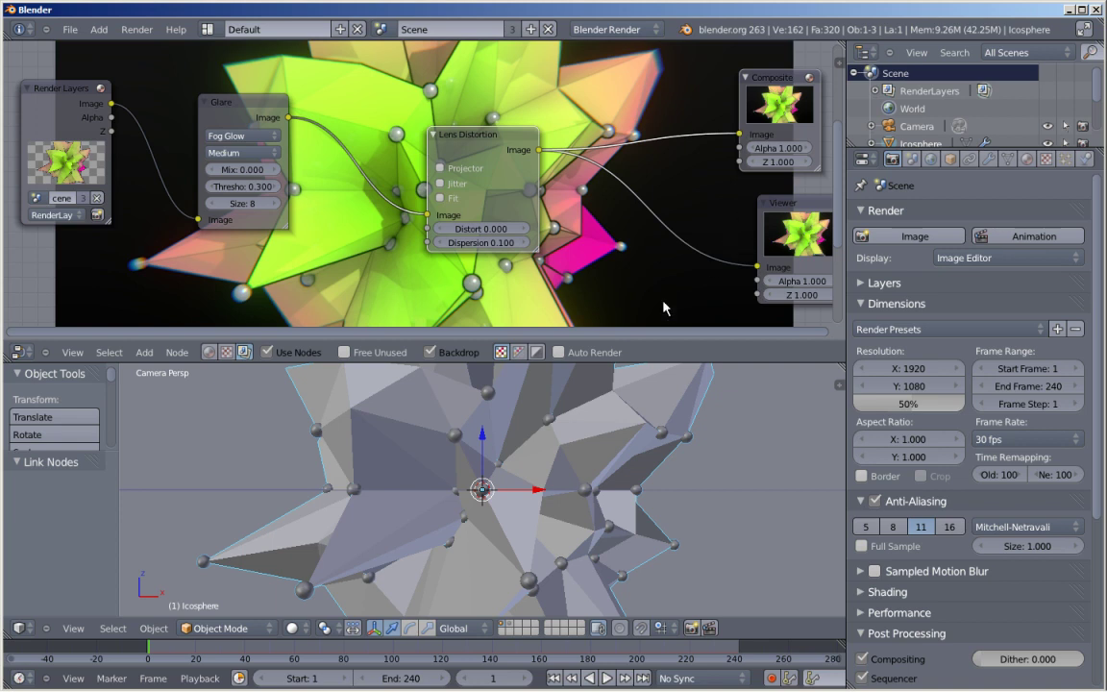
pyautogui.click(640, 362)
pyautogui.moveTo(640, 361); pyautogui.dragTo(620, 546)
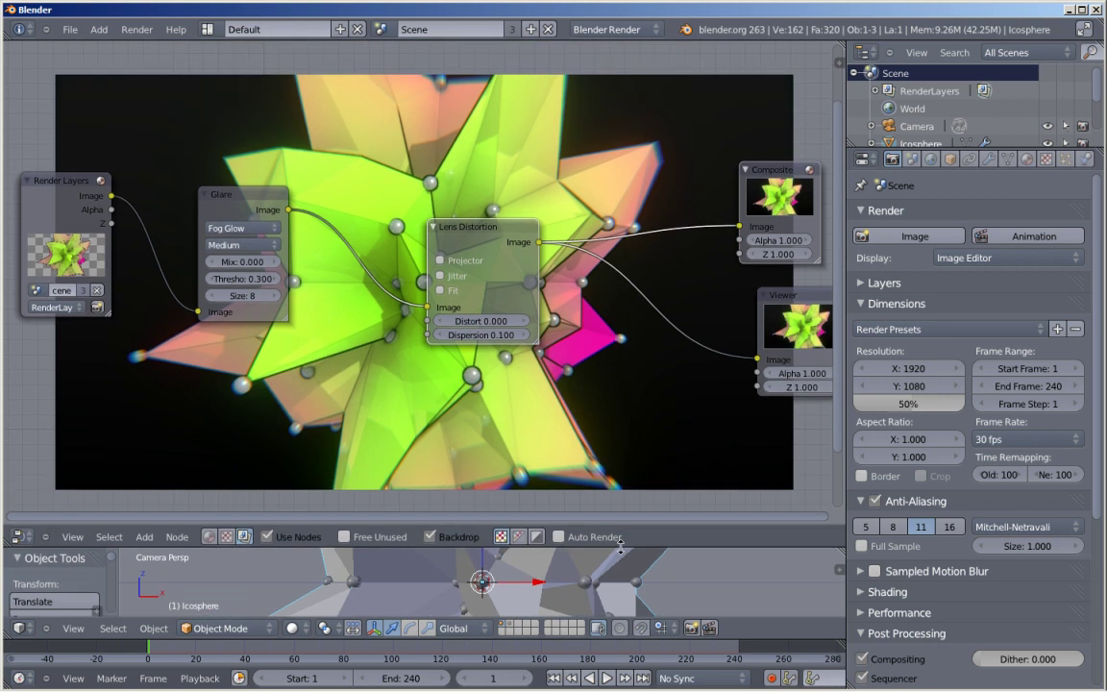
# Enlarge the 3D view below the compositing nodes and add an Empty at the icosphere's centre
pyautogui.moveTo(620, 546); pyautogui.dragTo(621, 251)
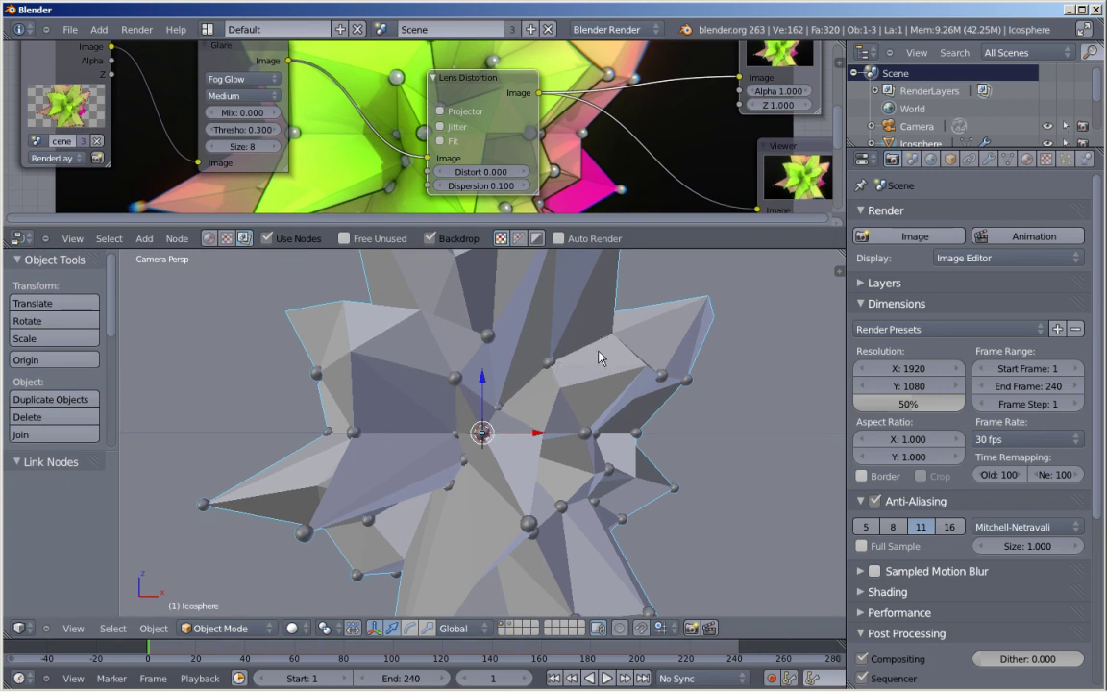
pyautogui.scroll(-2, 600, 356)
pyautogui.scroll(1, 600, 356)
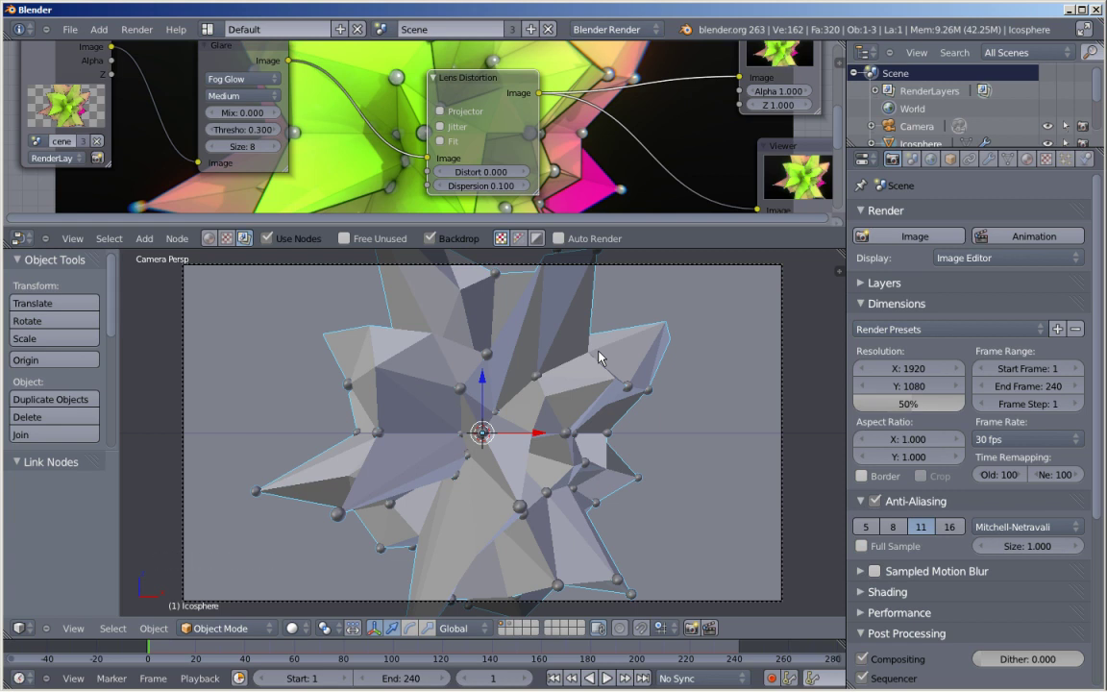
pyautogui.hotkey('shift', 'a')
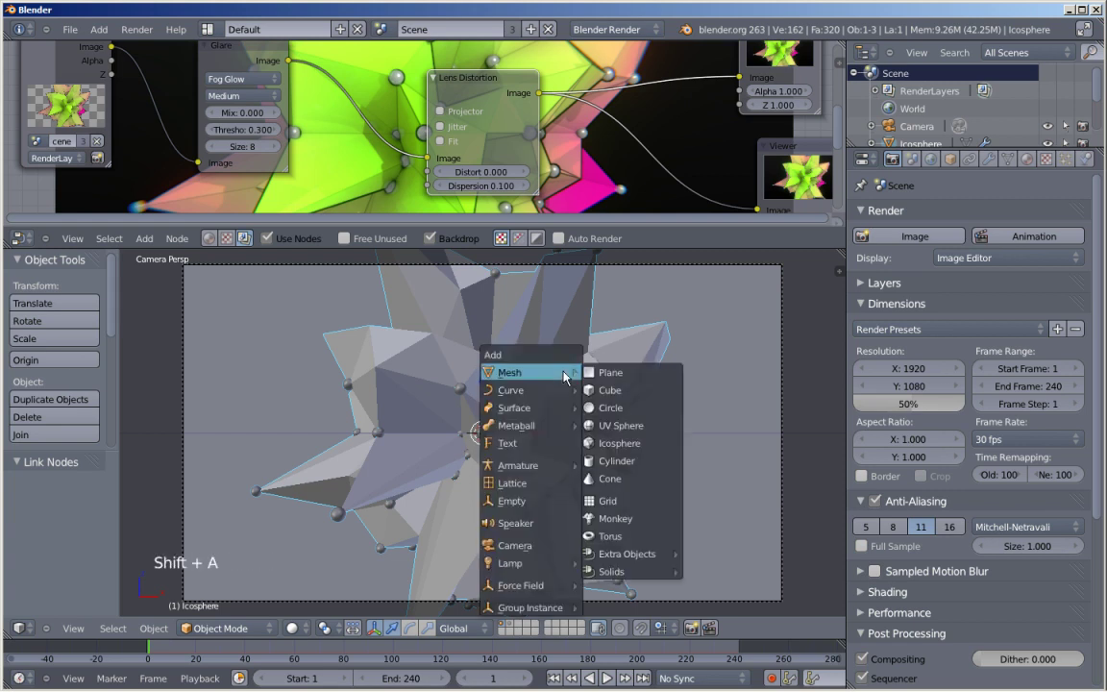
pyautogui.click(519, 501)
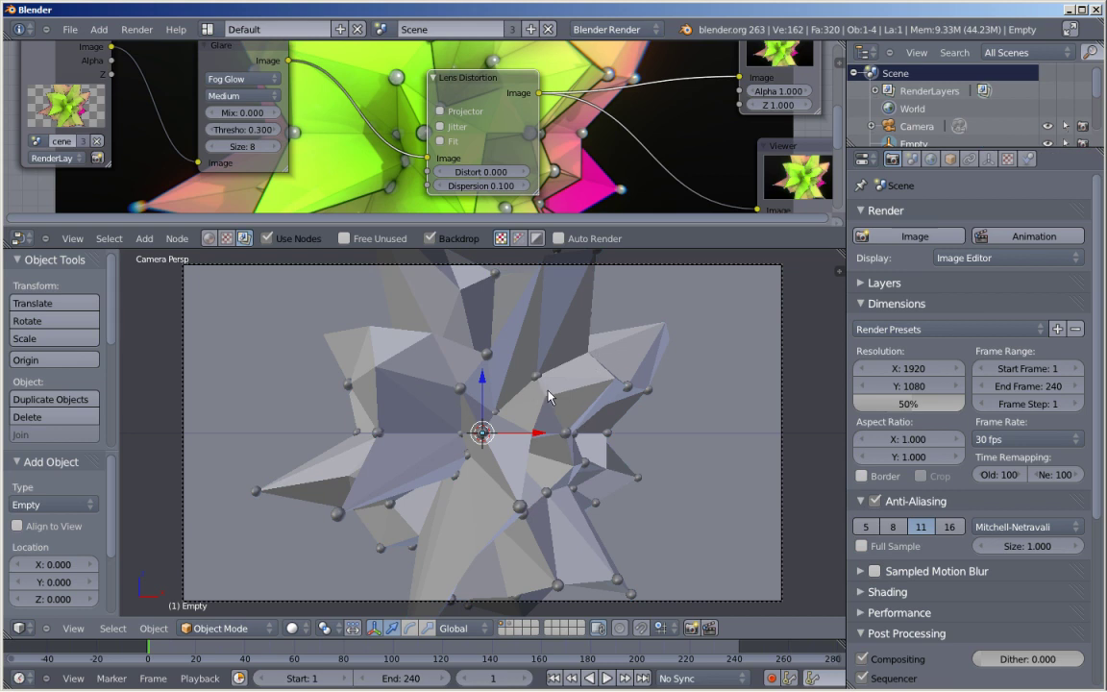
# Set the Empty's display size to 3
pyautogui.click(990, 164)
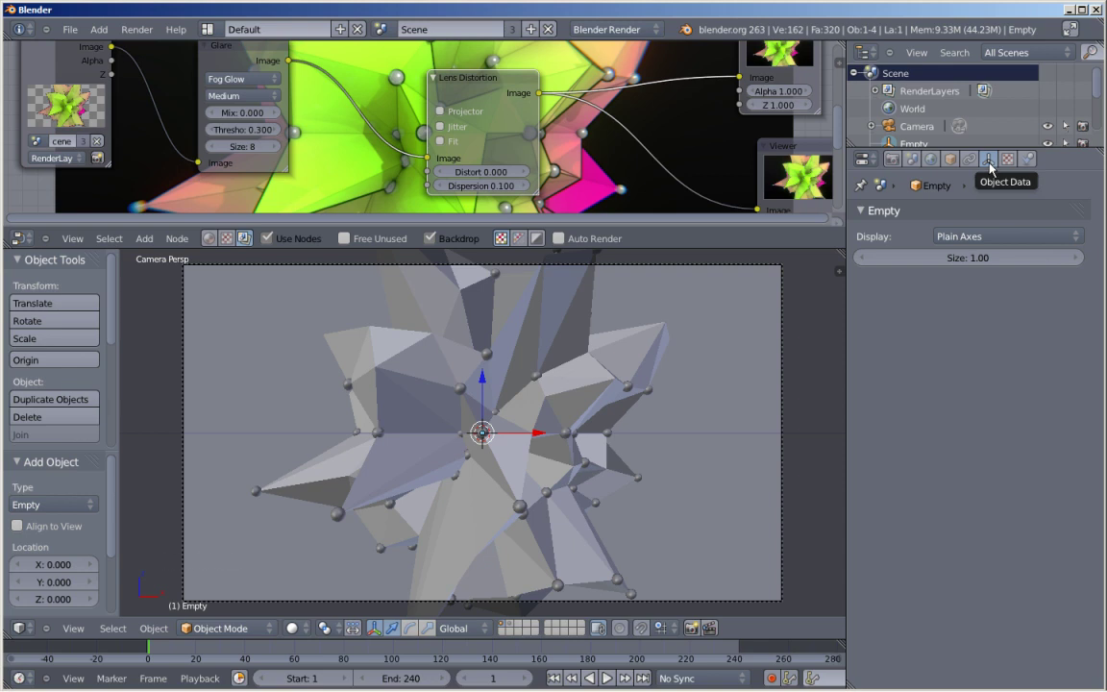
pyautogui.click(969, 257)
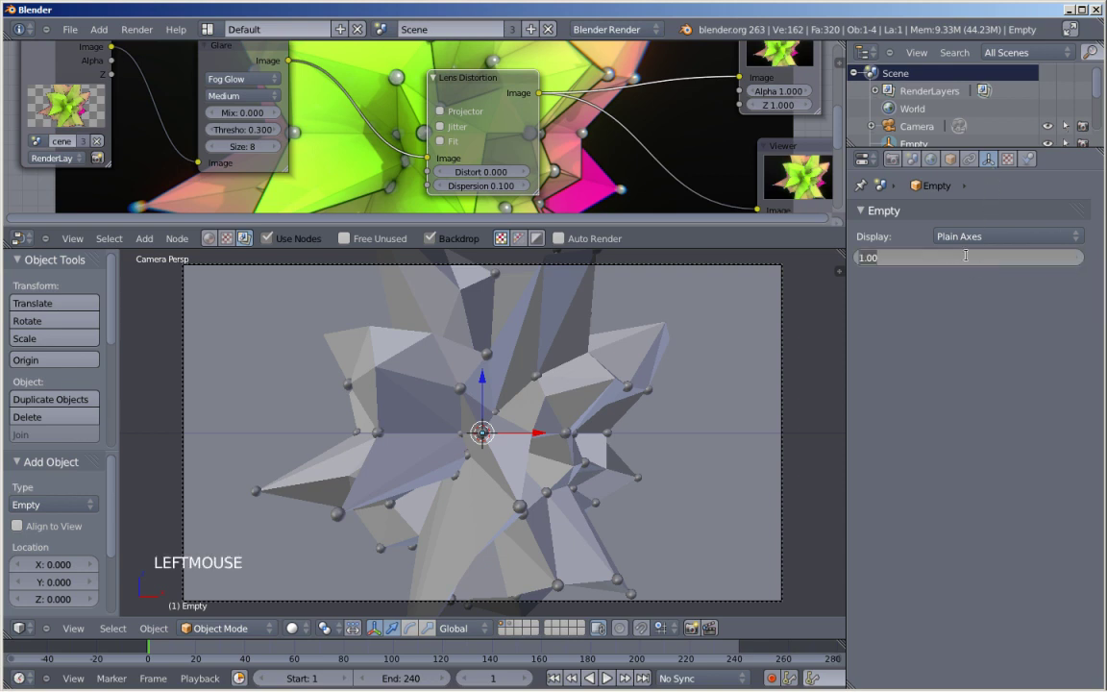
pyautogui.write('2')
pyautogui.press('Return')
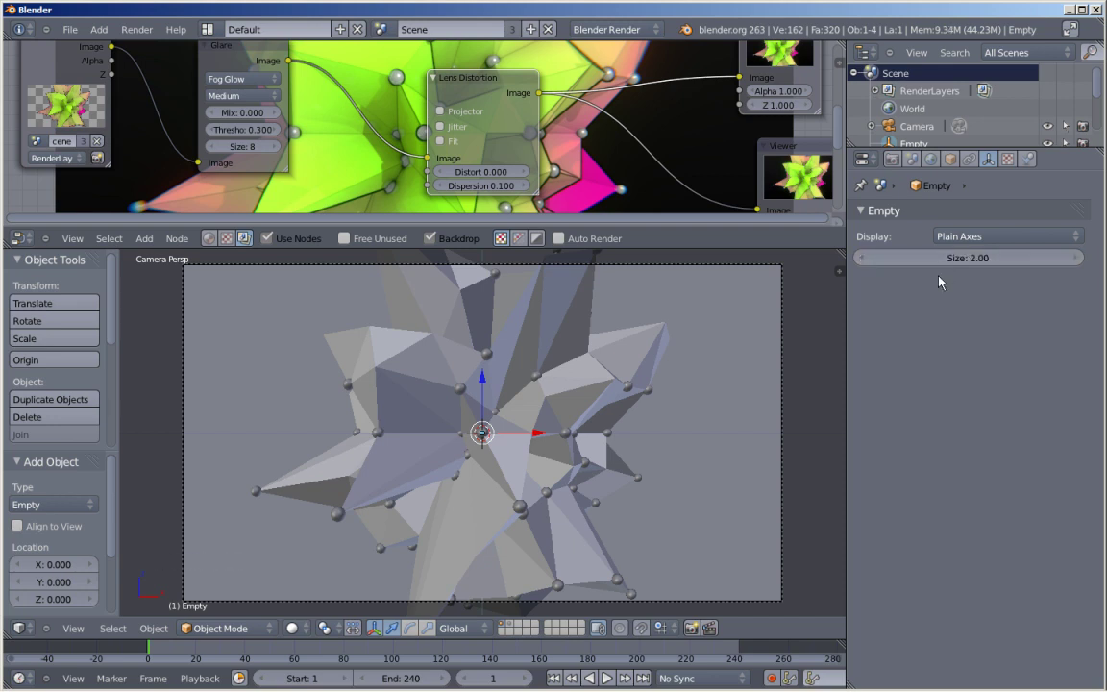
pyautogui.click(969, 257)
pyautogui.write('3')
pyautogui.press('Return')
# In front view, insert a Location keyframe for the Empty at frame 1
pyautogui.moveTo(608, 338); pyautogui.dragTo(531, 396, button='middle')
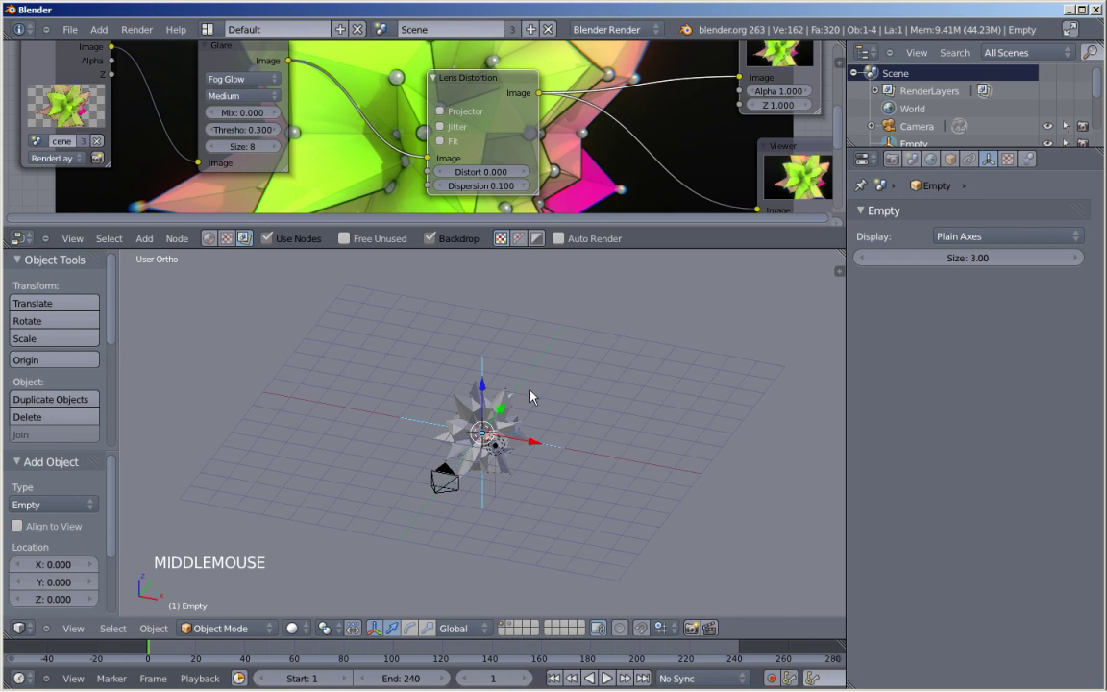
pyautogui.scroll(6, 531, 396)
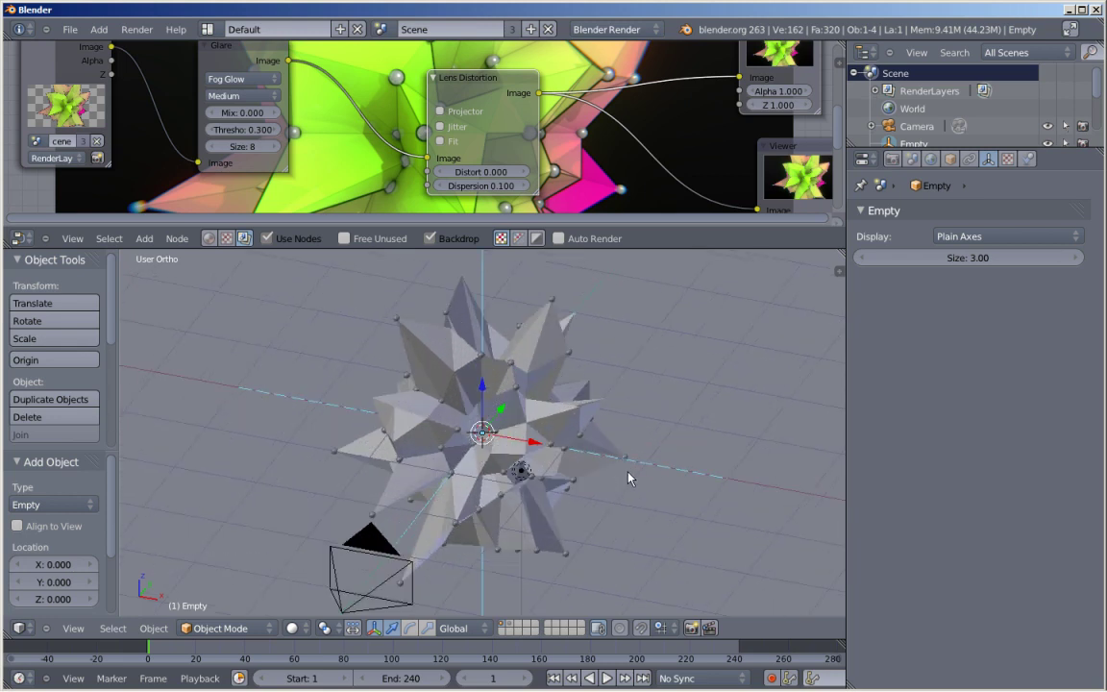
pyautogui.press('KP_1')
pyautogui.keyDown('shift'); pyautogui.moveTo(656, 327); pyautogui.dragTo(522, 546, button='middle'); pyautogui.keyUp('shift')
pyautogui.keyDown('shift'); pyautogui.moveTo(666, 405); pyautogui.dragTo(603, 468, button='middle'); pyautogui.keyUp('shift')
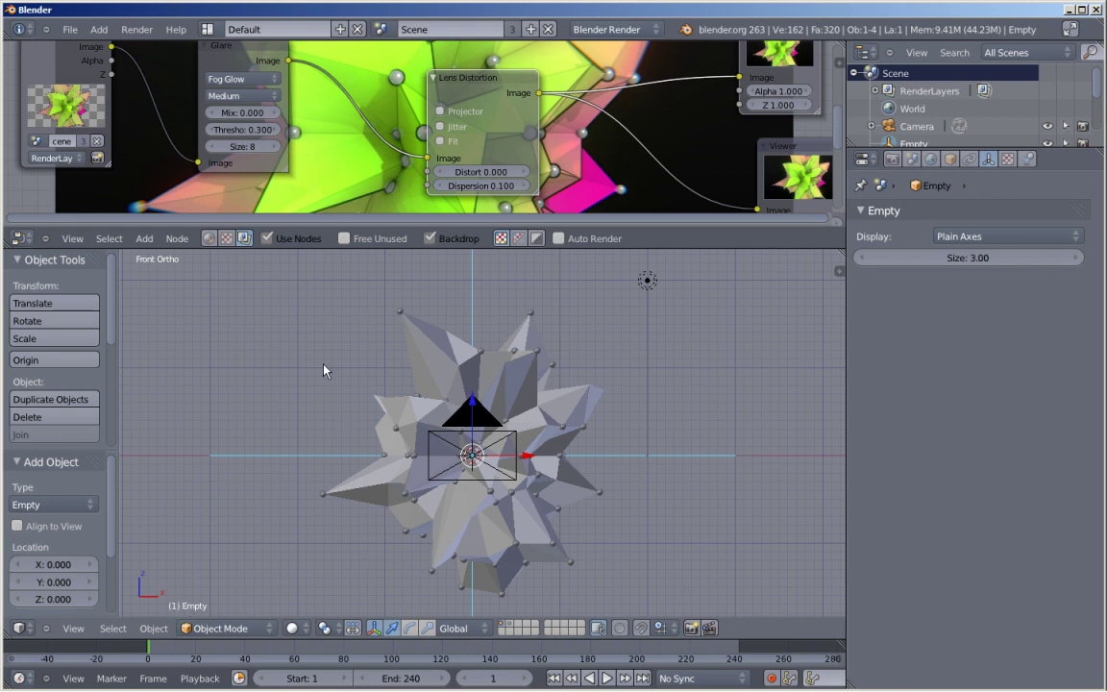
pyautogui.press('i')
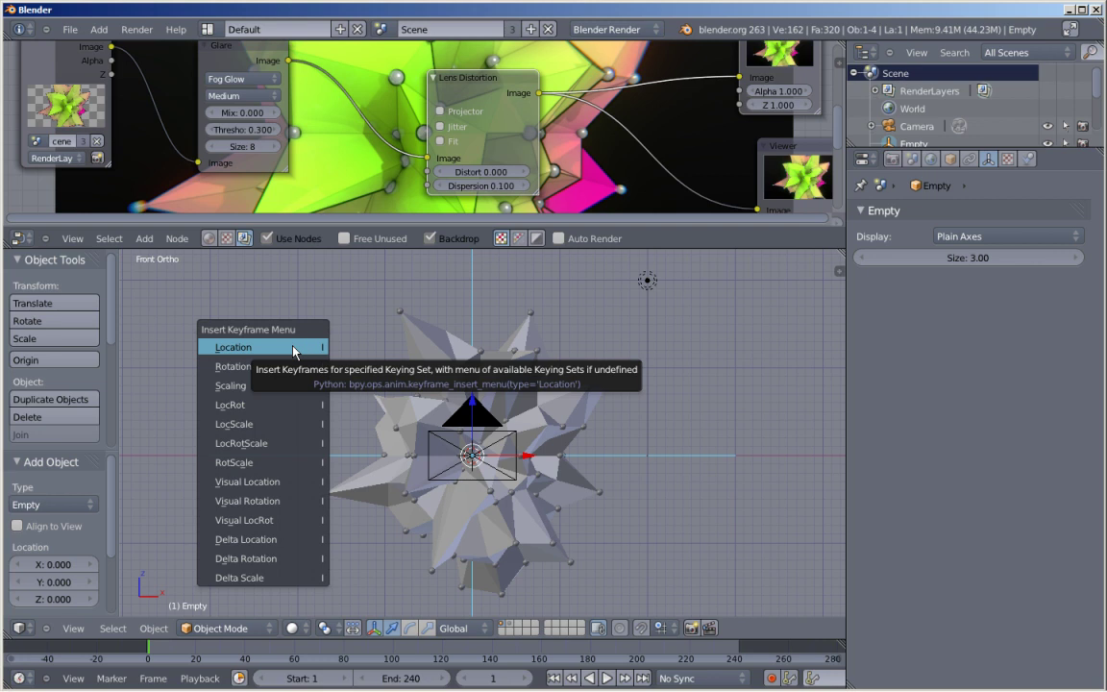
pyautogui.click(294, 350)
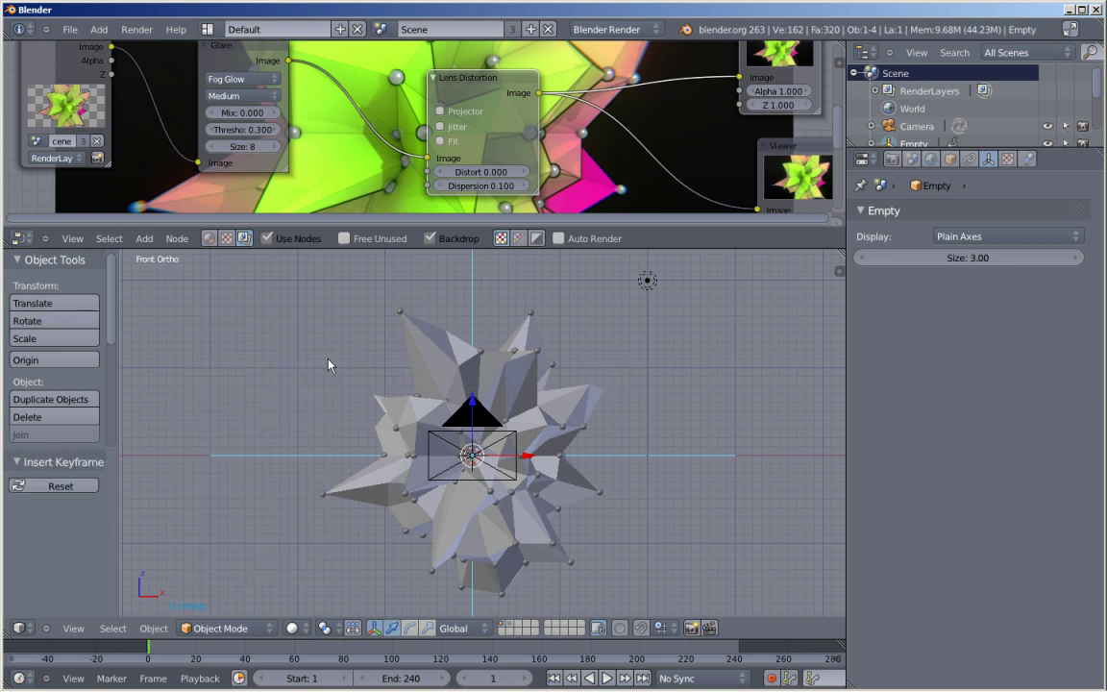
# At frame 240, raise the Empty 0.3 along the Z axis and insert a second Location keyframe
pyautogui.click(643, 679)
pyautogui.press('g')
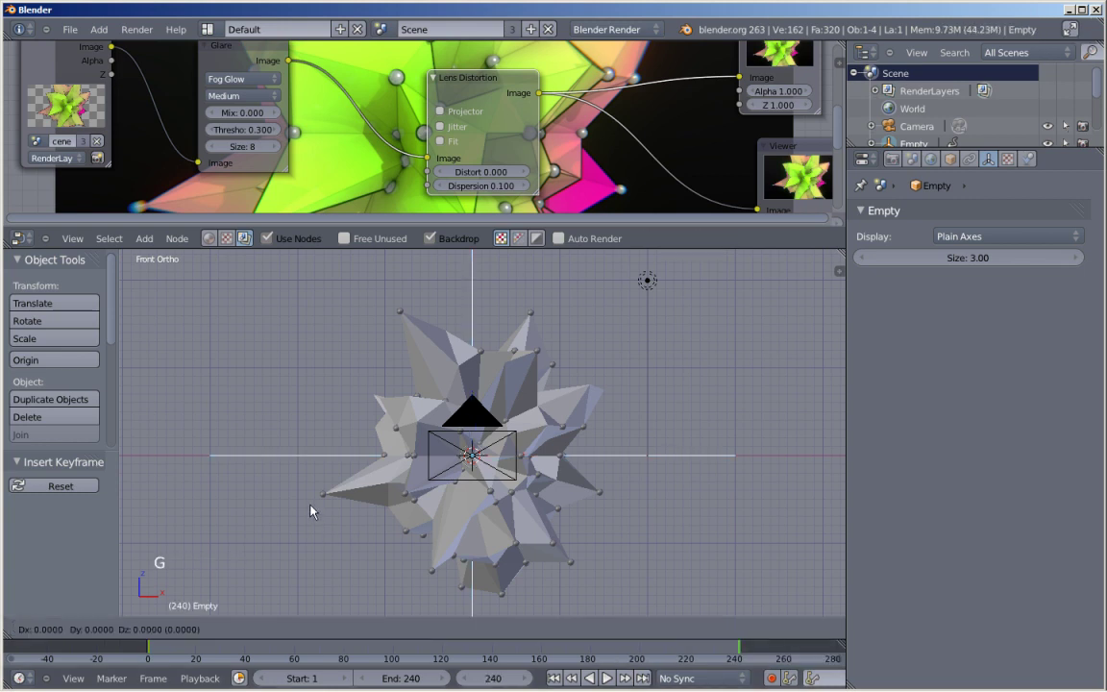
pyautogui.press('z')
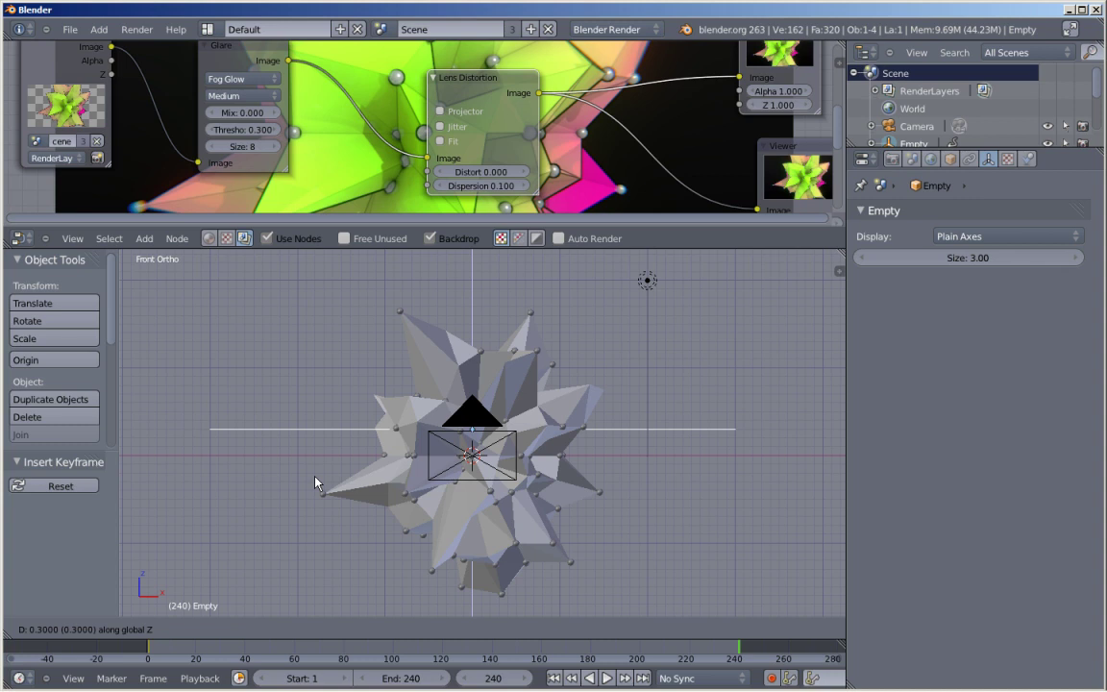
pyautogui.keyDown('ctrl'); pyautogui.click(317, 483); pyautogui.keyUp('ctrl')
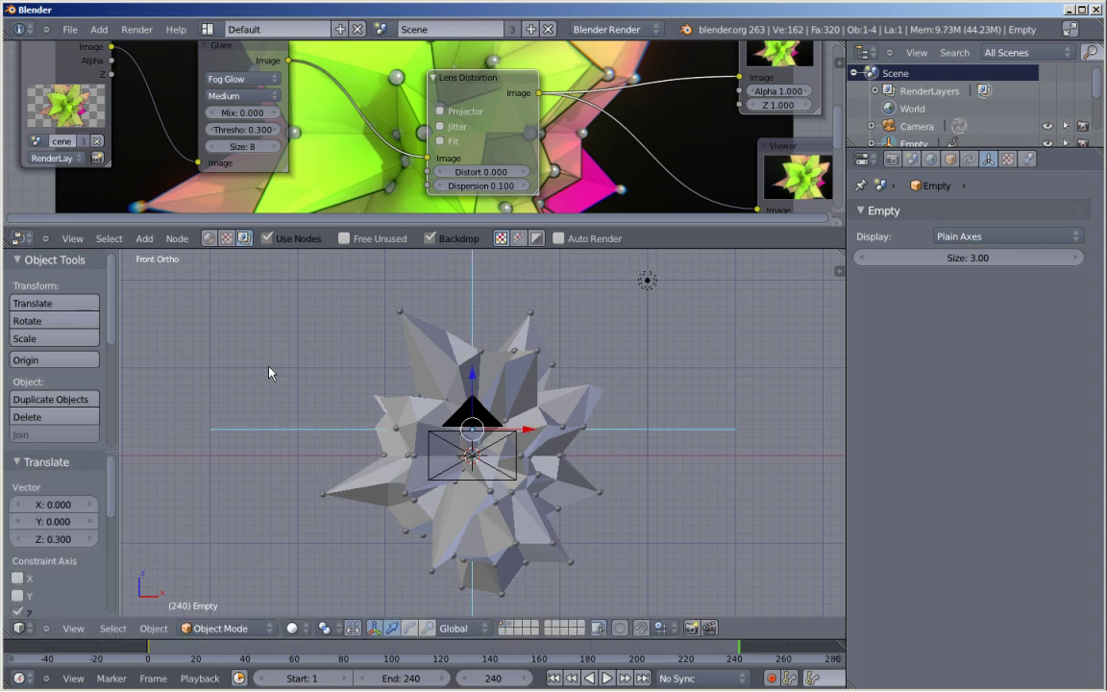
pyautogui.press('i')
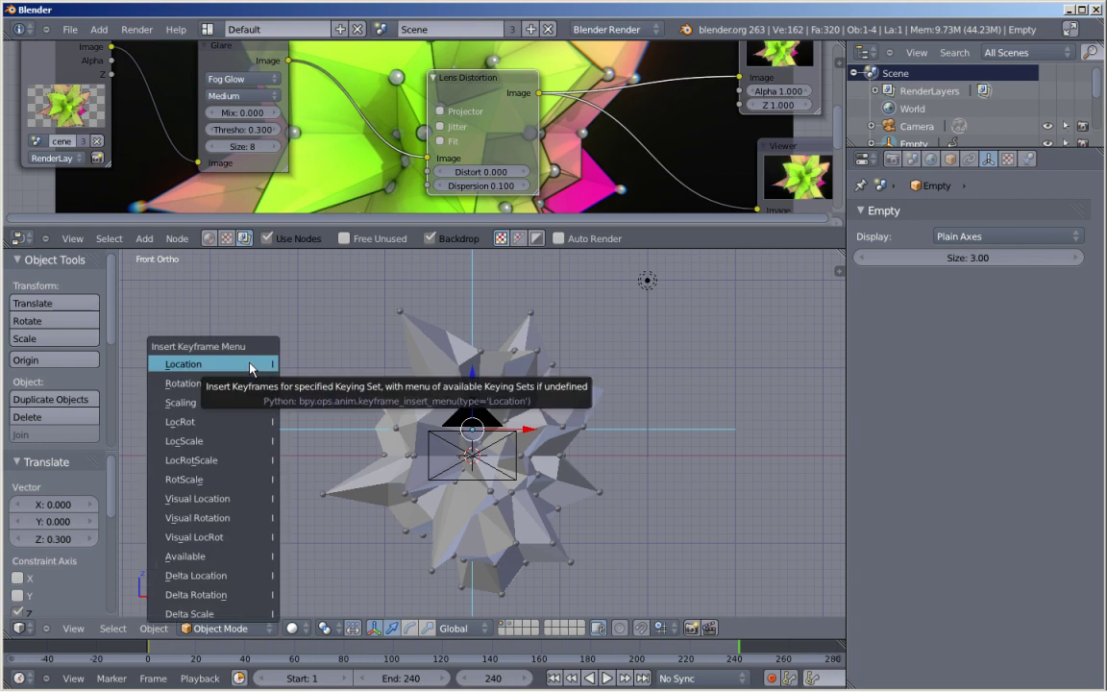
pyautogui.click(249, 364)
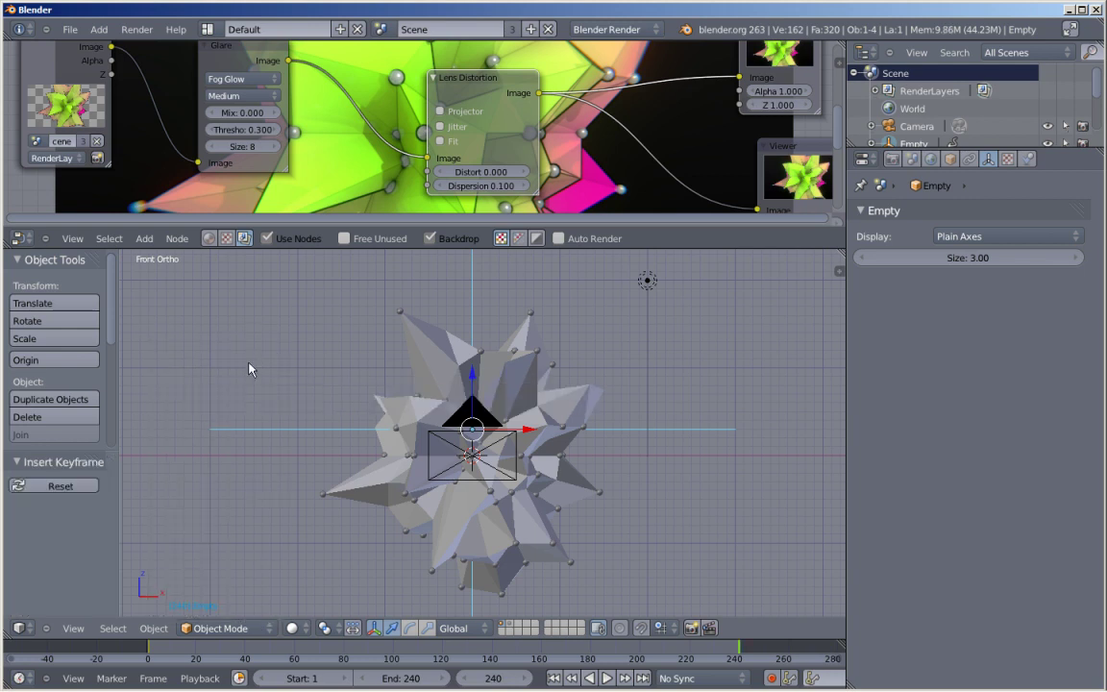
# Set the icosphere's Displace modifier to Object texture coordinates with the Empty as the object
pyautogui.moveTo(557, 322); pyautogui.dragTo(506, 409, button='middle')
pyautogui.scroll(2, 507, 410)
pyautogui.scroll(1, 507, 410)
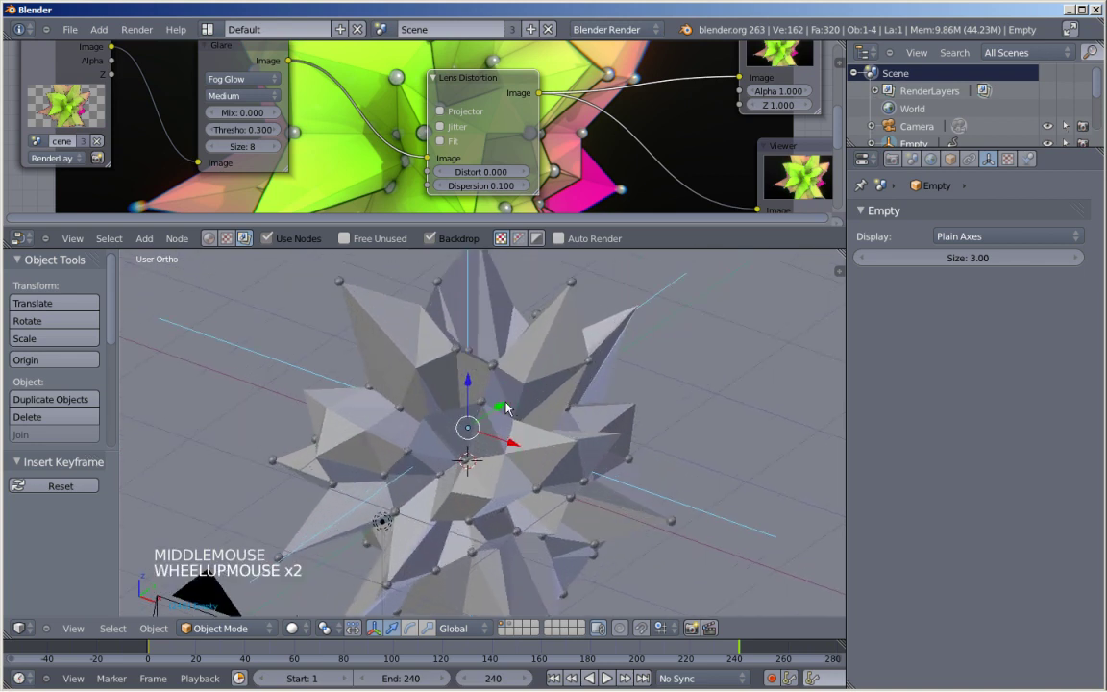
pyautogui.rightClick(554, 326)
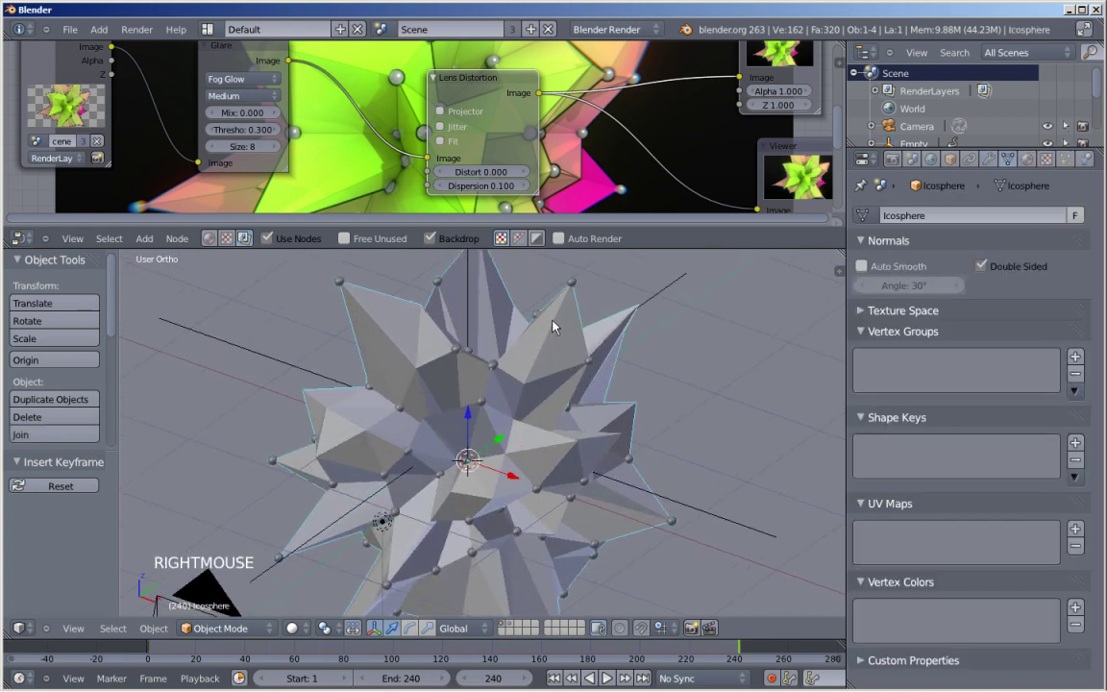
pyautogui.click(991, 160)
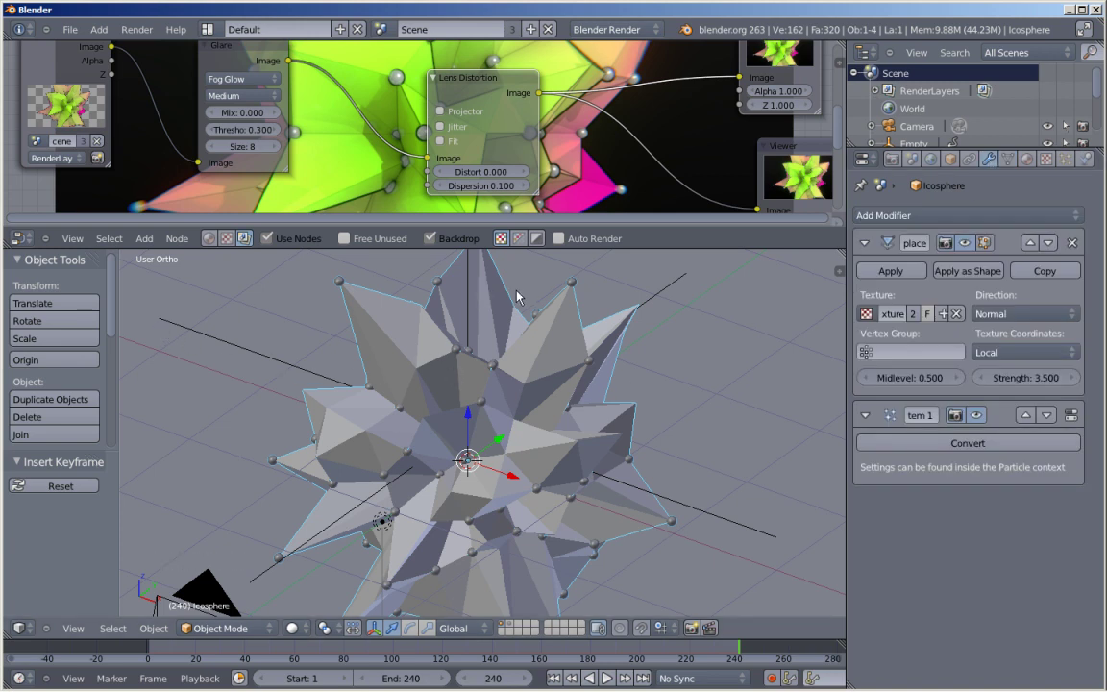
pyautogui.click(1039, 354)
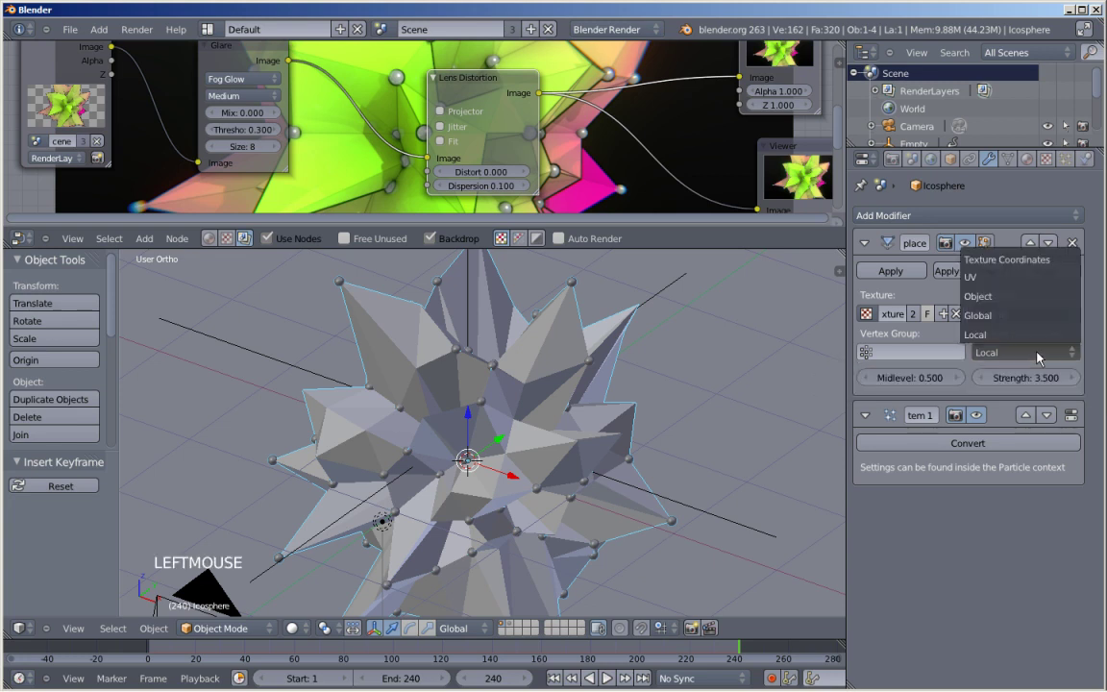
pyautogui.click(1020, 304)
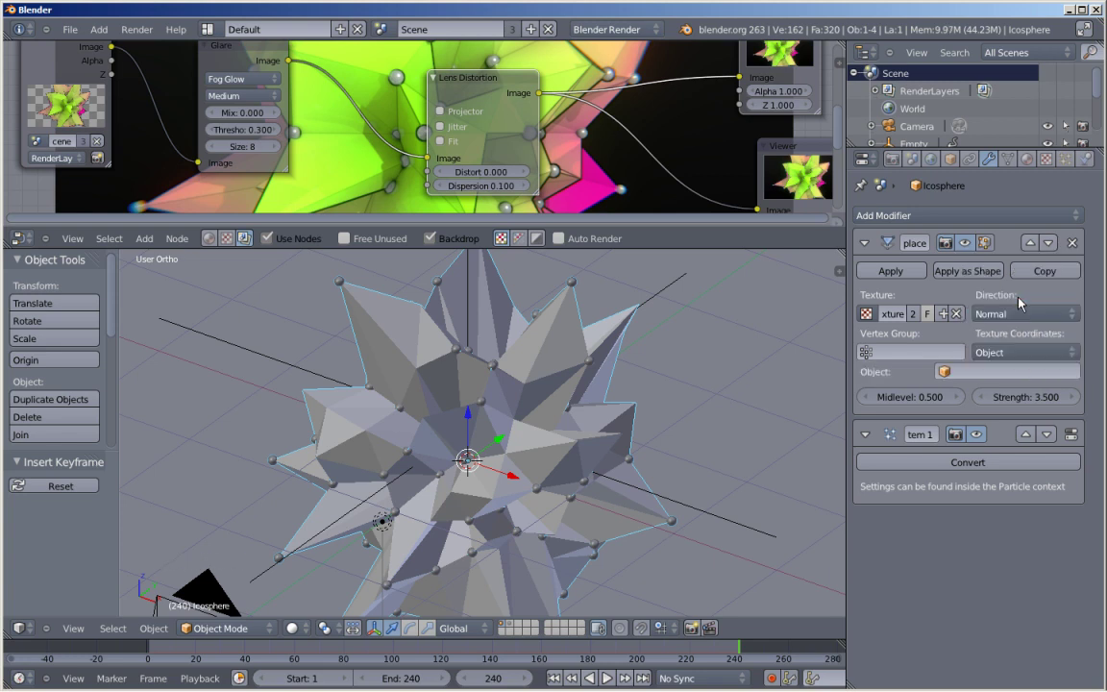
pyautogui.click(967, 374)
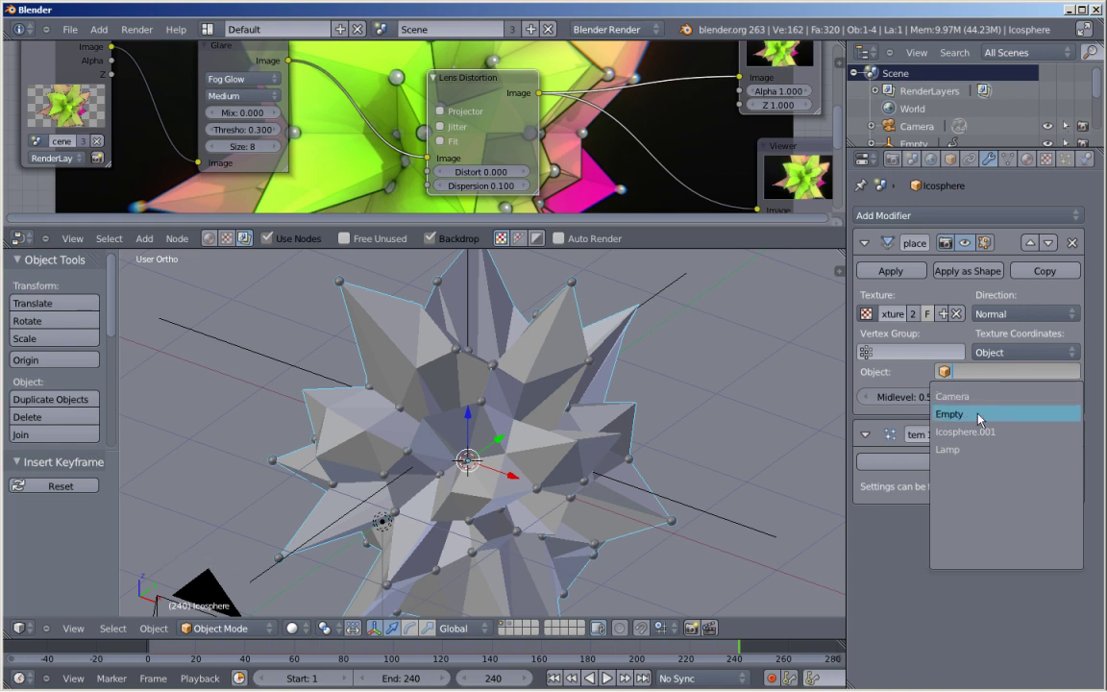
pyautogui.click(972, 415)
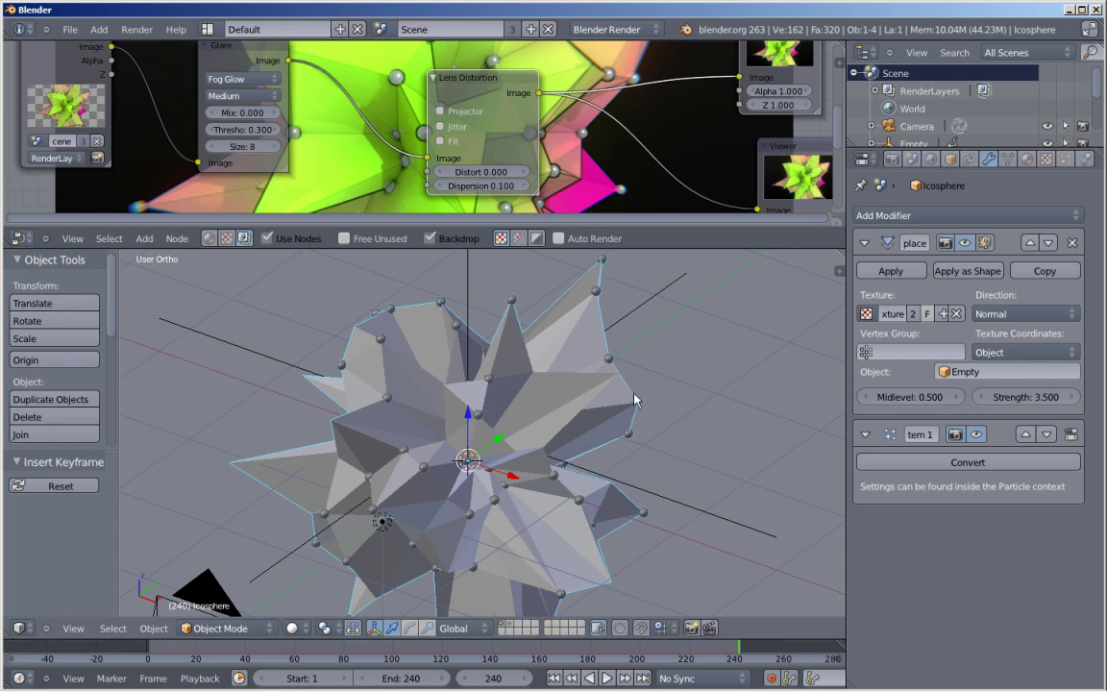
# Play the displacement animation from frame 1 in camera view to check the moving spikes
pyautogui.press('KP_0')
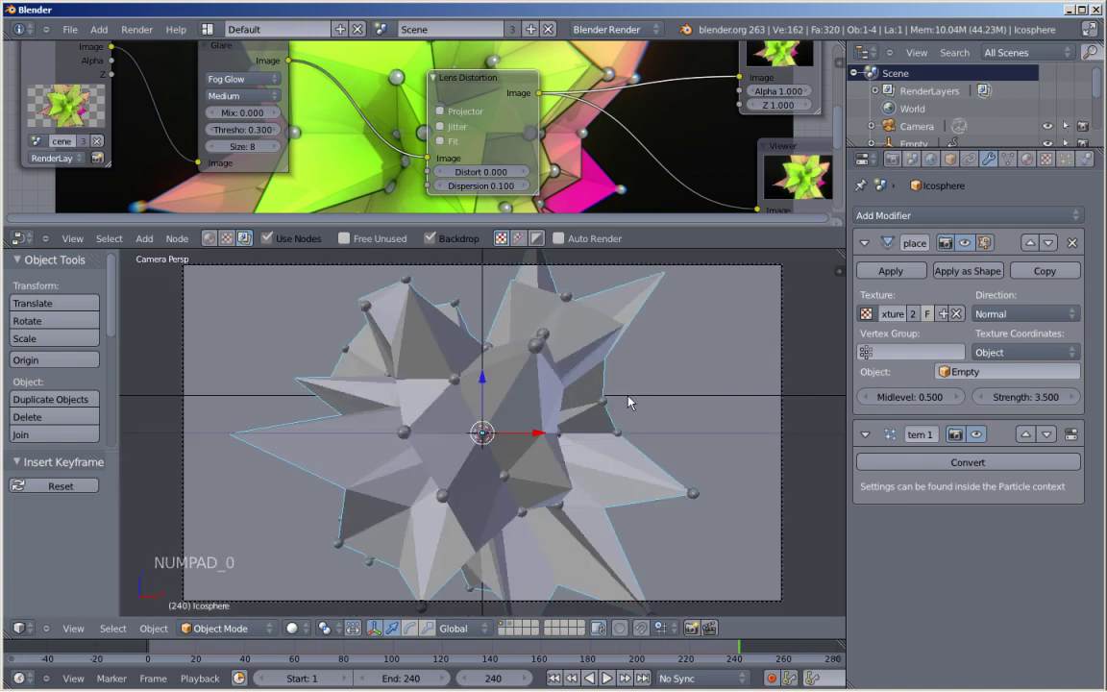
pyautogui.click(553, 678)
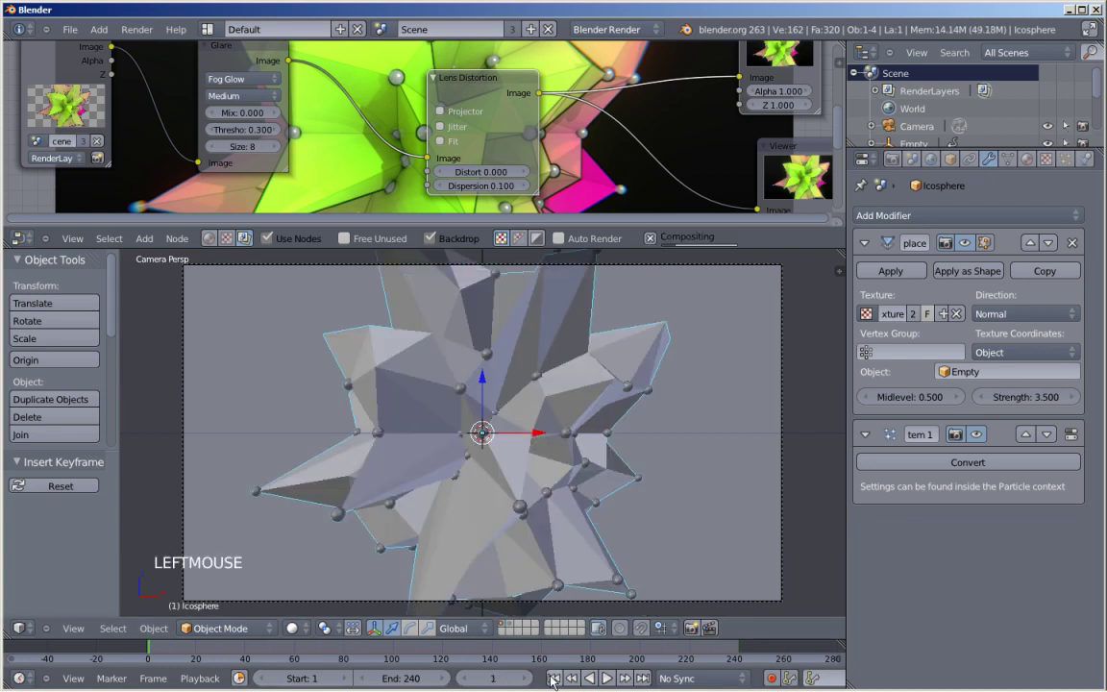
pyautogui.click(605, 680)
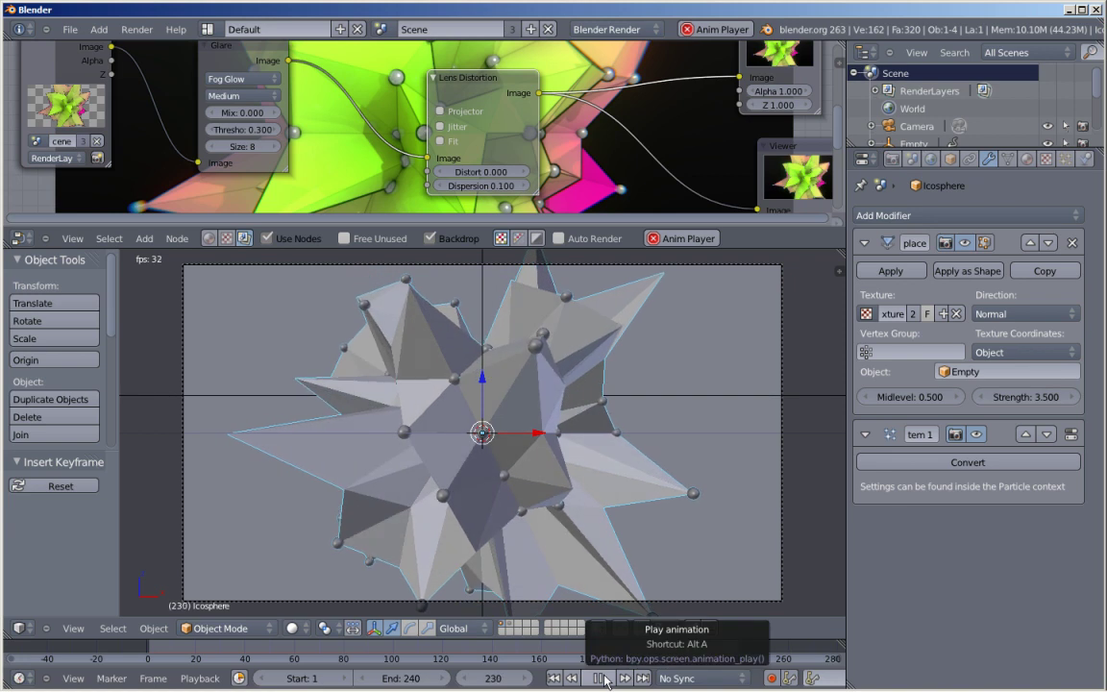
pyautogui.press('Escape')
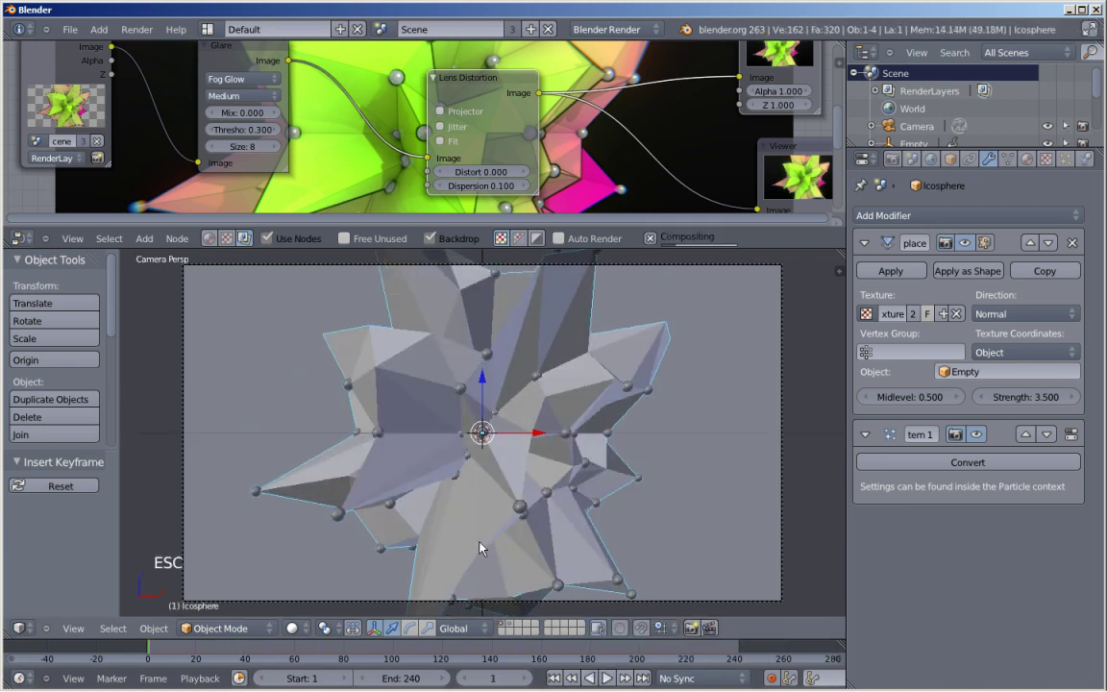
# Move to frame 221, render it as a still image and enlarge the render result area
pyautogui.moveTo(154, 659); pyautogui.dragTo(690, 656)
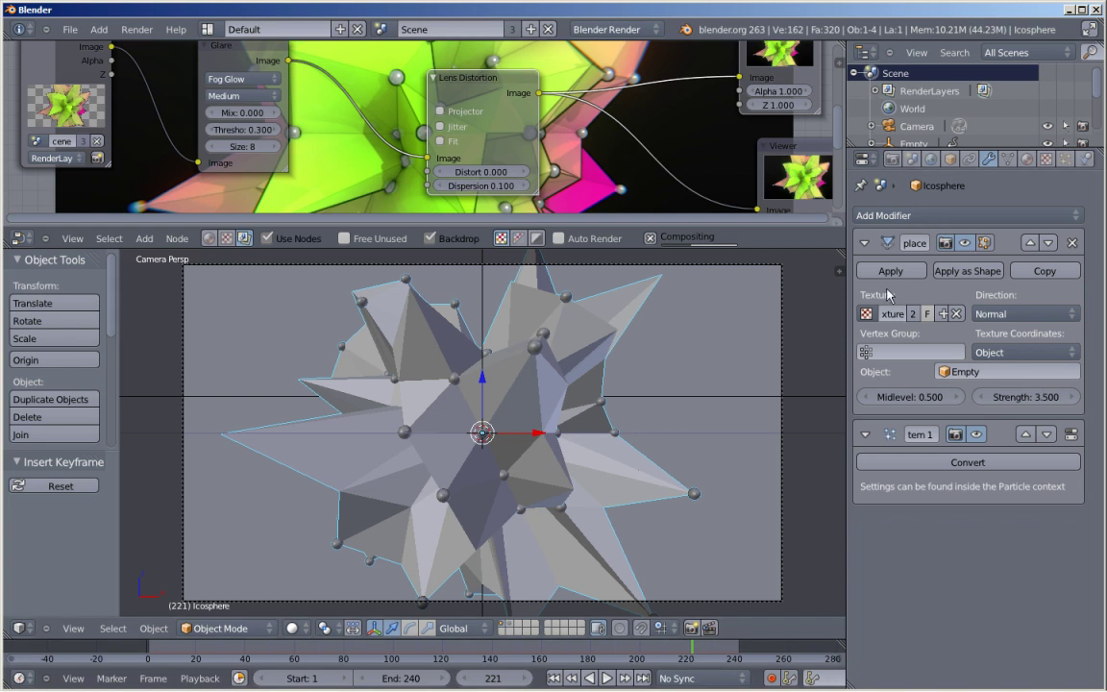
pyautogui.click(892, 159)
pyautogui.click(911, 235)
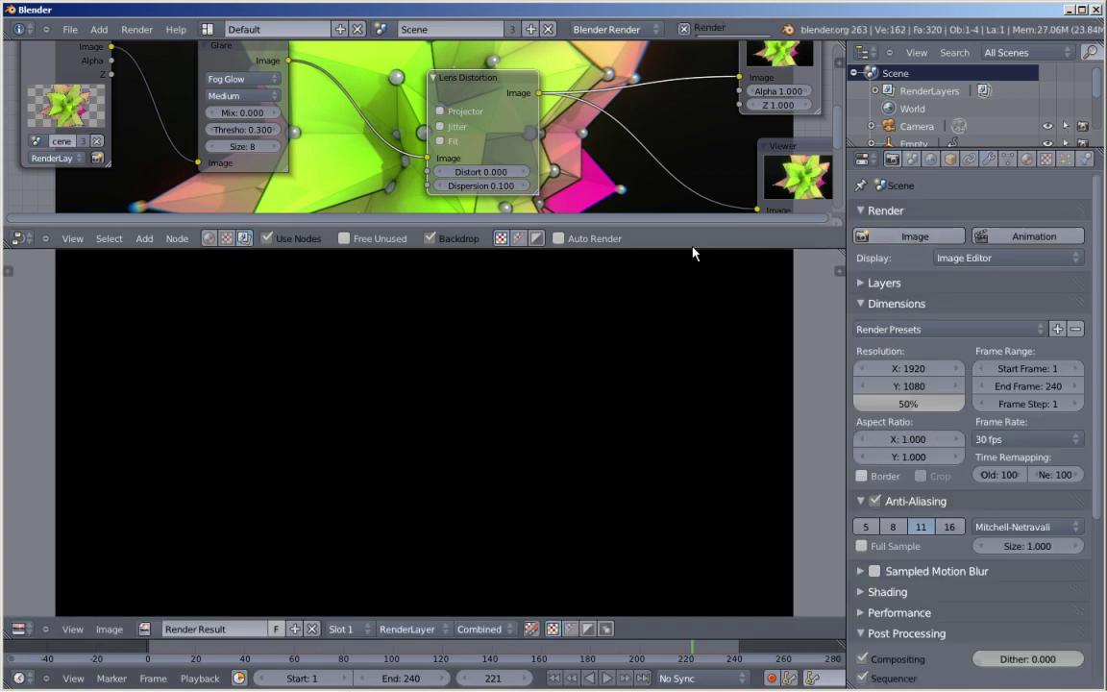
pyautogui.moveTo(692, 248); pyautogui.dragTo(673, 123)
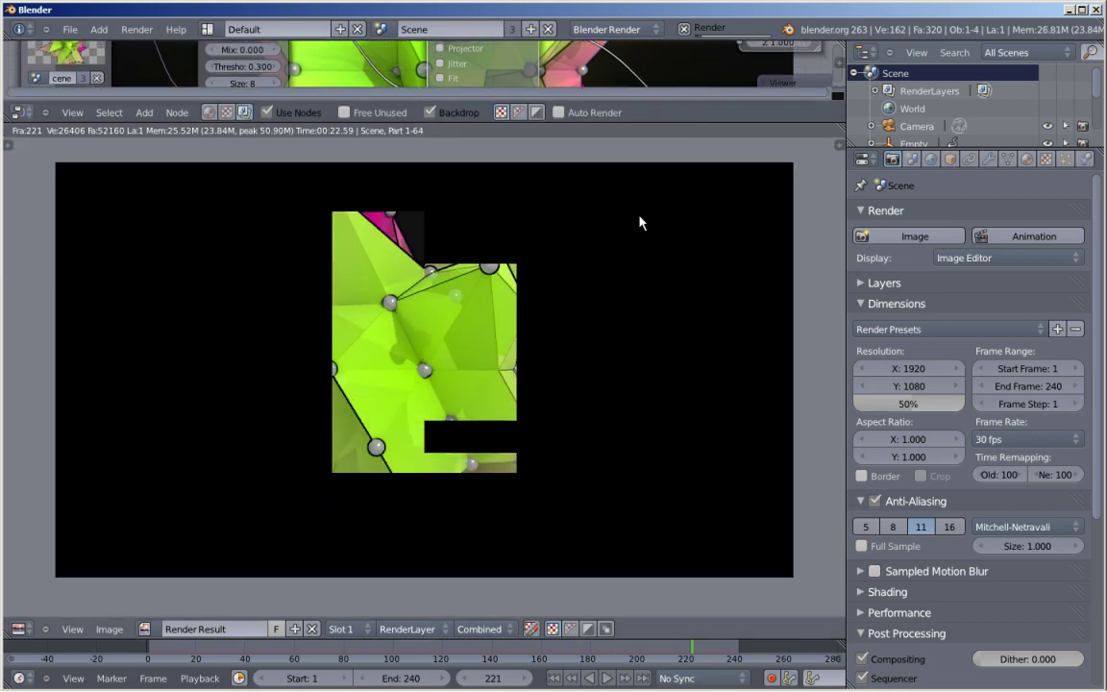